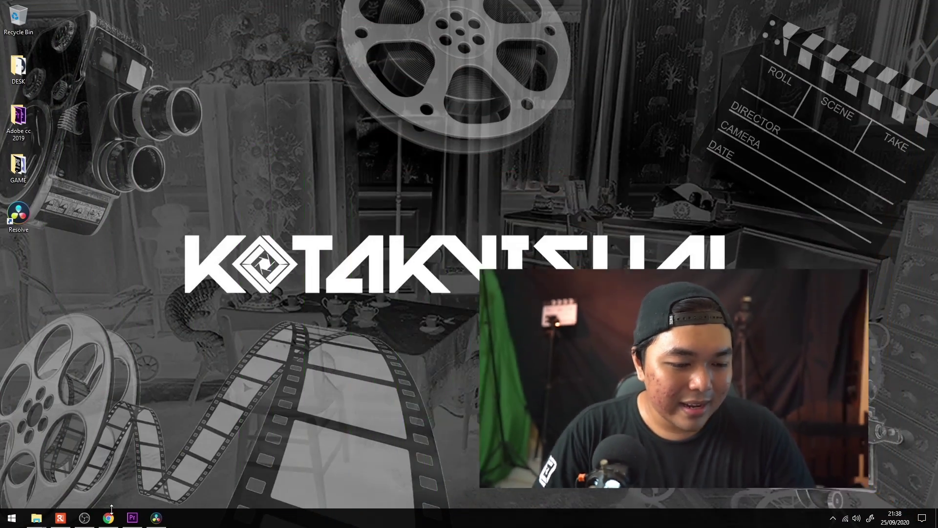
- Bring up Chrome and scroll through the MBR Color Corrector 3 page on mattroberts.org
left_click(109, 518)
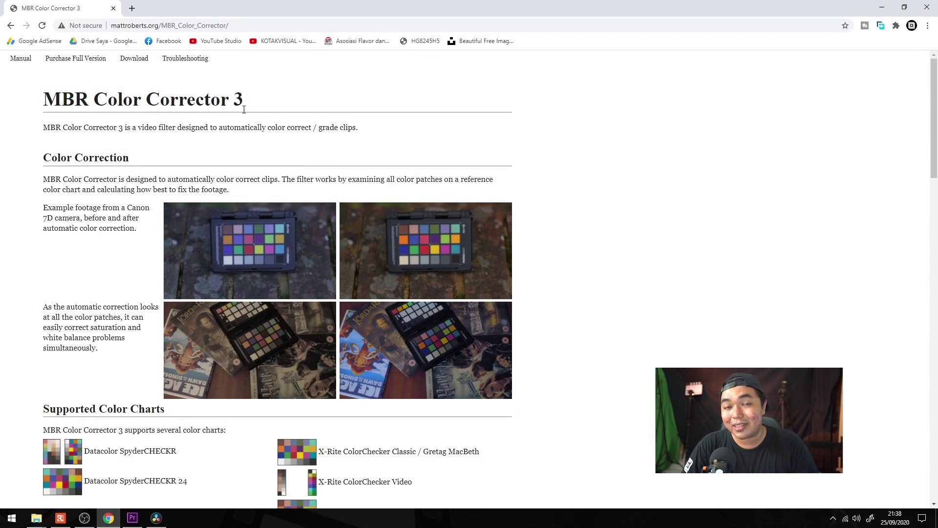
scroll(502, 83, "down", 2)
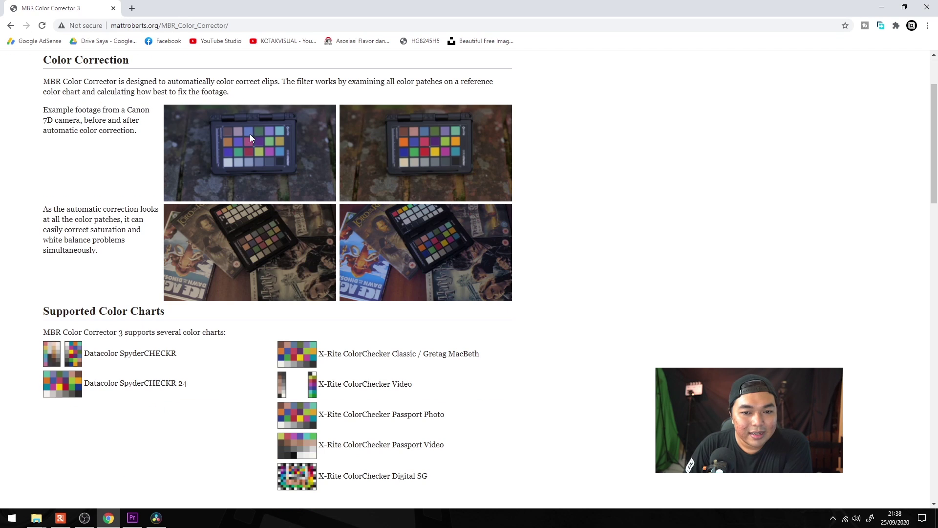
scroll(513, 122, "down", 1)
scroll(524, 162, "down", 3)
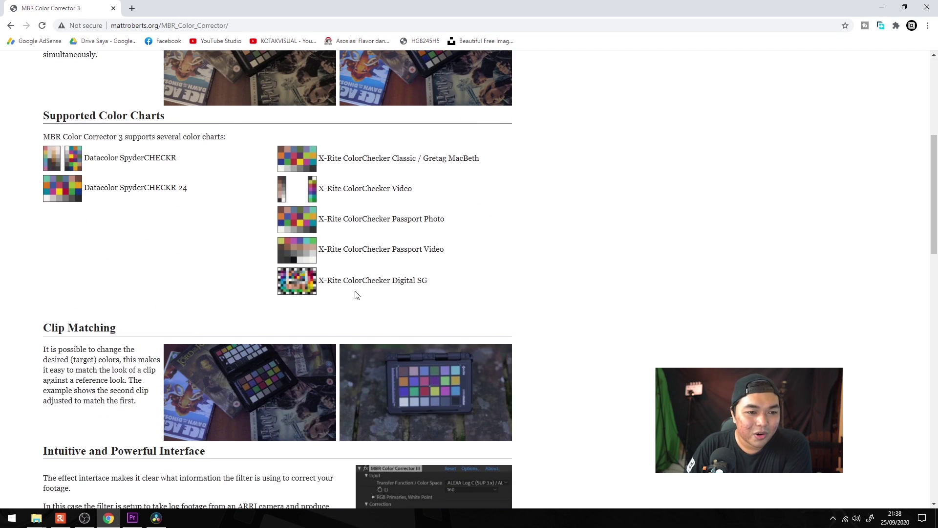
left_click_drag(128, 159, 131, 161)
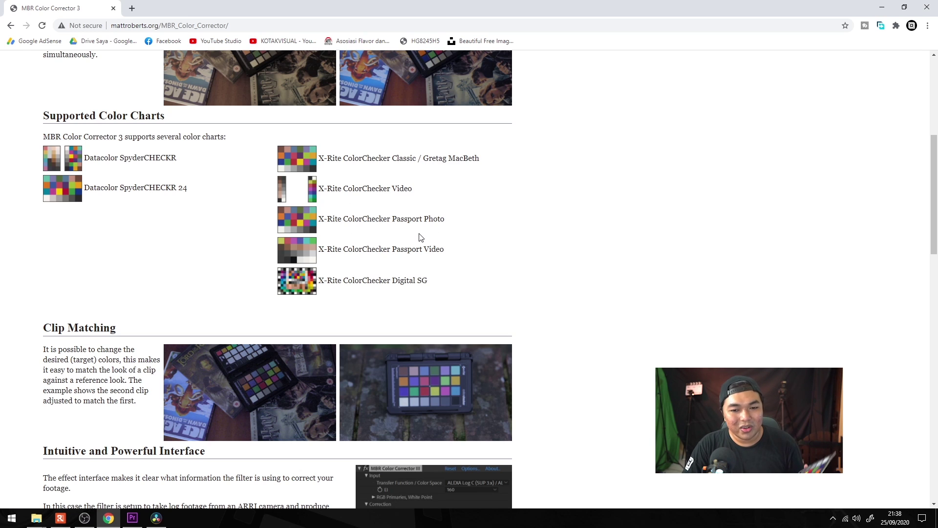
- Scroll down to the trial and full version sections, then minimise Chrome to return to Premiere's 'test' project
scroll(602, 255, "down", 2)
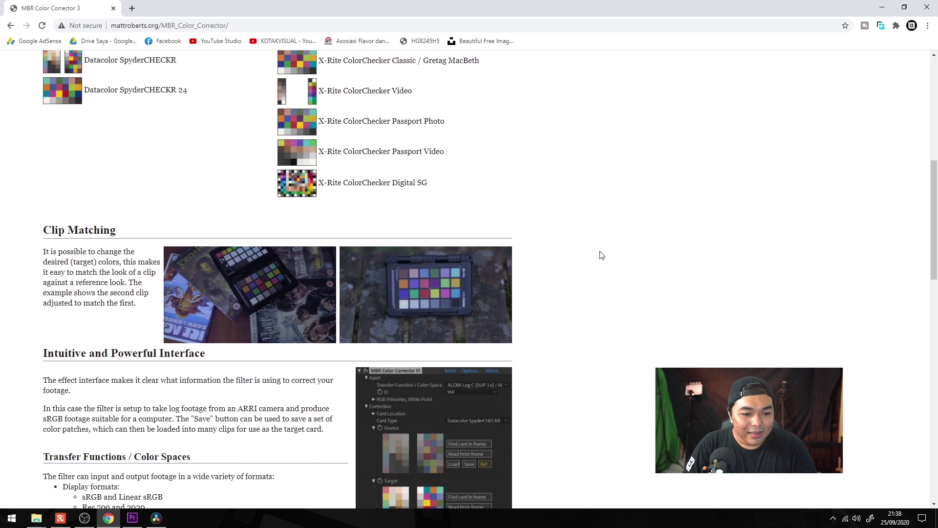
scroll(601, 255, "down", 3)
scroll(601, 255, "down", 4)
scroll(602, 256, "down", 1)
scroll(602, 255, "down", 3)
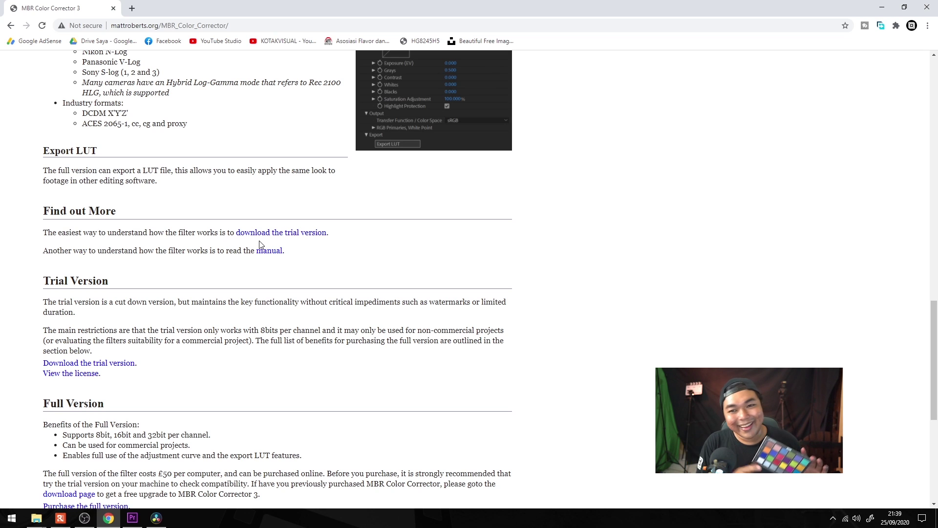
left_click(878, 6)
left_click(126, 520)
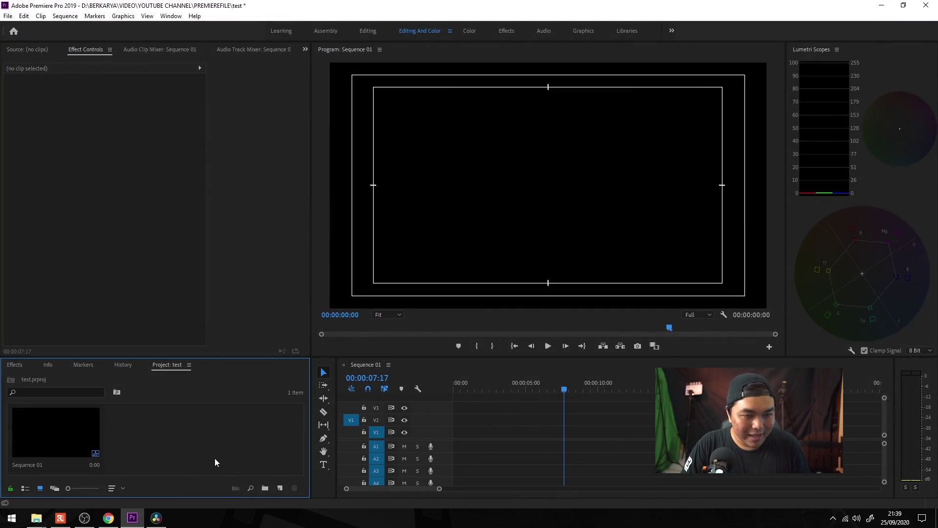
- From the Pictures folder, view the rec 709 5500k, rec 709 9900k and slog2 5500k photos in Photos
left_click(36, 518)
left_click(242, 483)
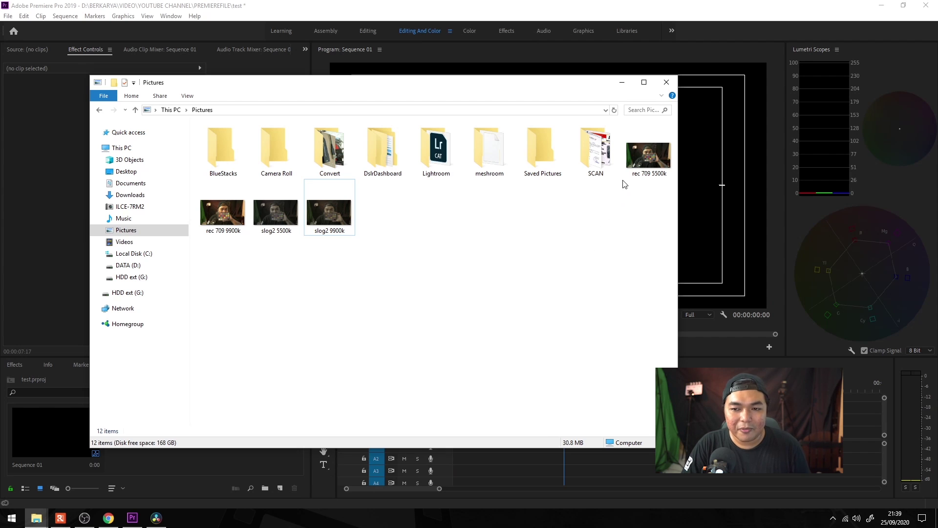
double_click(635, 168)
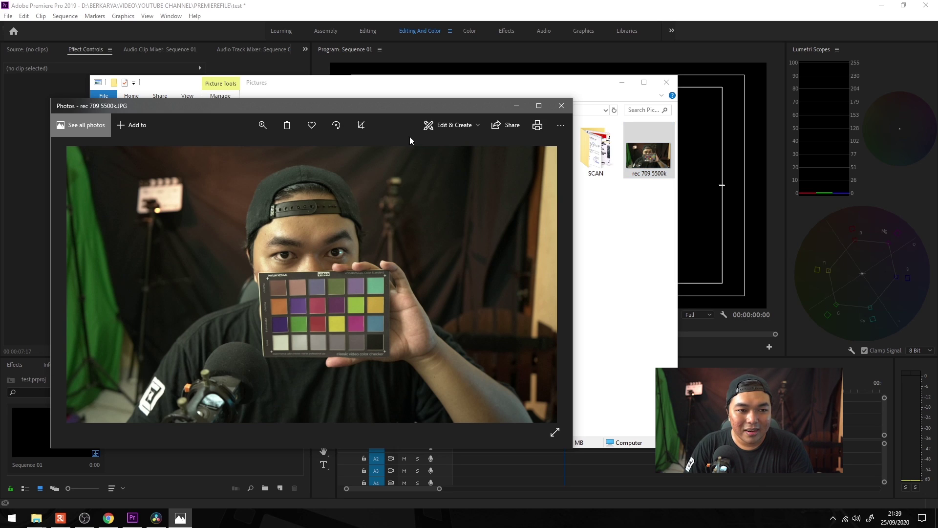
key("Right")
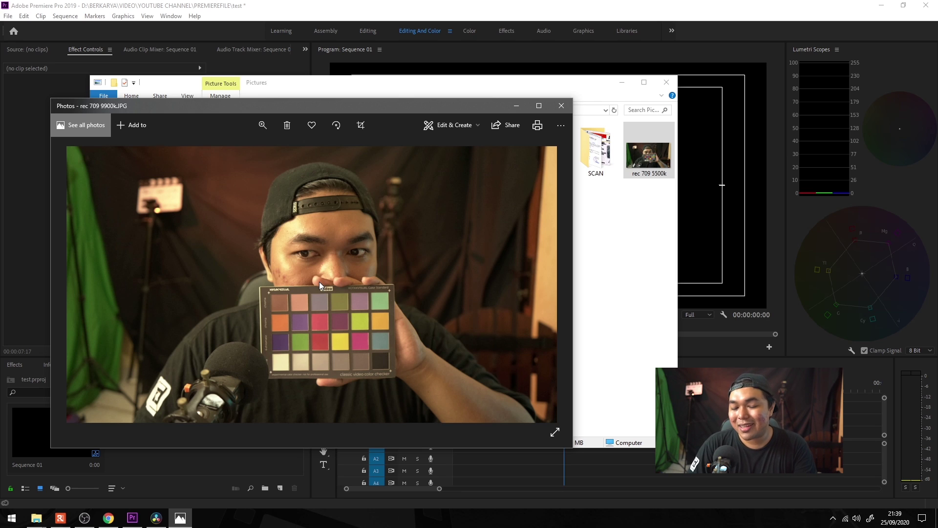
left_click_drag(358, 106, 606, 92)
key("Right")
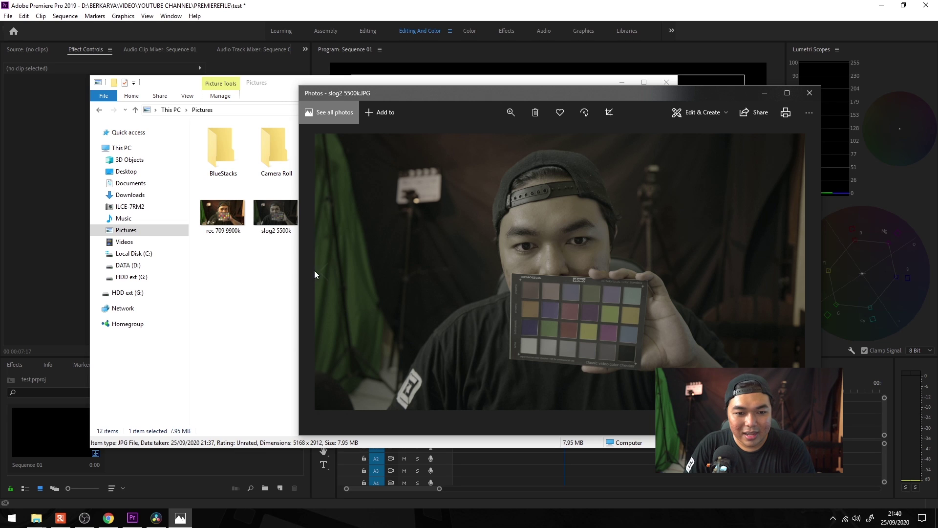
- View the slog2 9900k photo, then close both Photos windows
left_click(293, 266)
double_click(329, 215)
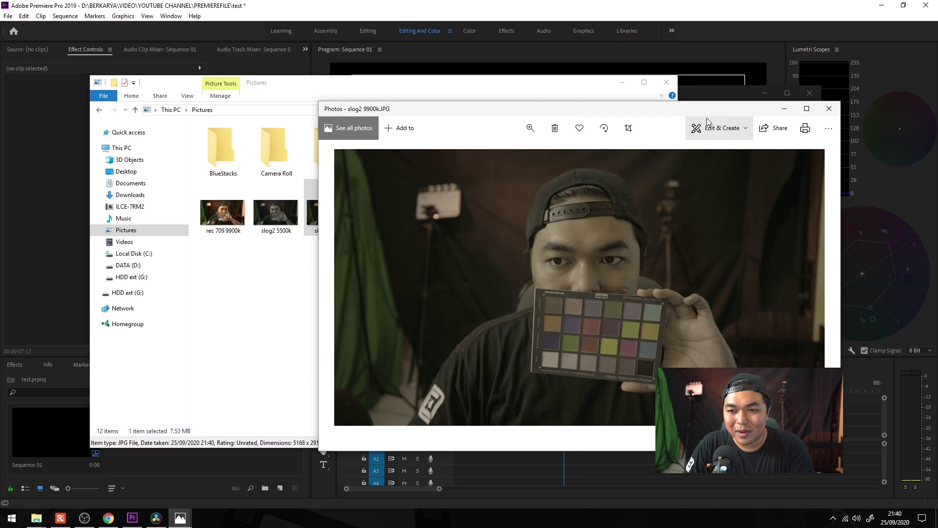
left_click(757, 113)
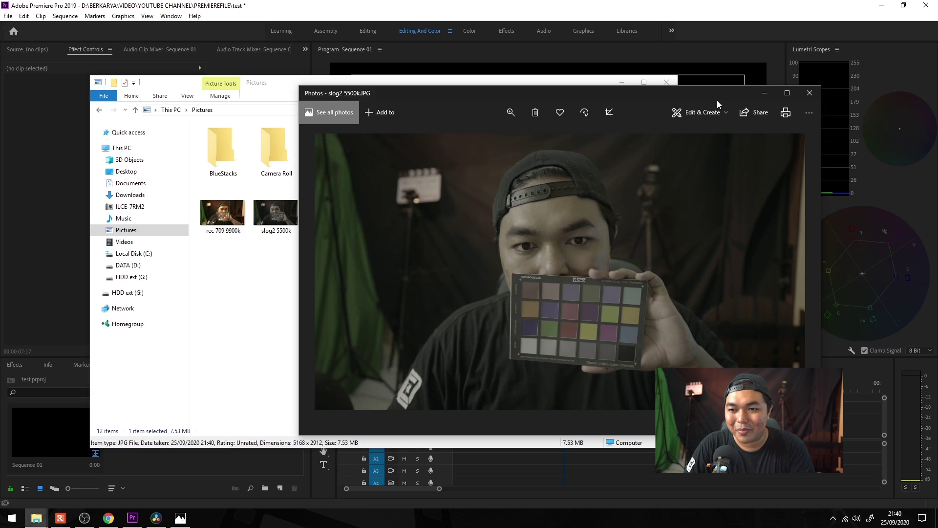
left_click(810, 93)
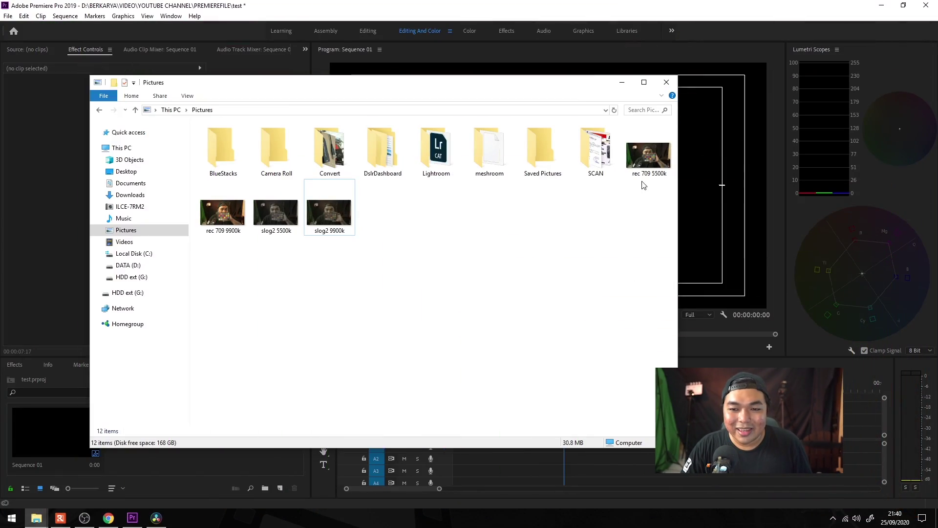
- Import the four checker photos and put rec 709 5500k on V1, scaled to frame size
left_click(646, 161)
left_click(329, 213, "shift")
left_click_drag(329, 212, 141, 457)
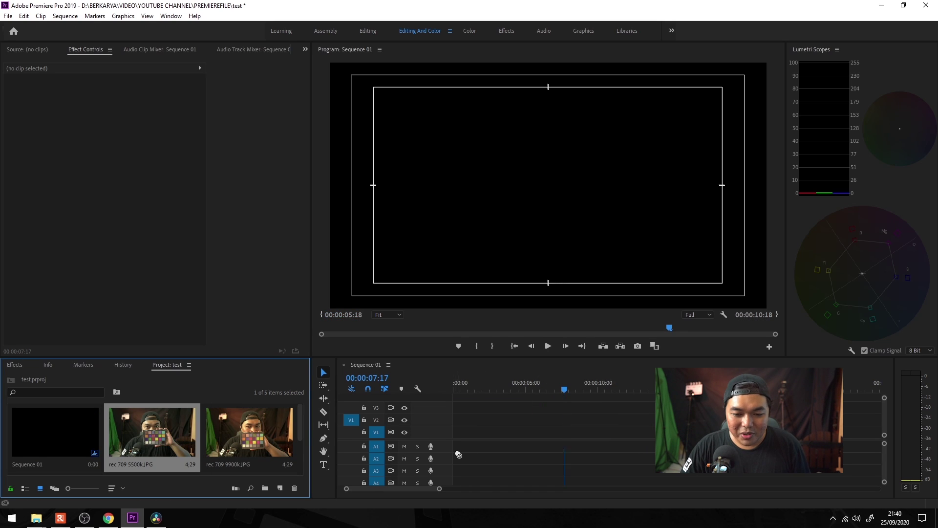
left_click_drag(462, 438, 464, 437)
right_click(483, 434)
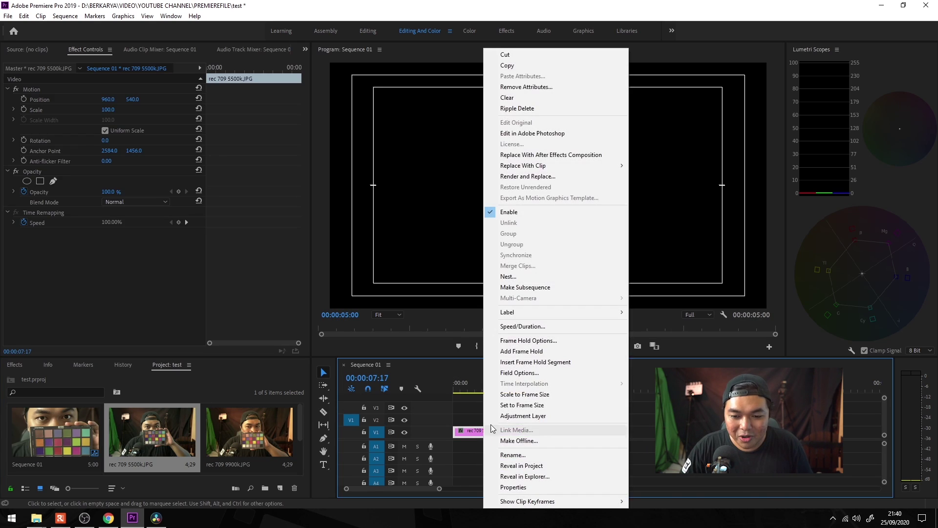
left_click(509, 398)
left_click(472, 390)
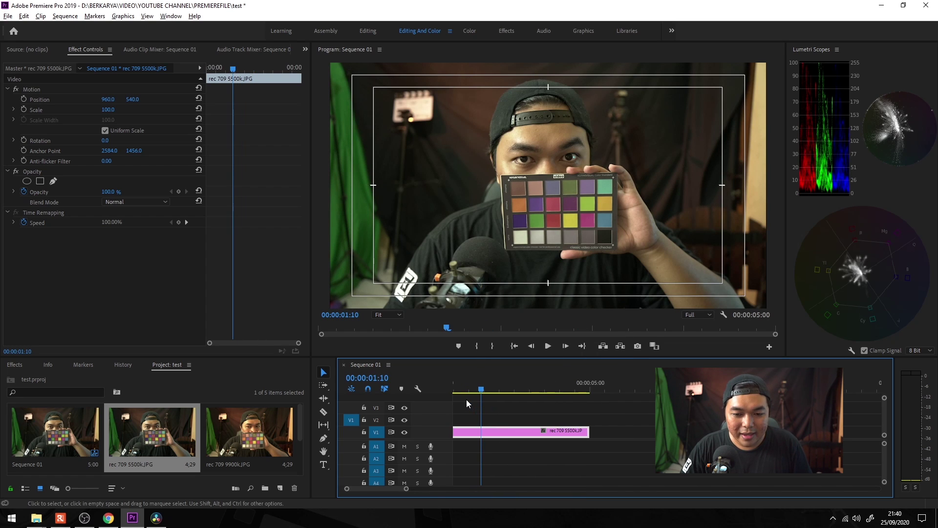
- Apply MBR Color Corrector III to the clip and set its input transfer function to Rec. 709
left_click(24, 366)
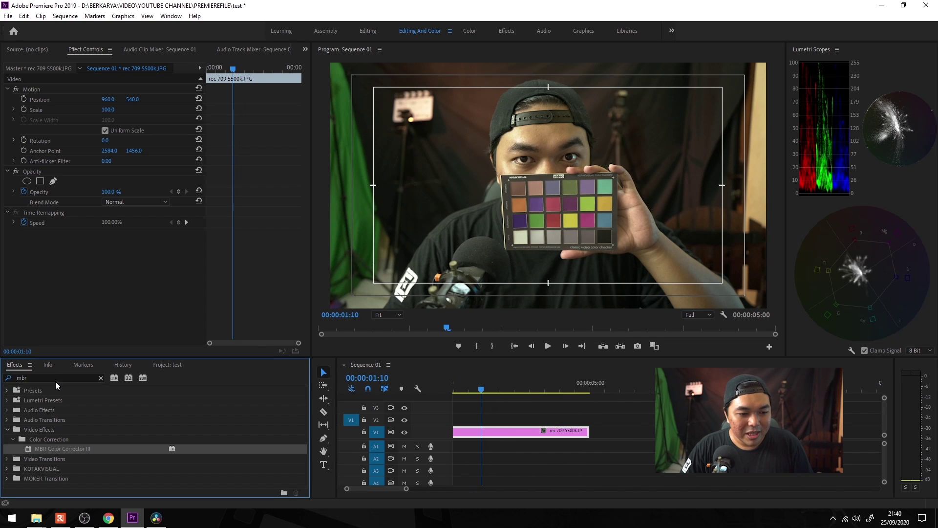
key("BackSpace")
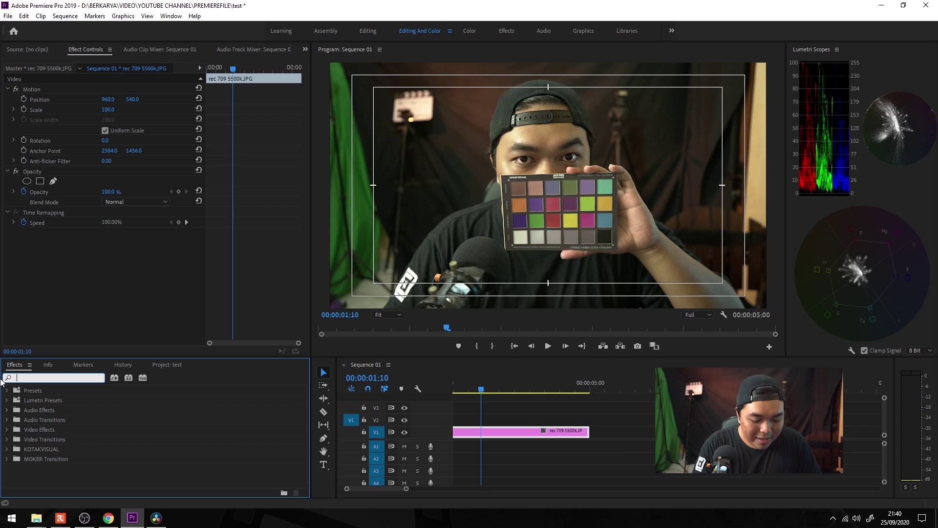
type("mbr")
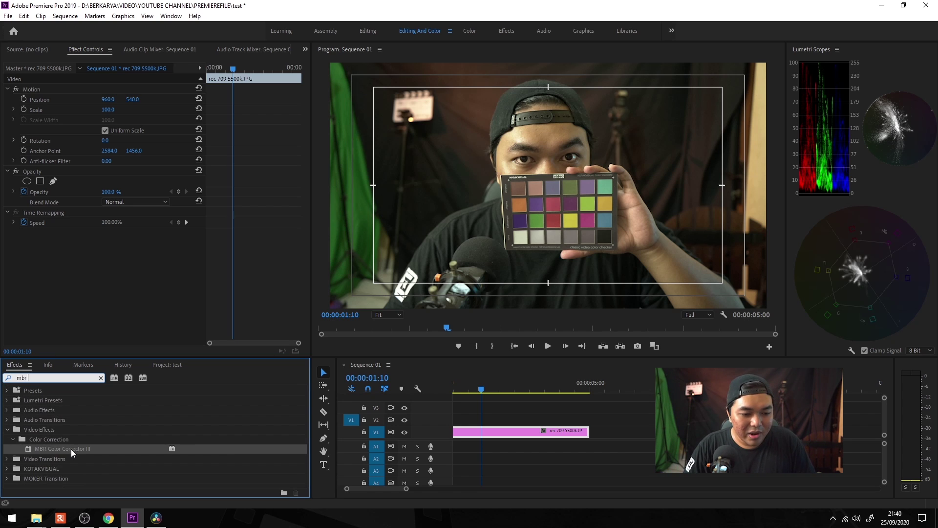
left_click_drag(71, 452, 477, 433)
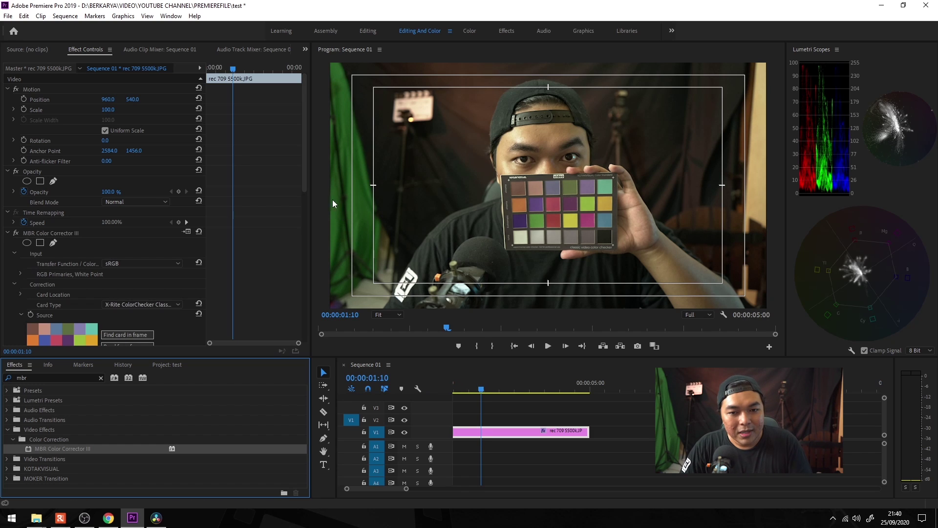
scroll(292, 177, "down", 5)
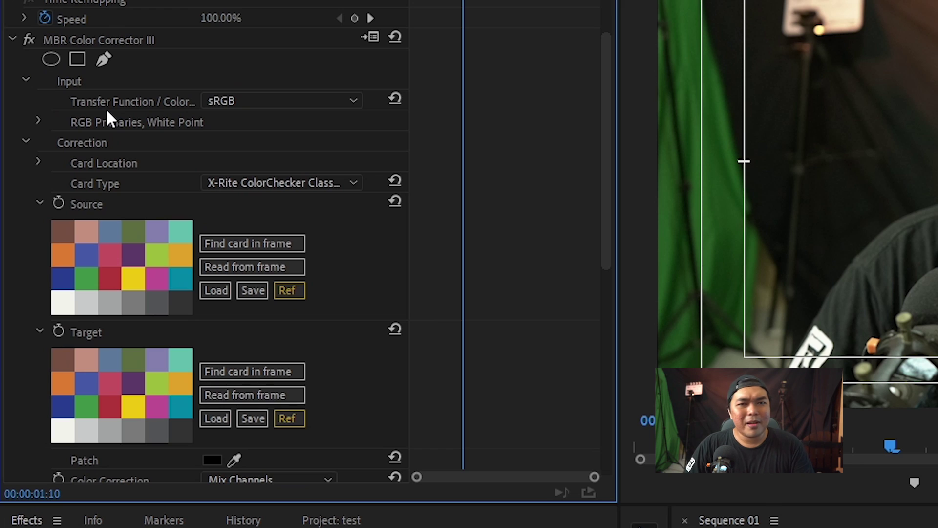
left_click(253, 102)
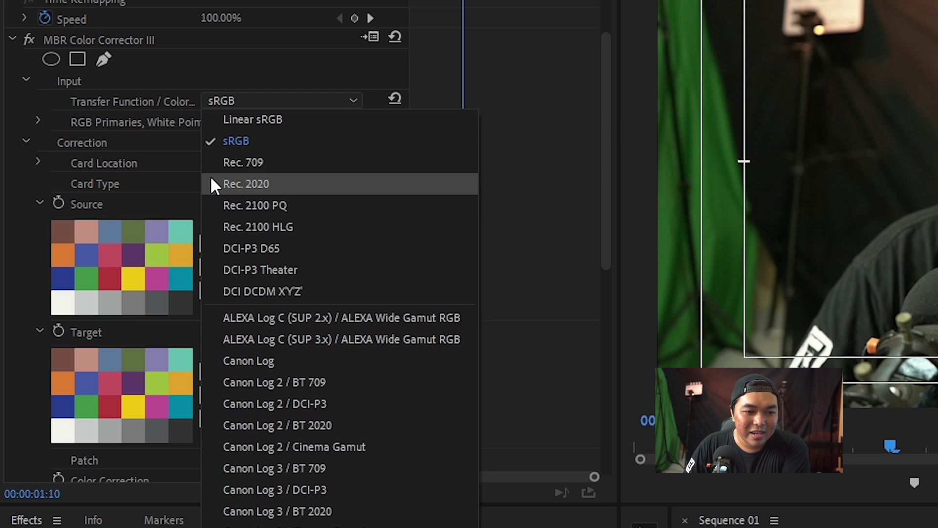
left_click(277, 162)
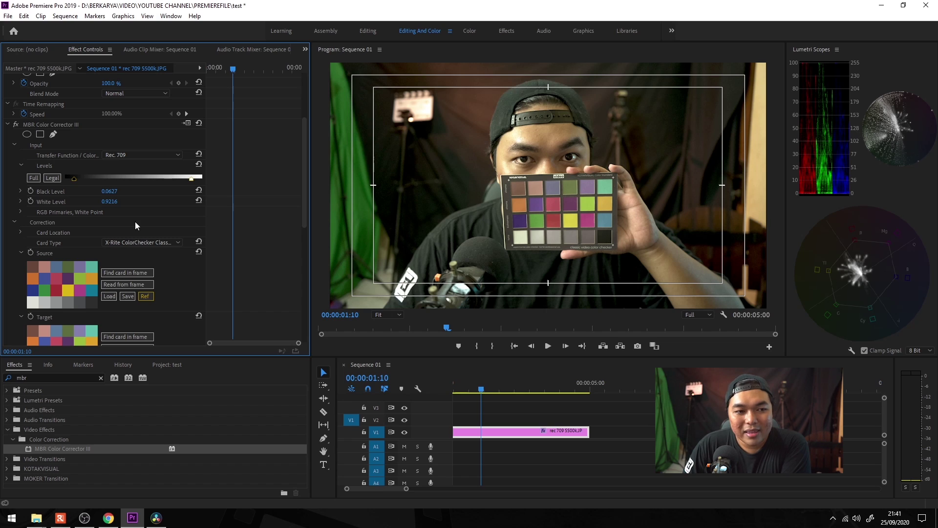
- Toggle MBR Color Corrector III off and on to compare the corrected and original image
left_click(18, 125)
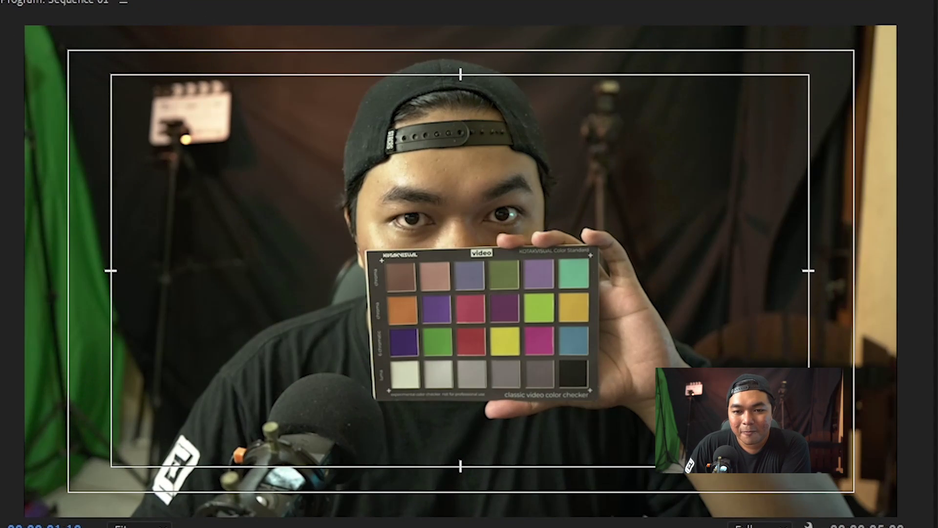
left_click(17, 125)
left_click(18, 126)
left_click(18, 125)
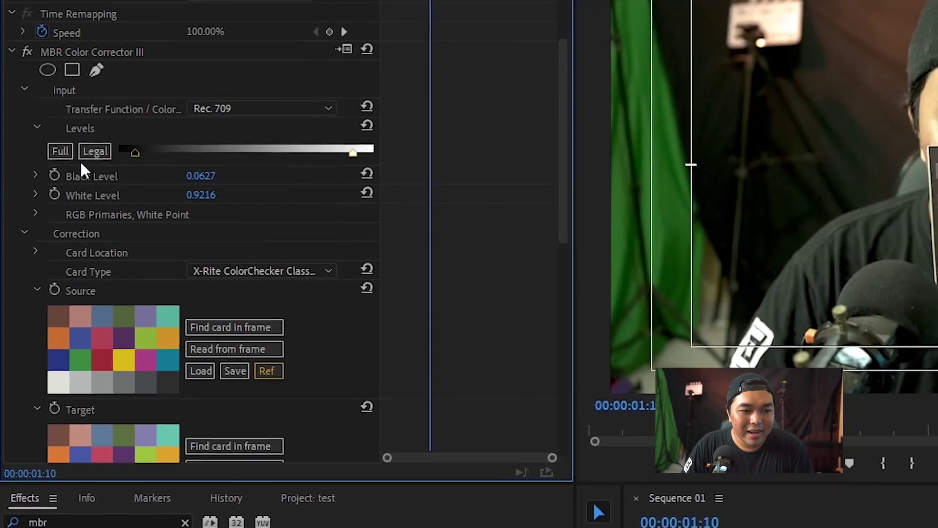
- Compare Legal and Full input levels, settling on Full with black 0.0000 and white 1.0000
left_click(61, 151)
left_click(93, 154)
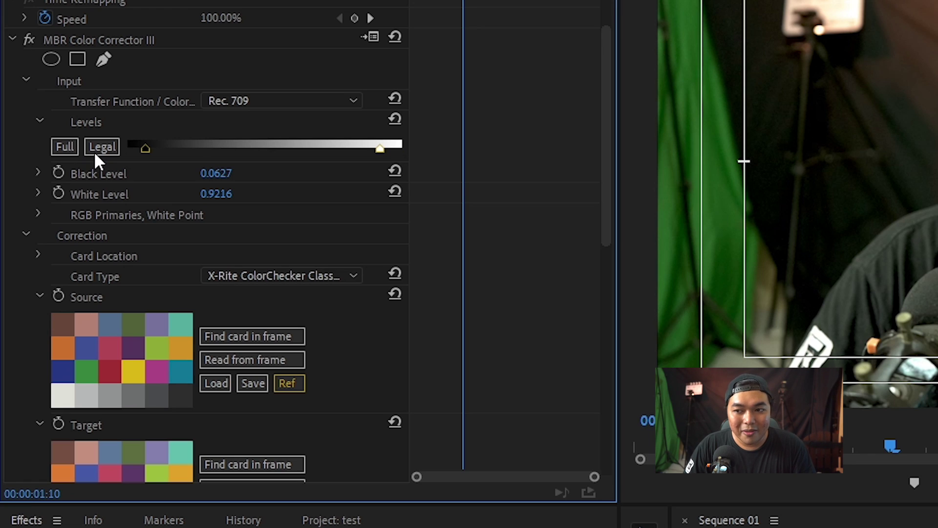
left_click(63, 149)
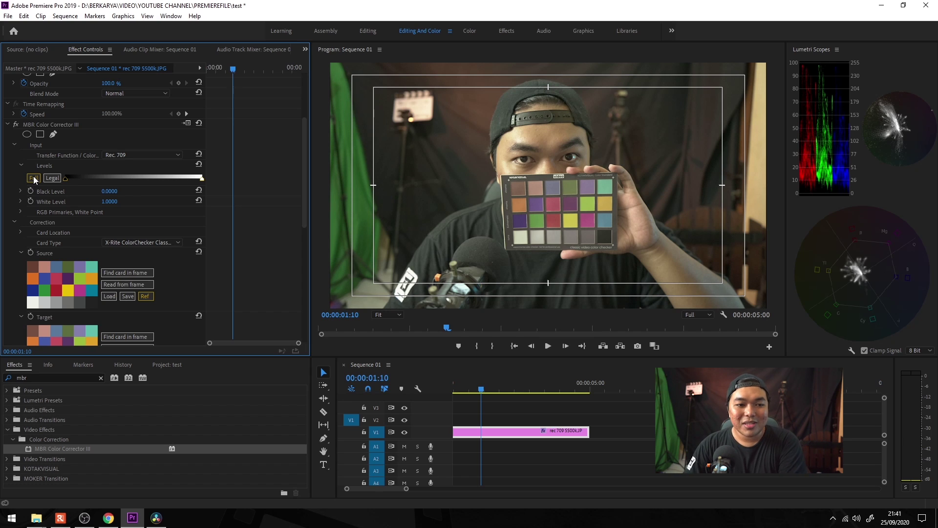
left_click(49, 180)
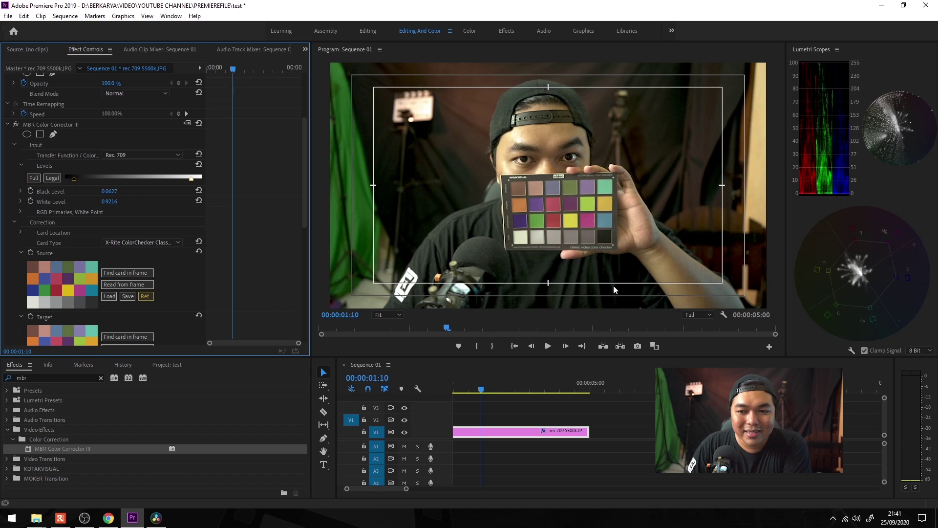
left_click(28, 179)
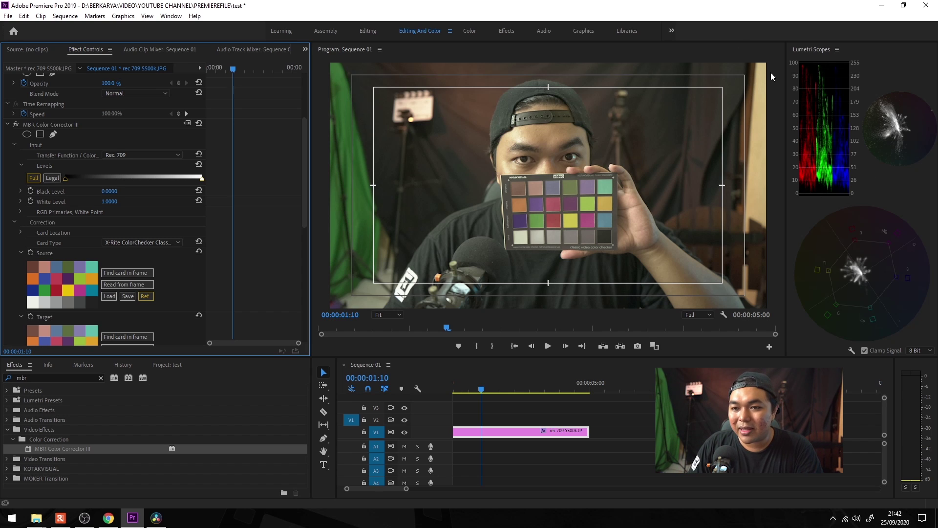
left_click(51, 179)
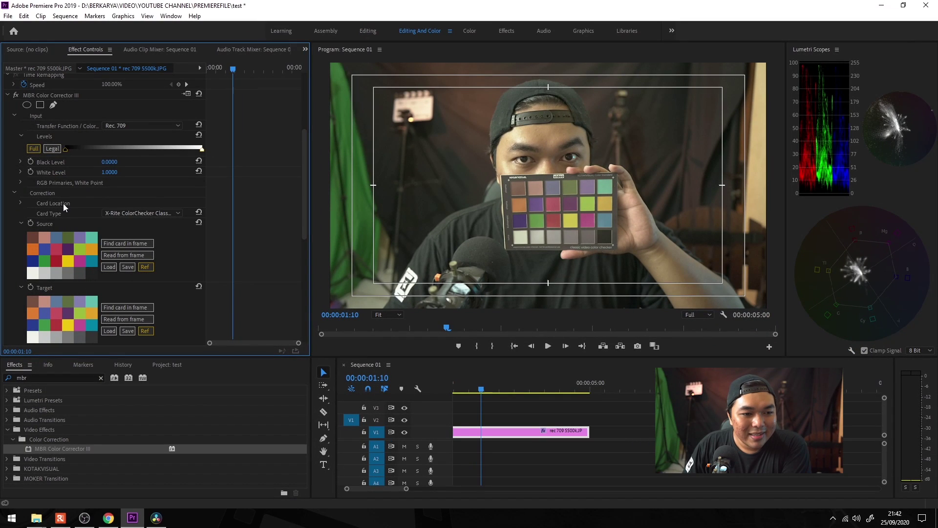
left_click(62, 202)
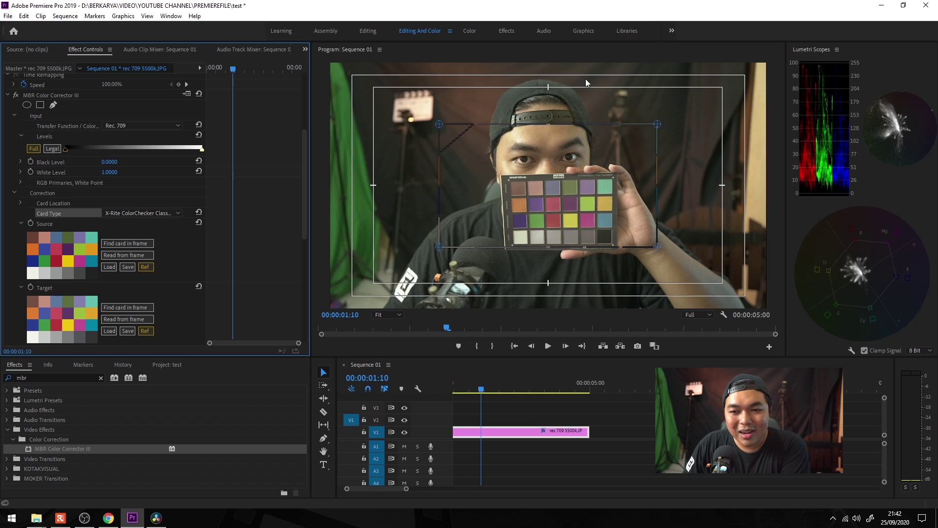
left_click(143, 213)
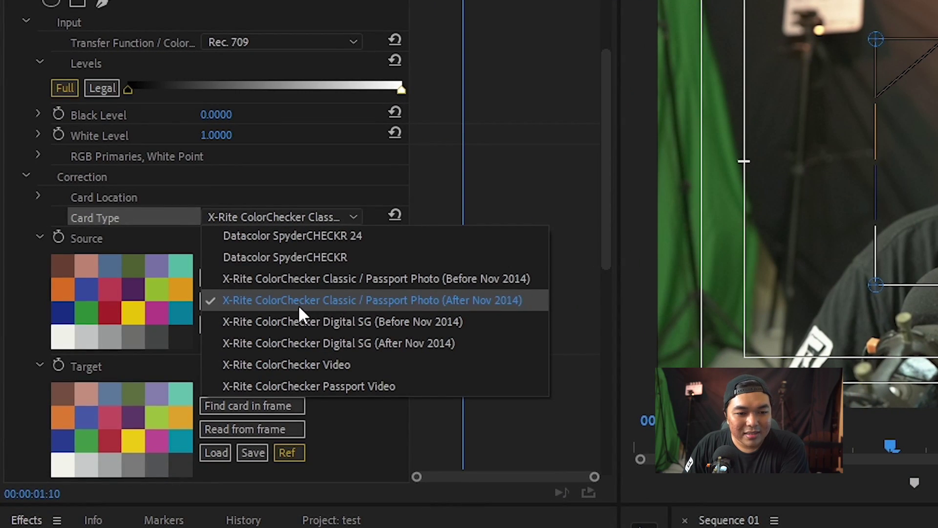
left_click(483, 304)
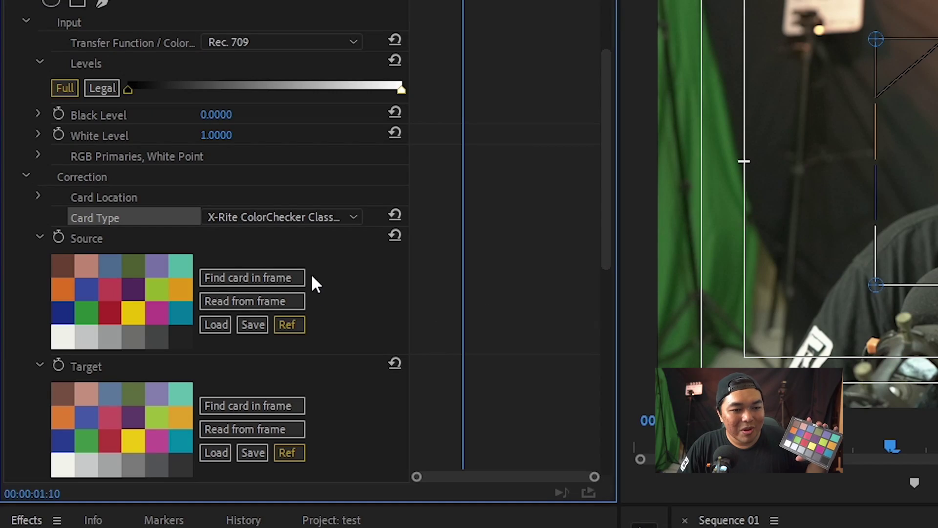
left_click(326, 218)
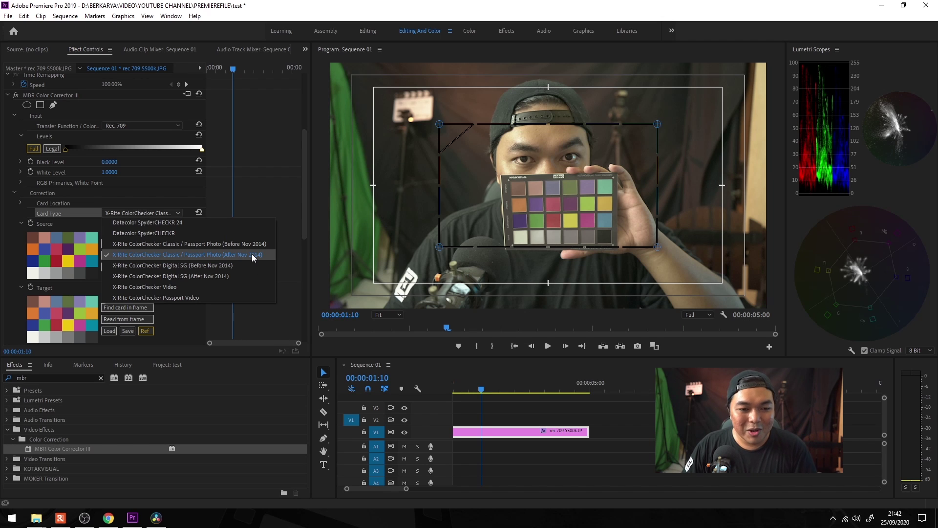
left_click(251, 254)
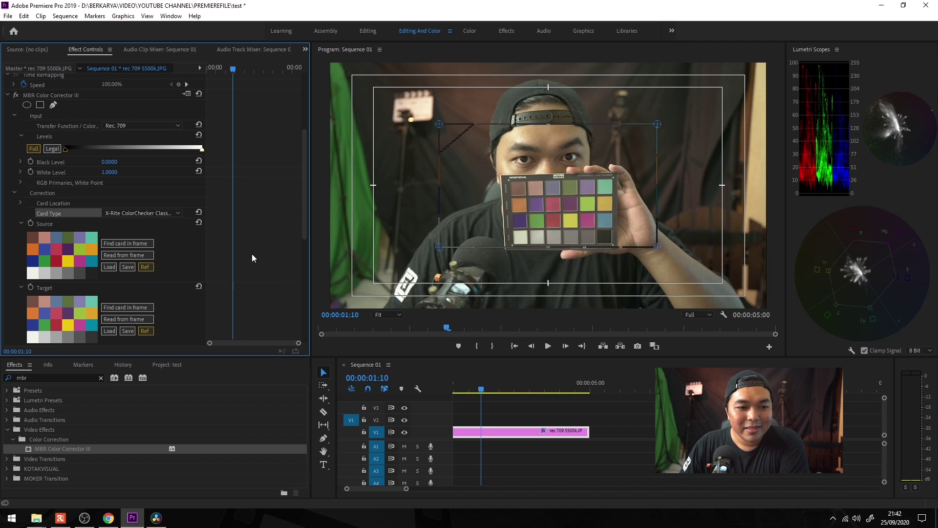
- Move the card outline's top-left and bottom-left corners onto the chart and zoom the preview to 100%
left_click_drag(440, 125, 511, 178)
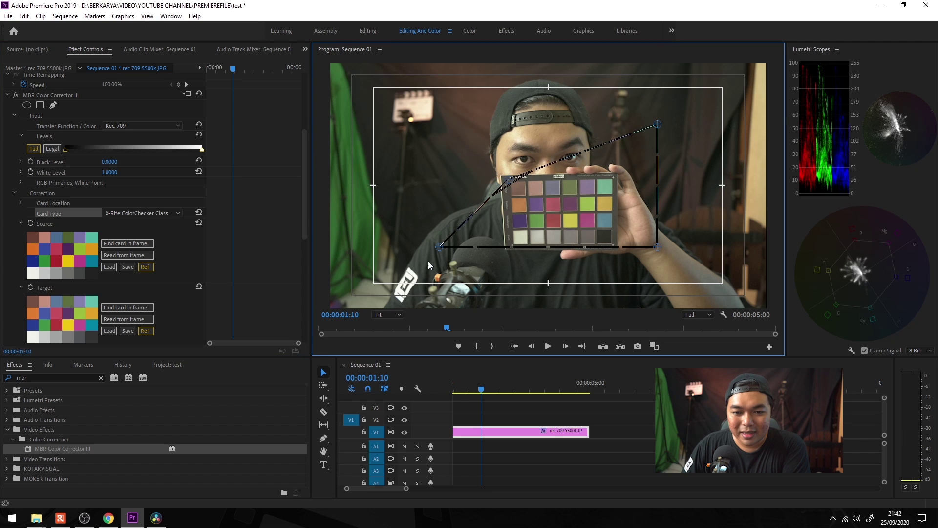
left_click_drag(442, 248, 512, 248)
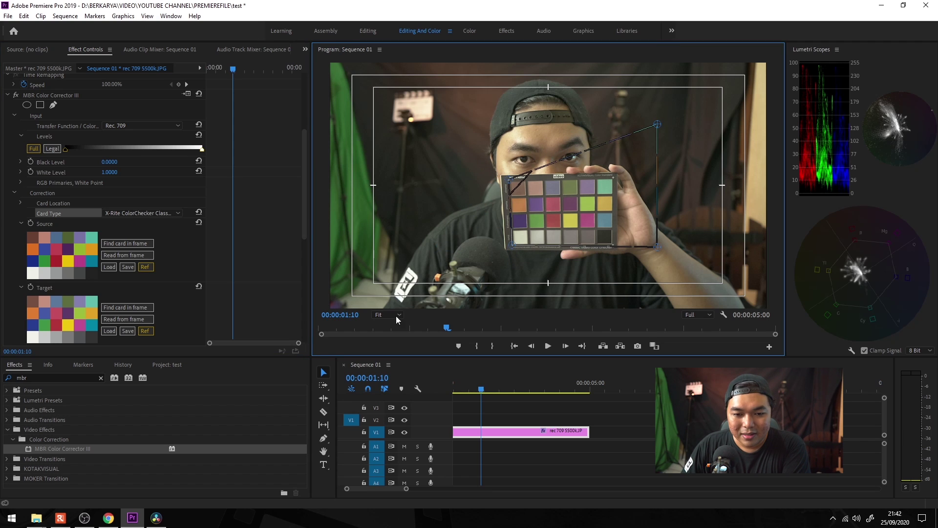
left_click(396, 315)
left_click(389, 380)
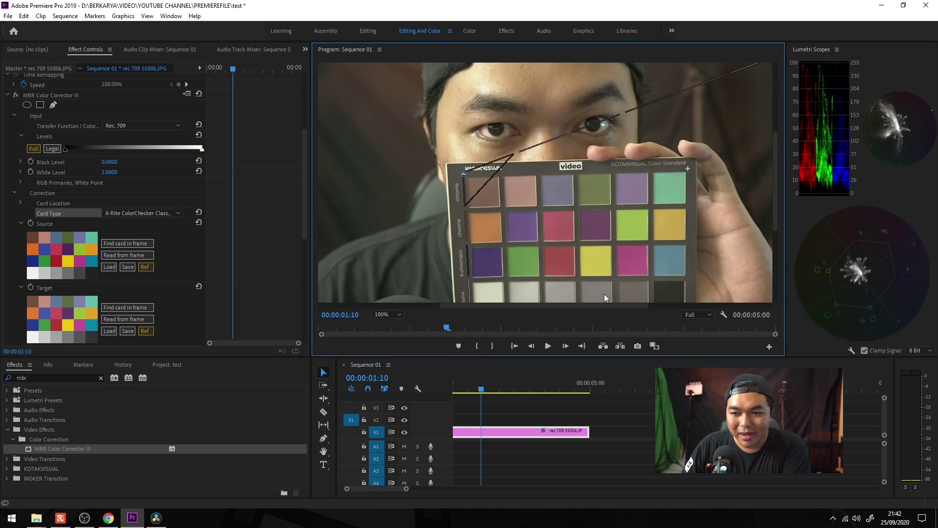
- Pin the outline's bottom-right corner at 100%, return to Fit, and place the top-right corner
left_click_drag(776, 187, 777, 201)
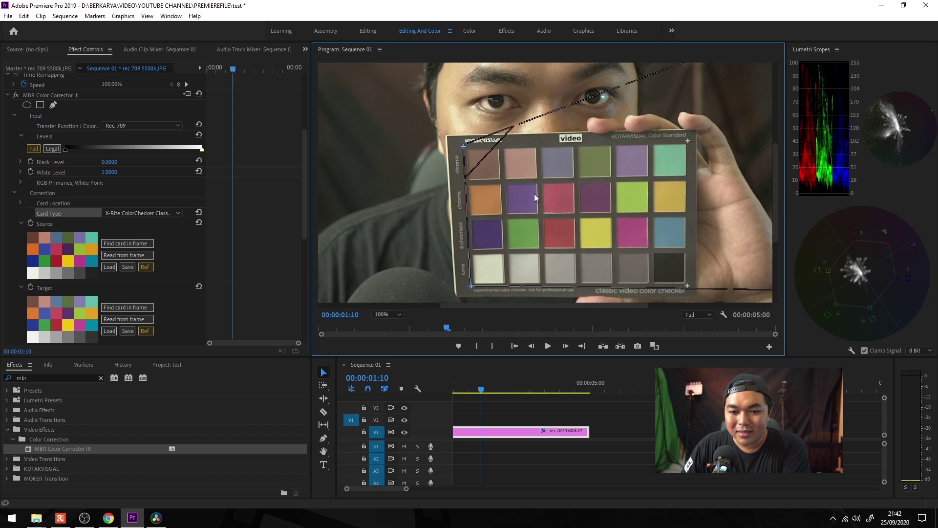
scroll(583, 303, "right", 5)
left_click_drag(505, 289, 420, 289)
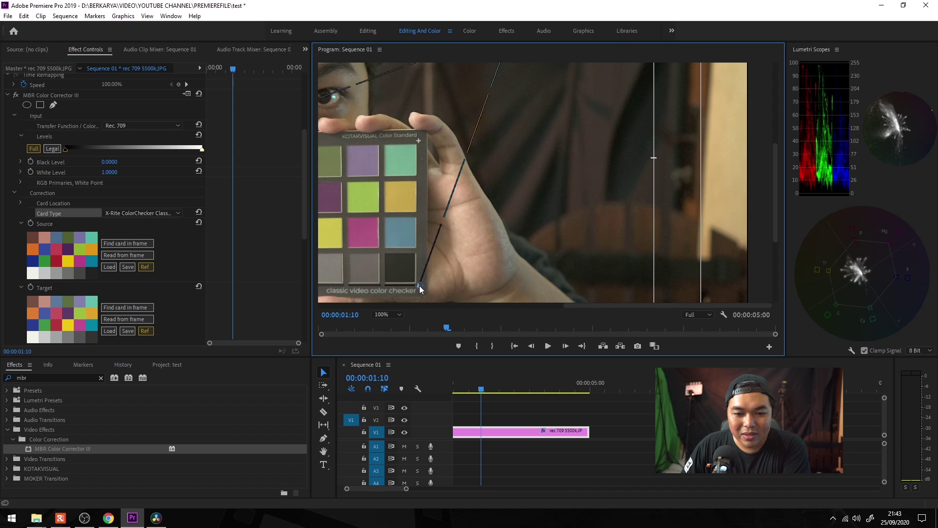
left_click(399, 314)
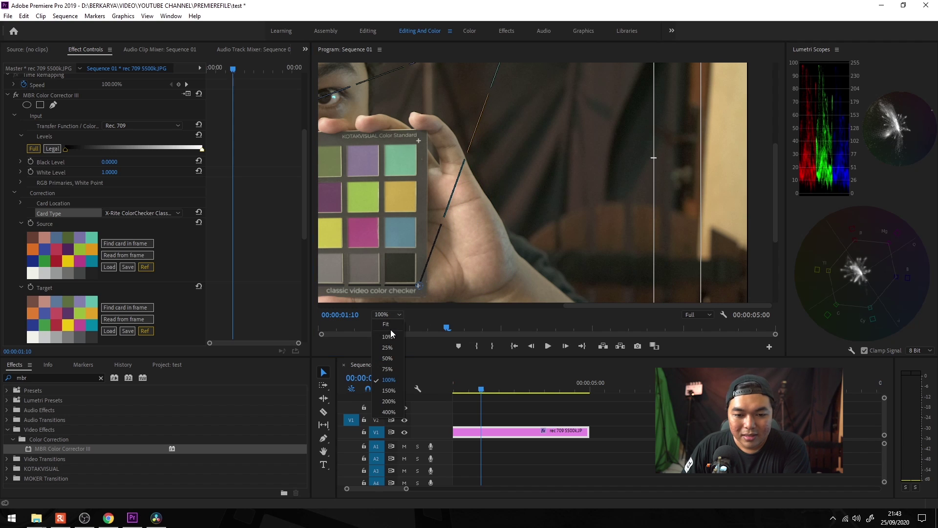
left_click(390, 327)
left_click_drag(655, 129, 614, 179)
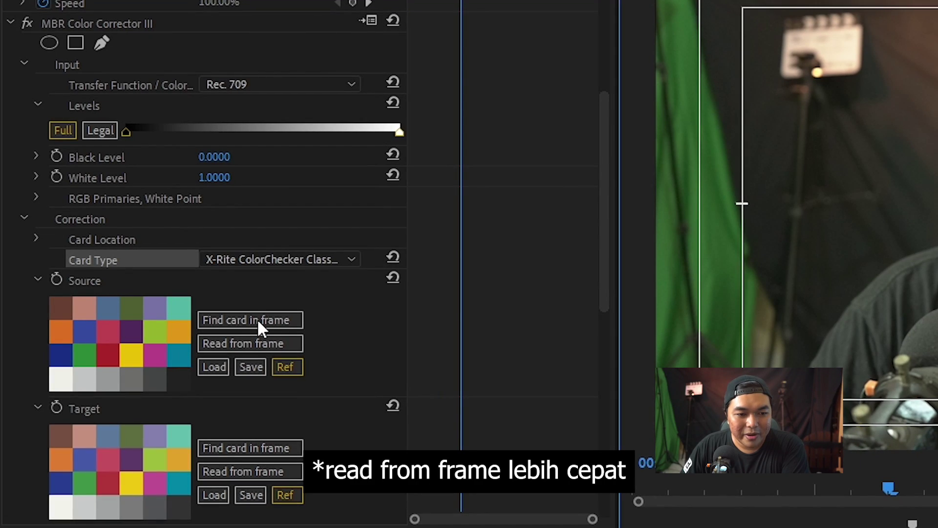
- Fill the source patches using Find card in frame
left_click(257, 320)
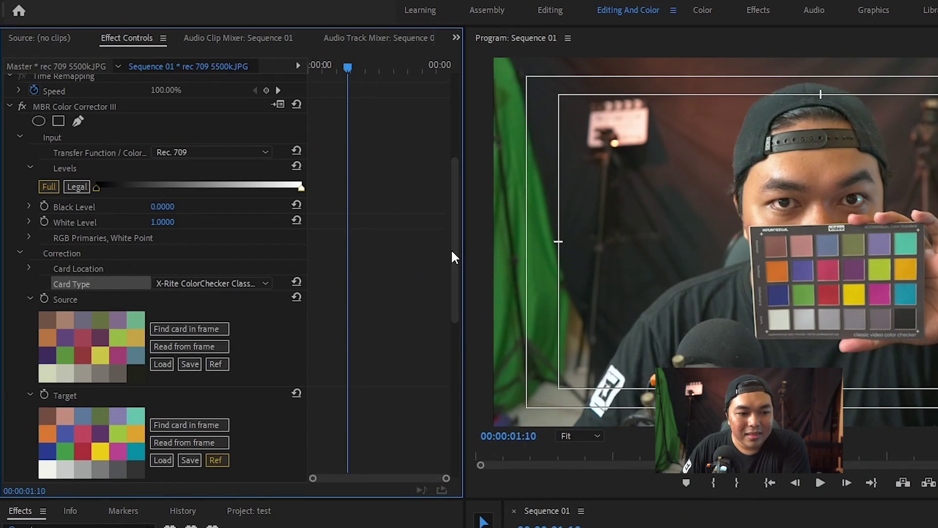
left_click_drag(305, 196, 309, 218)
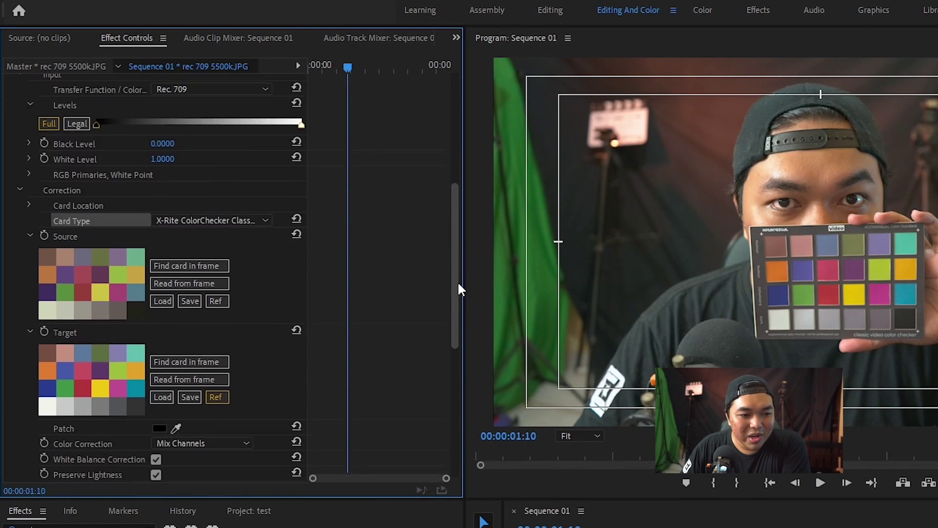
left_click_drag(459, 284, 471, 377)
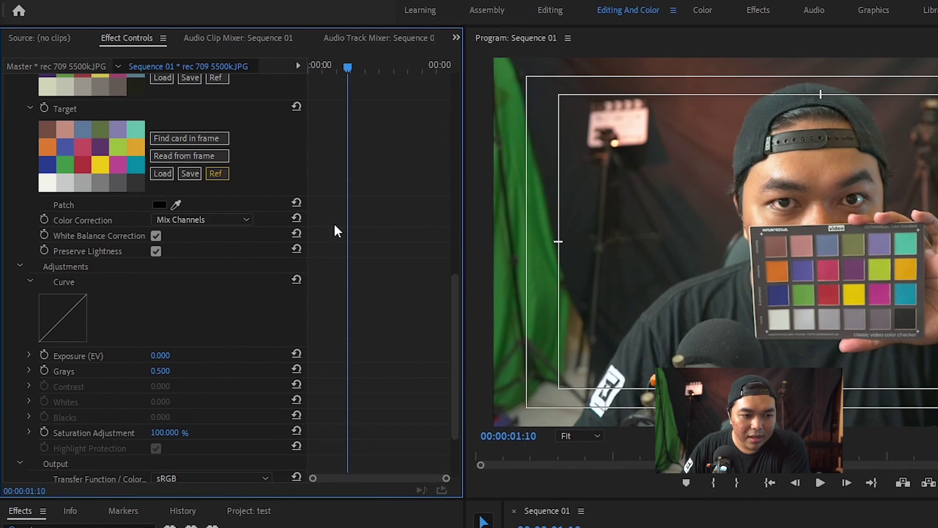
left_click_drag(453, 310, 458, 367)
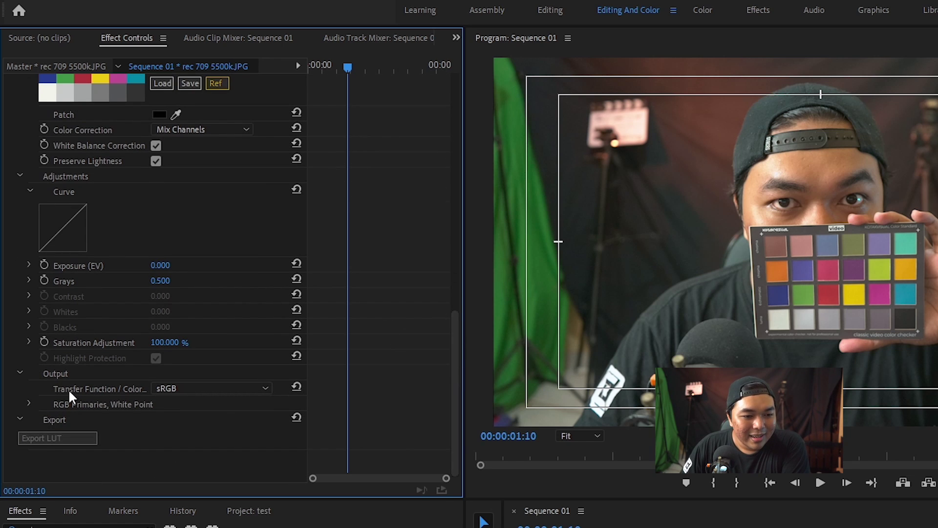
- Change the corrector's Output from sRGB to Rec. 709 with Full levels
scroll(325, 280, "up", 1)
scroll(325, 279, "up", 5)
scroll(327, 280, "up", 3)
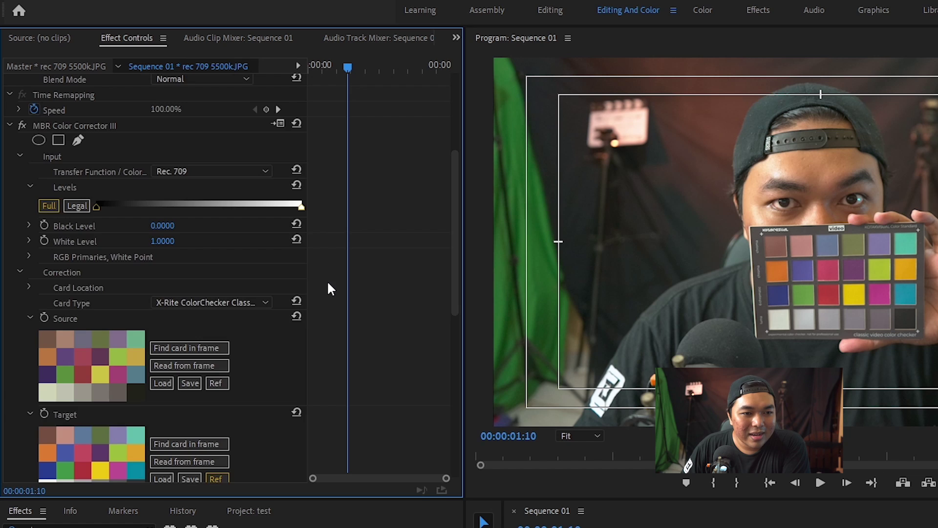
scroll(327, 280, "up", 2)
scroll(385, 326, "down", 5)
scroll(383, 320, "down", 3)
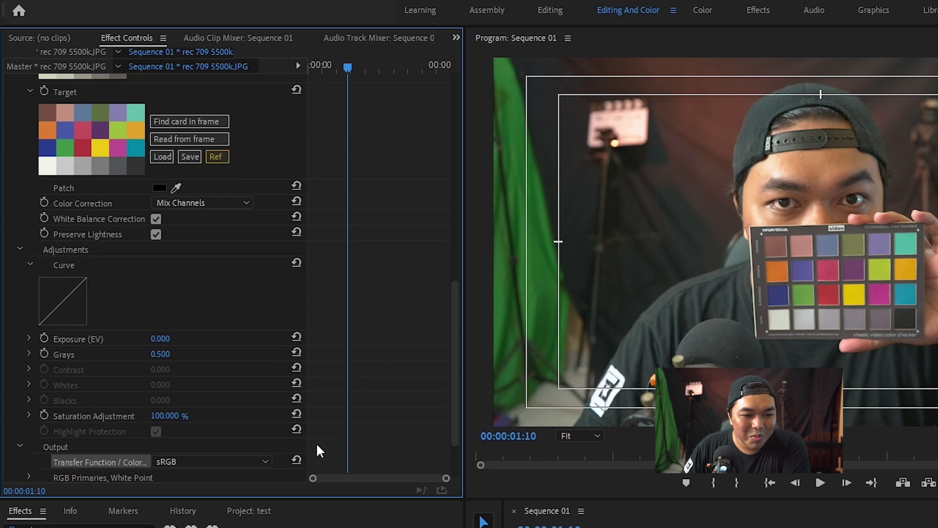
scroll(317, 450, "down", 3)
left_click(210, 386)
scroll(245, 131, "up", 1)
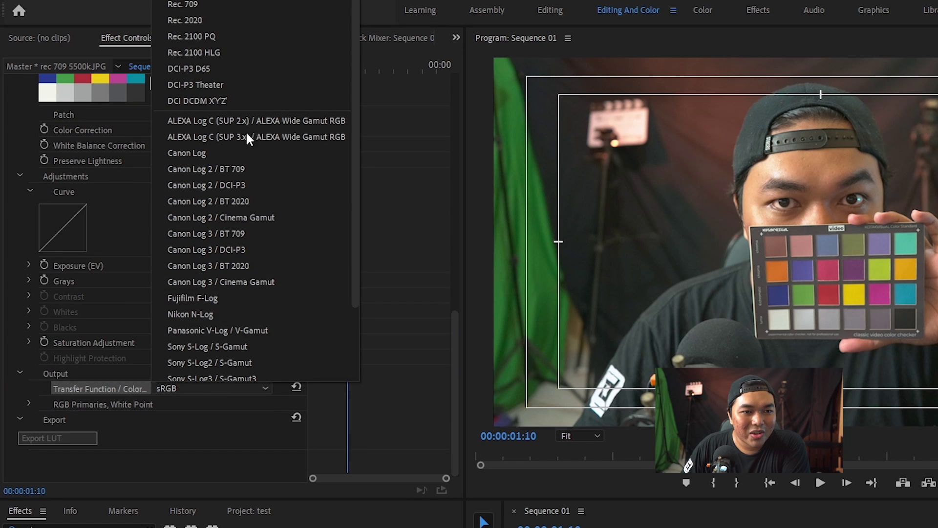
left_click(214, 4)
scroll(400, 386, "down", 3)
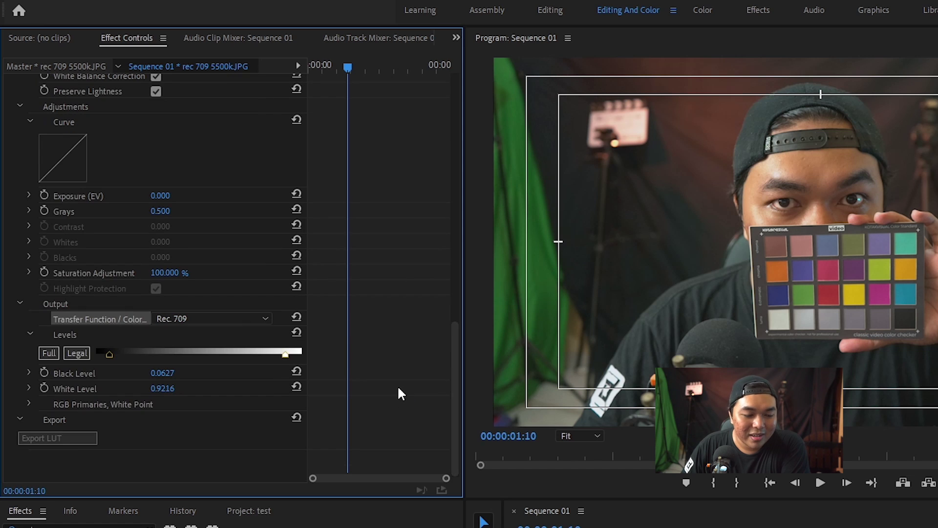
left_click(48, 355)
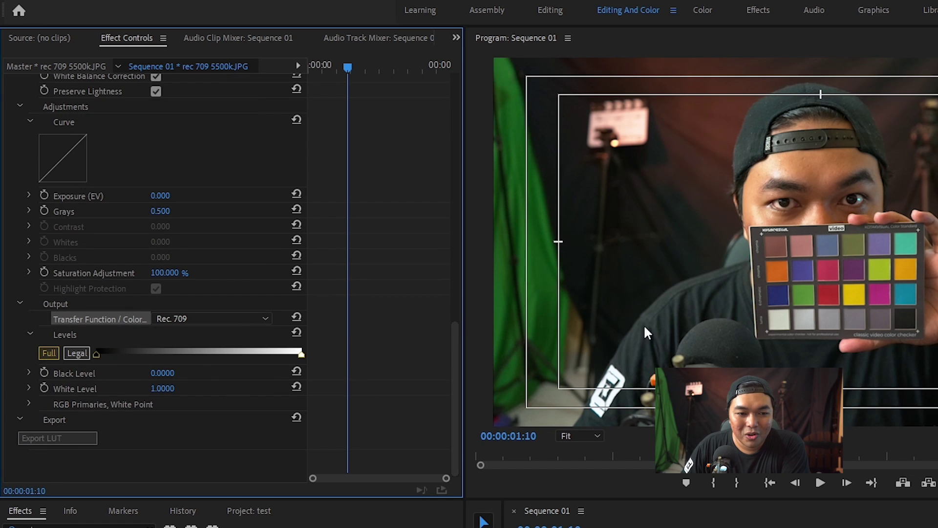
scroll(394, 386, "up", 2)
scroll(396, 386, "up", 6)
scroll(287, 373, "up", 3)
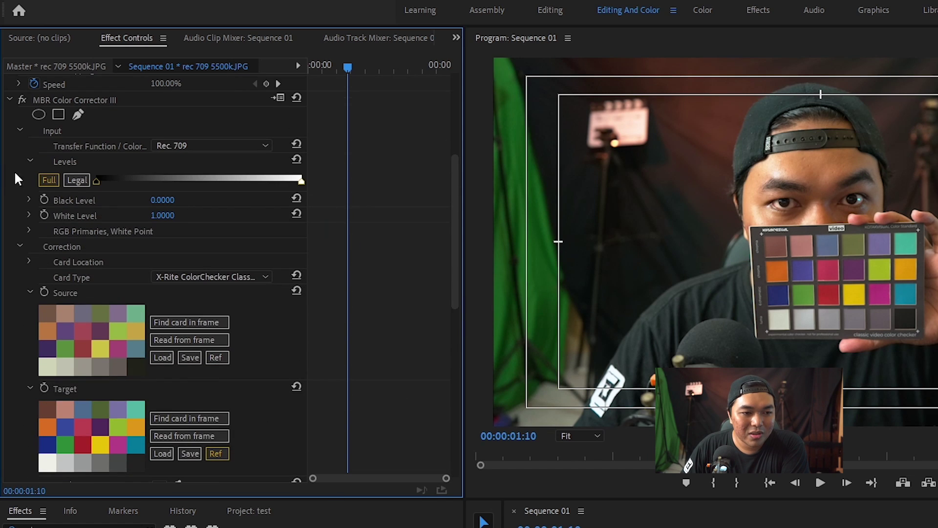
scroll(361, 280, "down", 2)
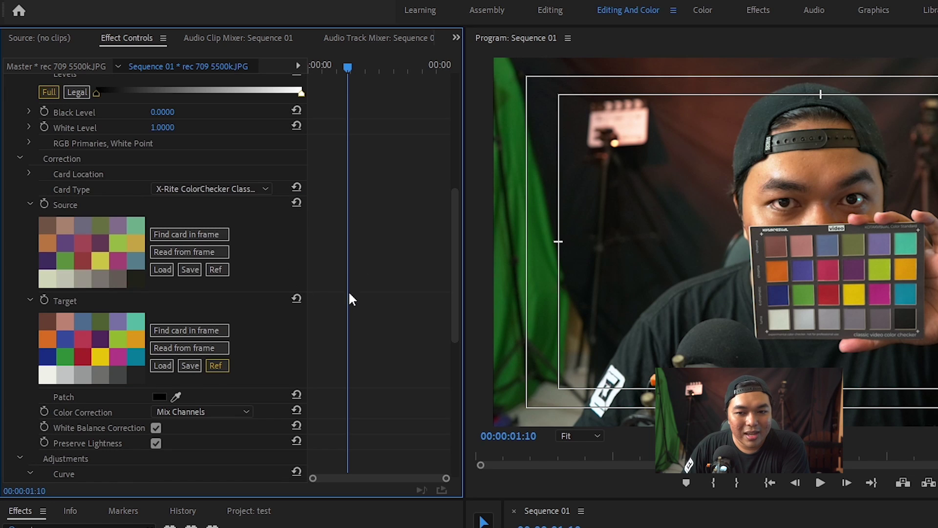
scroll(366, 282, "up", 4)
scroll(366, 285, "up", 2)
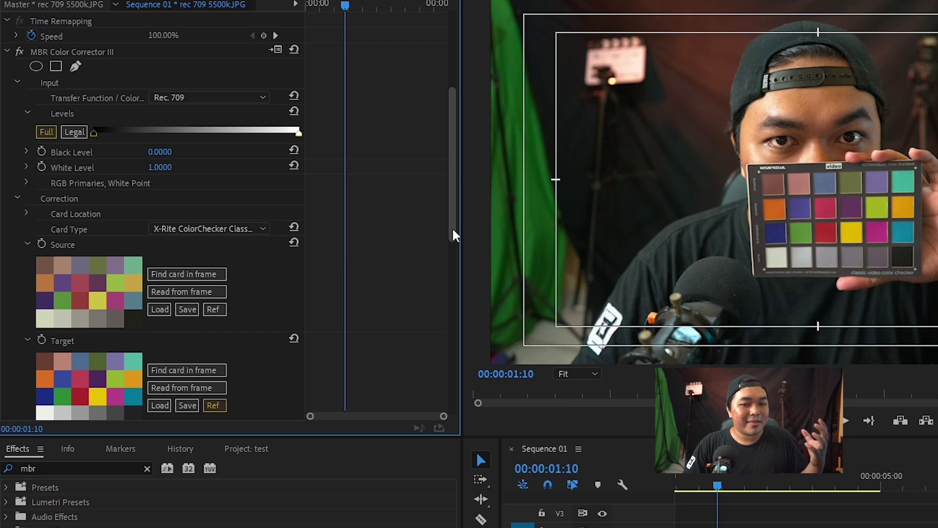
left_click_drag(453, 229, 451, 315)
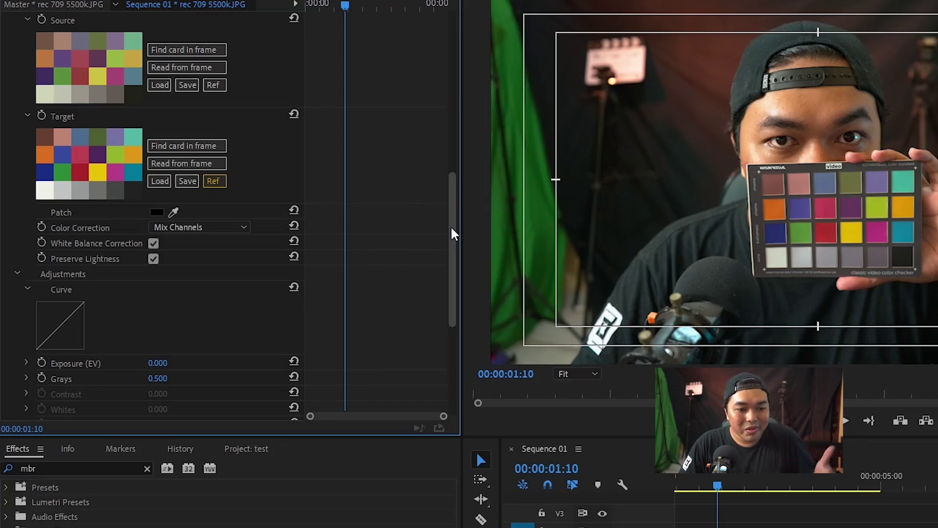
- Enter 50 for Saturation Adjustment, then scrub it up to 88%
scroll(452, 229, "down", 5)
left_click(88, 288)
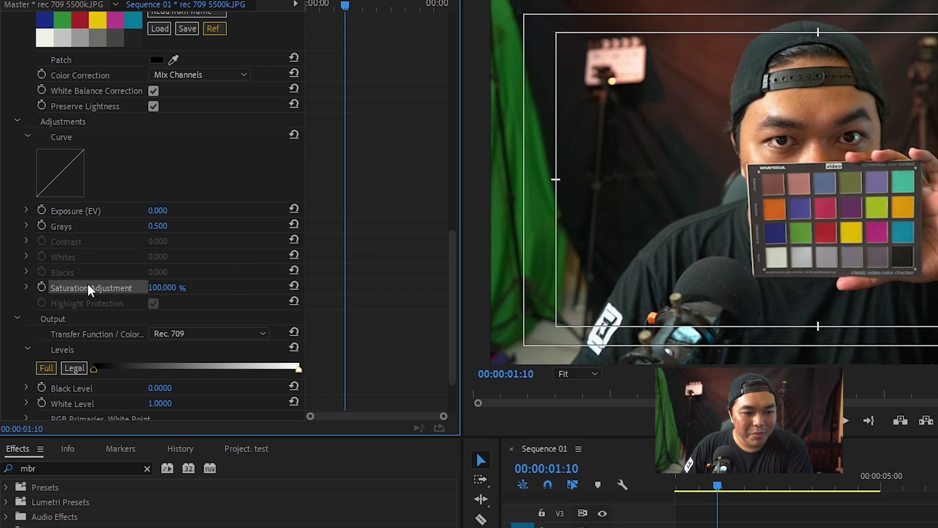
left_click(166, 287)
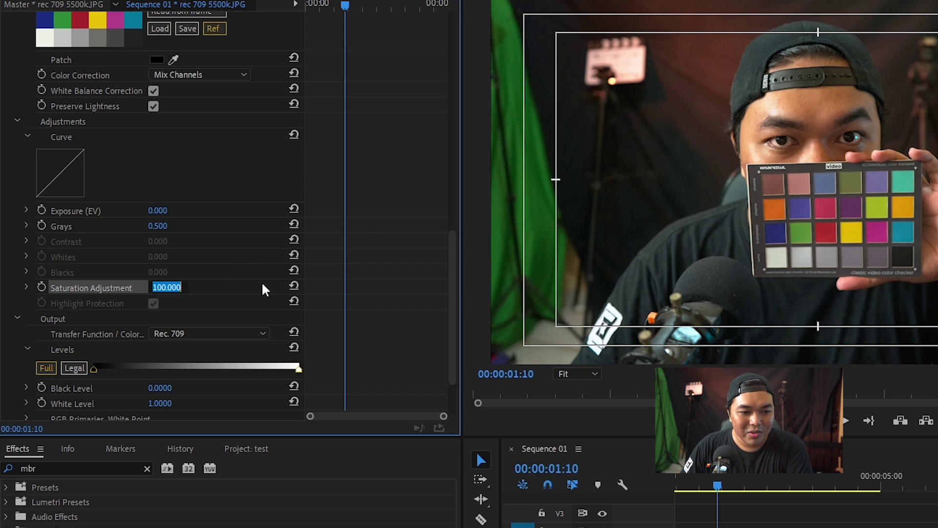
left_click(167, 287)
type("50")
key("Return")
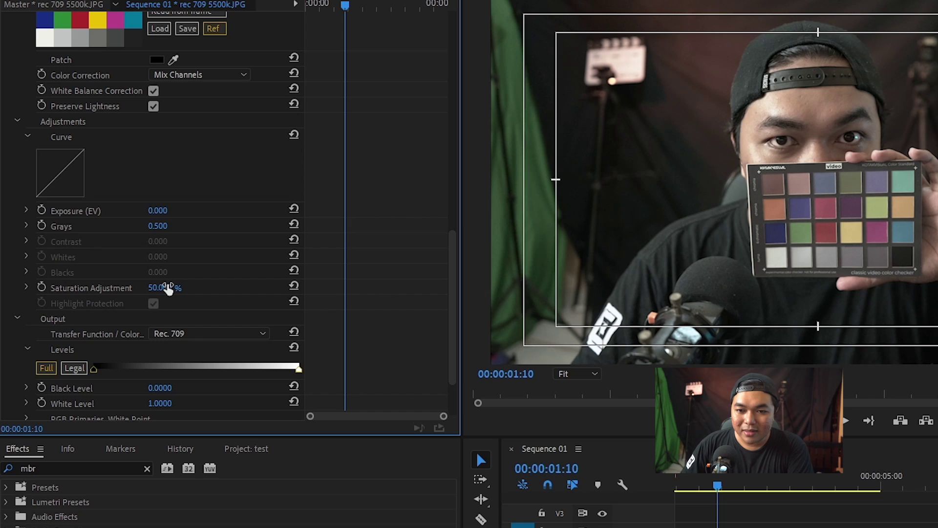
left_click_drag(168, 288, 168, 287)
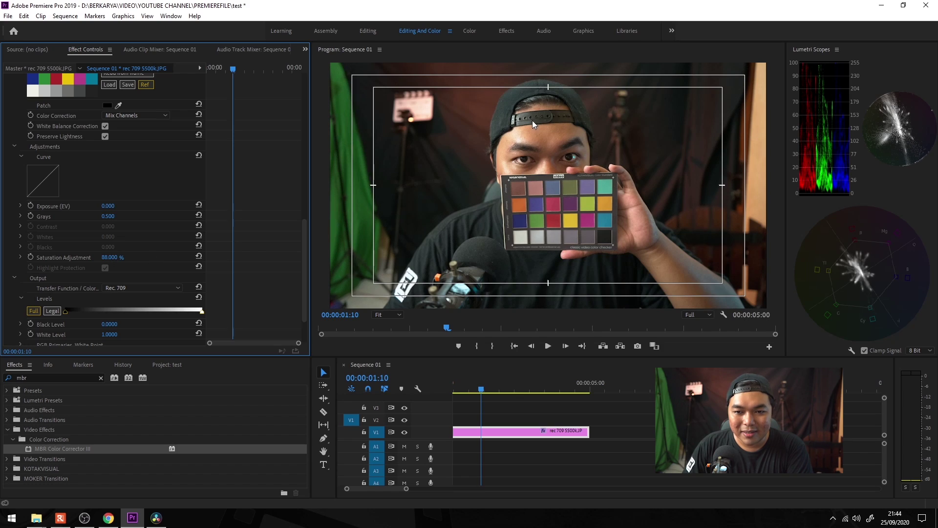
scroll(289, 242, "up", 3)
scroll(289, 242, "up", 3)
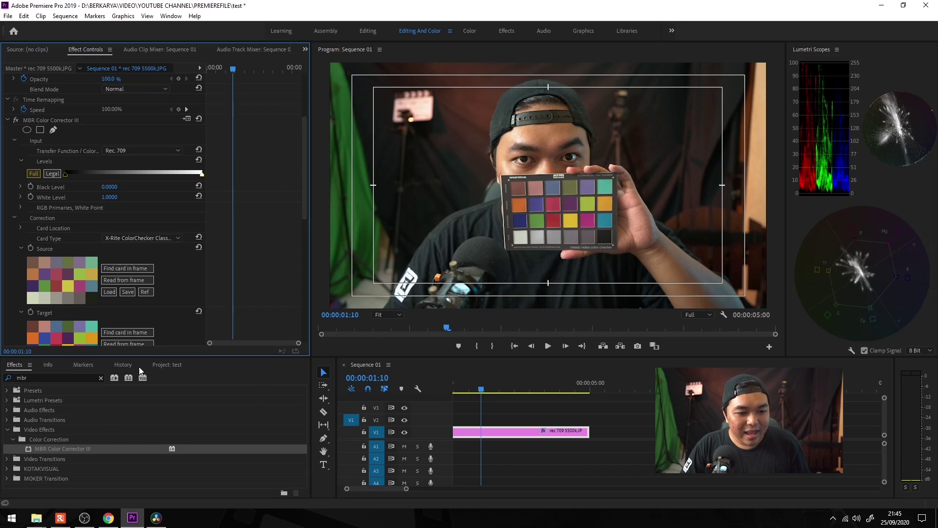
- Place the rec 709 9900k clip after the 5500k clip and set it to frame size
left_click(163, 366)
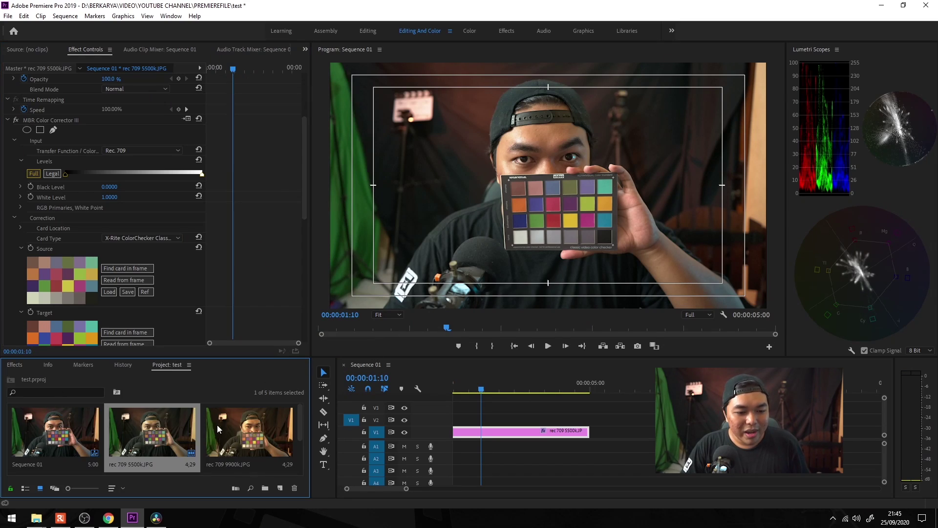
left_click_drag(228, 446, 596, 433)
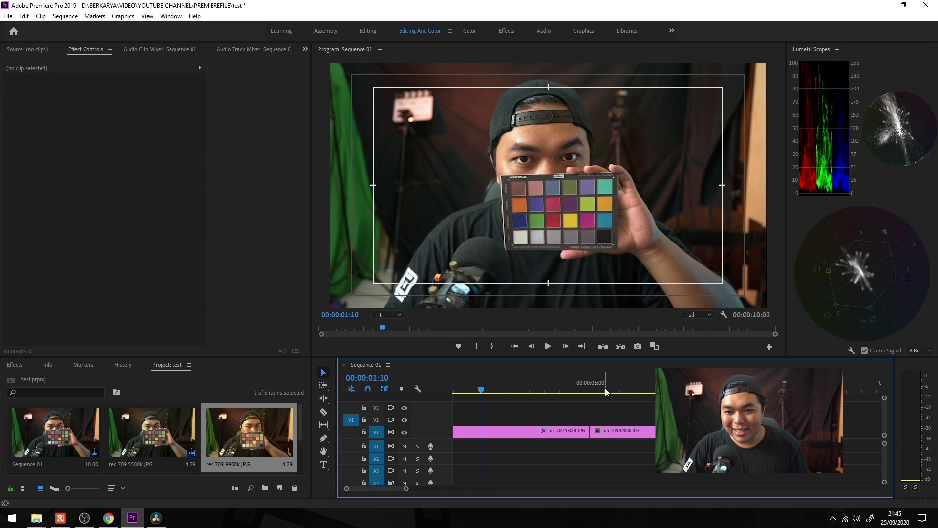
left_click(605, 390)
right_click(649, 433)
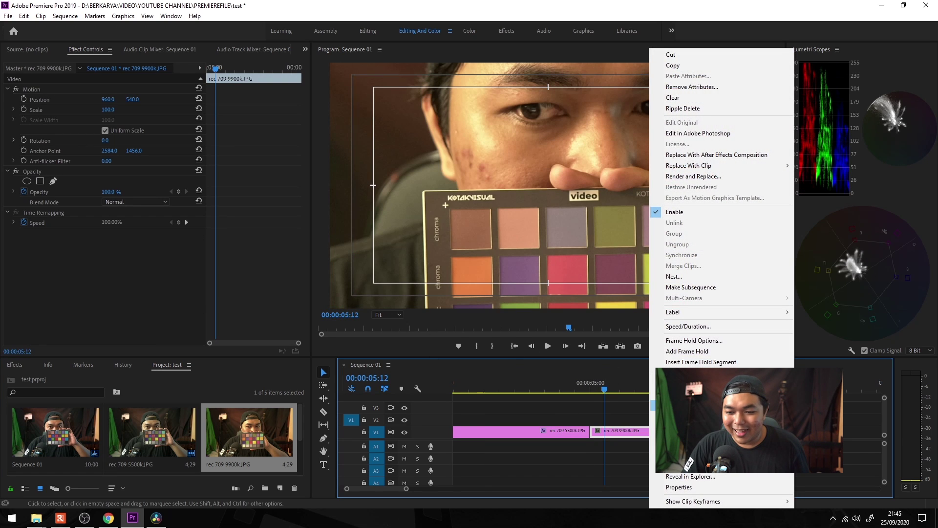
left_click(653, 395)
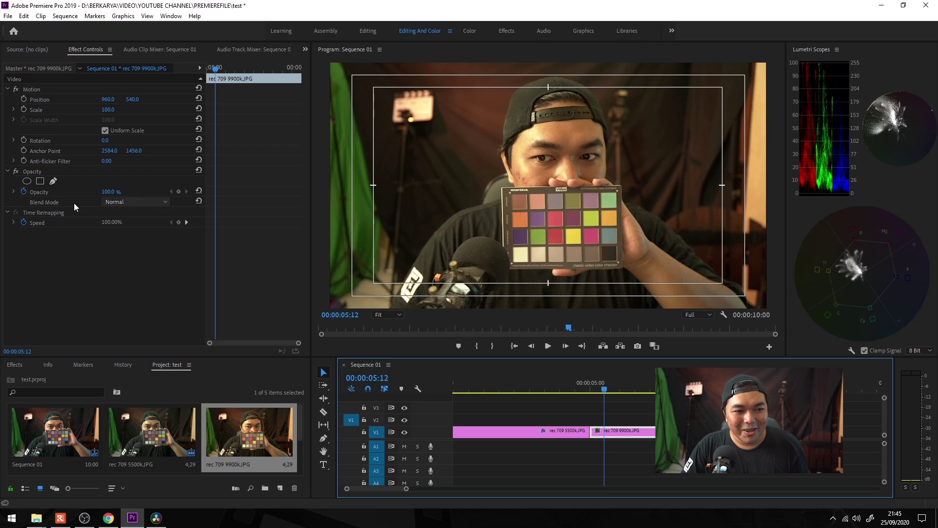
- Apply Lumetri Color to the 9900K clip and eyedropper the white chip, giving Temperature -55.6, Tint 16.8
left_click(14, 365)
left_click(55, 377)
type("lumetri")
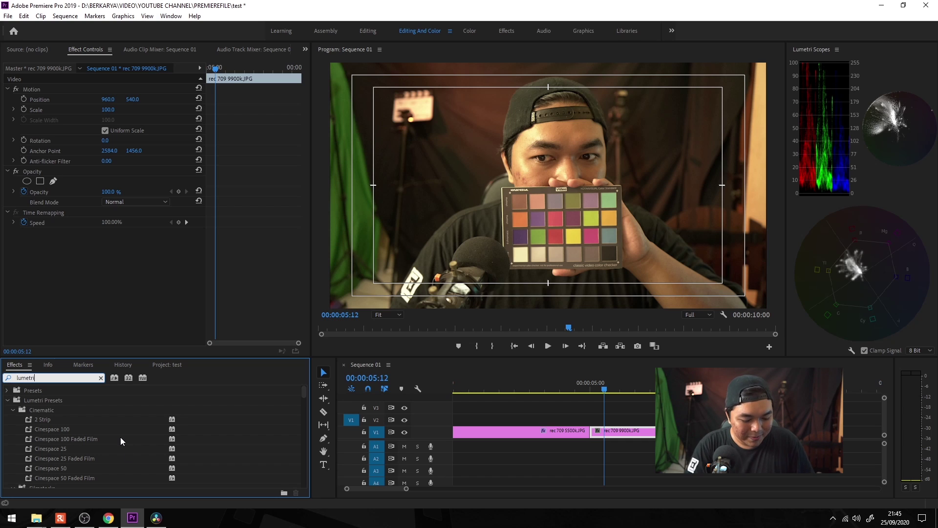
type(" color")
left_click_drag(109, 450, 635, 431)
left_click(14, 264)
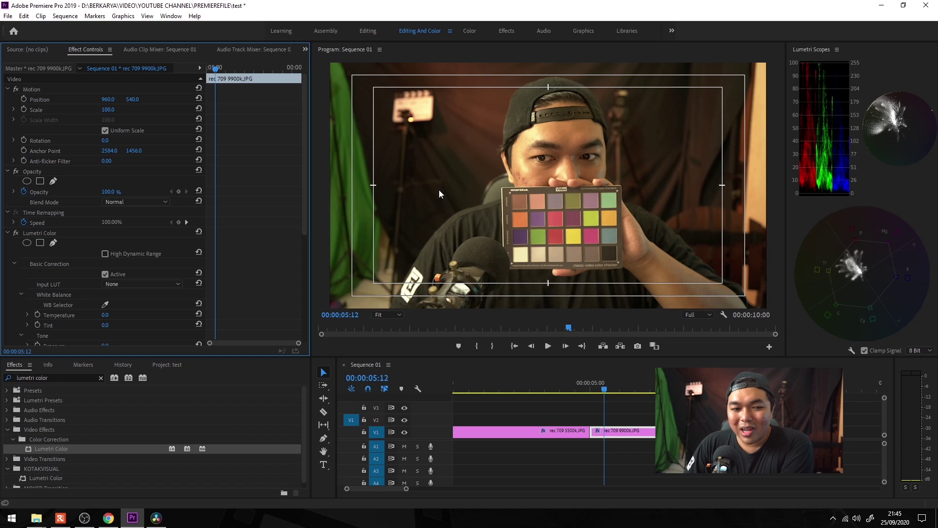
scroll(190, 220, "down", 3)
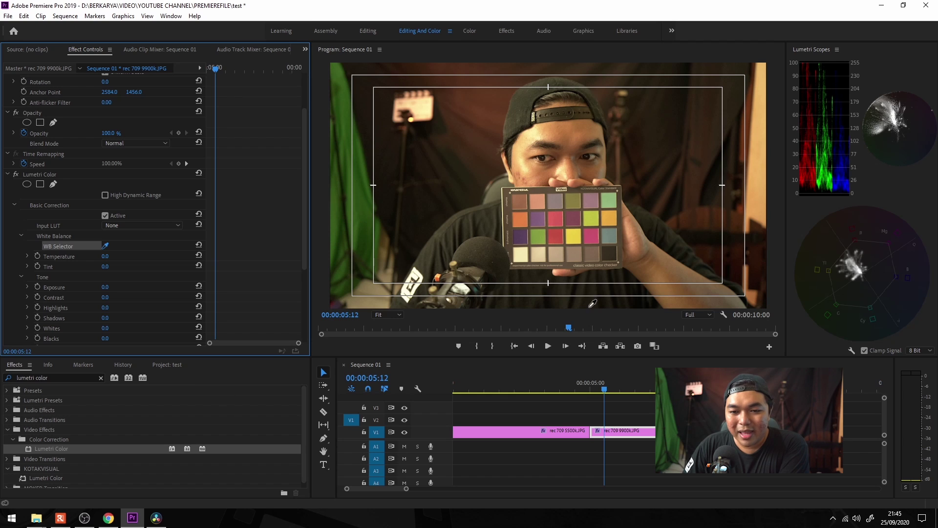
left_click(539, 254)
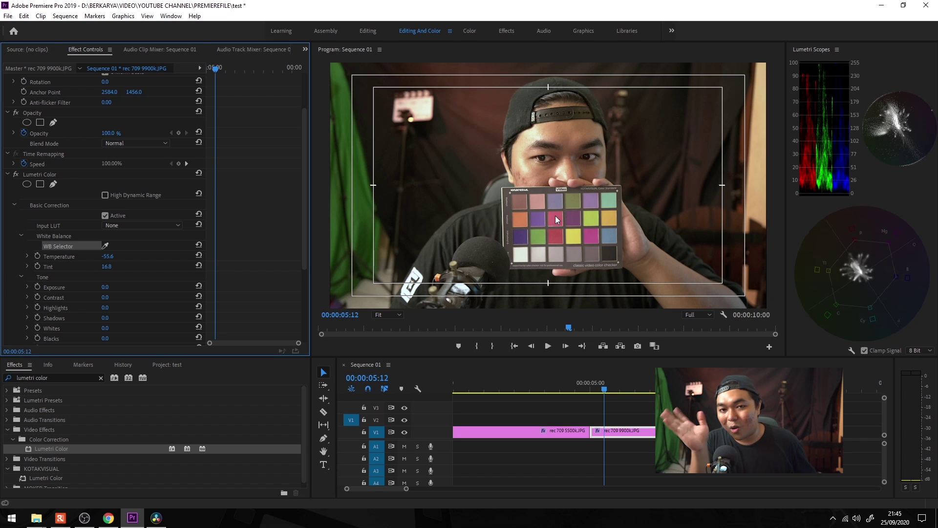
- Delete Lumetri Color from the 9900k clip and apply MBR Color Corrector III instead
left_click(54, 178)
key("Delete")
left_click(5, 379)
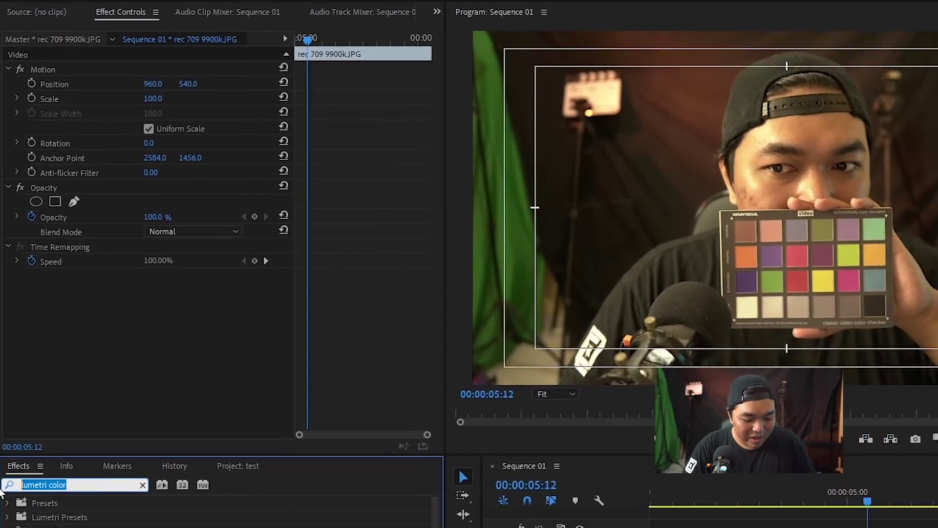
type("mbr")
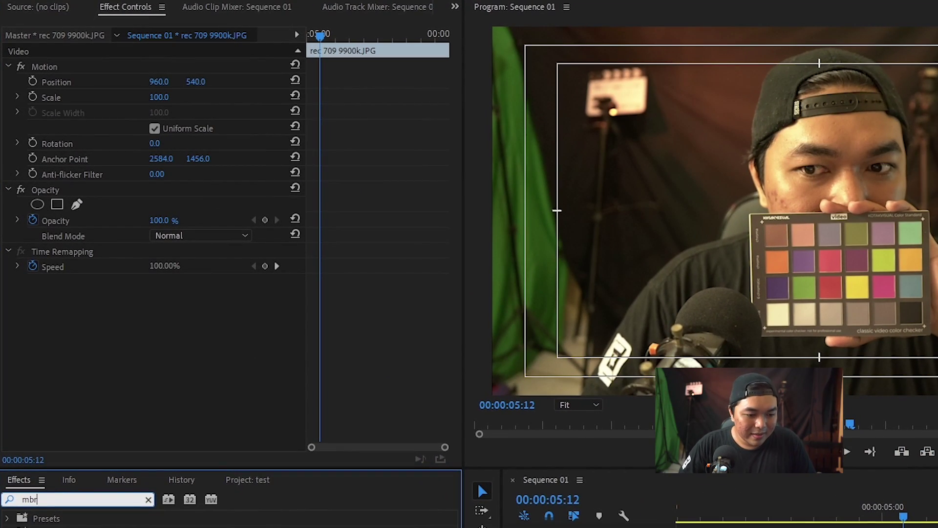
type(" colo")
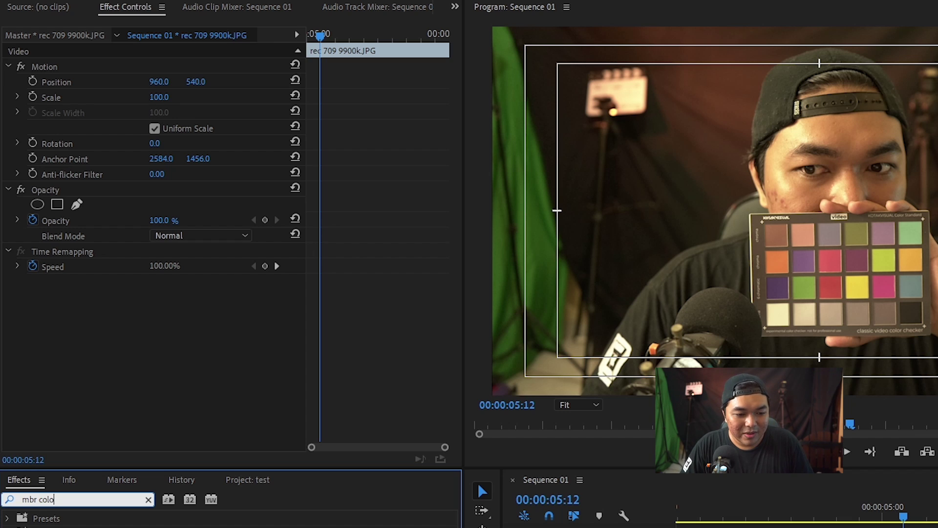
left_click_drag(58, 525, 127, 425)
scroll(400, 258, "down", 5)
scroll(400, 258, "down", 2)
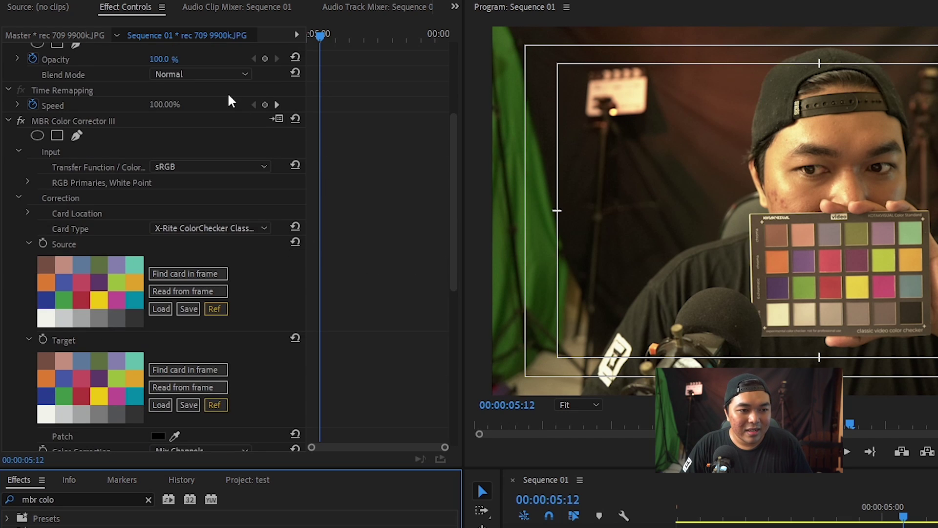
- Set the input to Rec. 709 with Full levels, keep the X-Rite chart type, and show the card outline
left_click(209, 165)
left_click(218, 210)
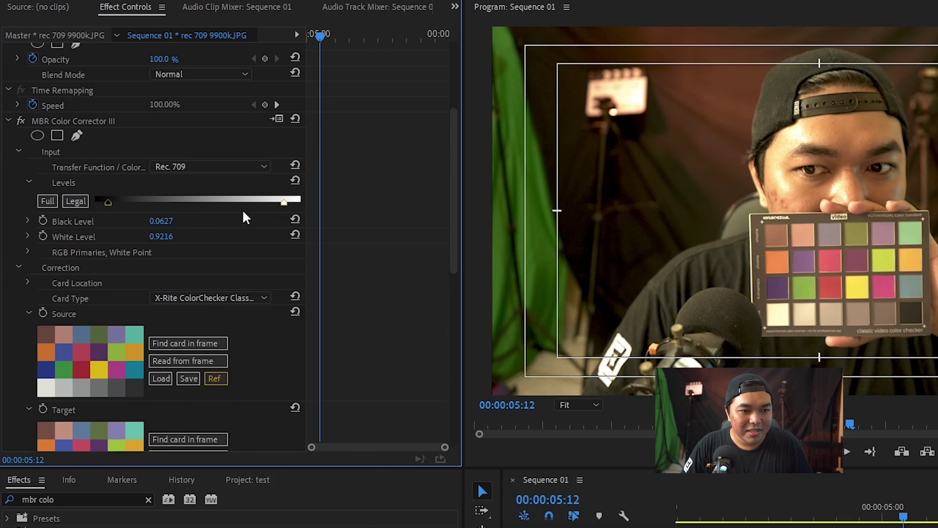
left_click(48, 200)
scroll(330, 250, "down", 3)
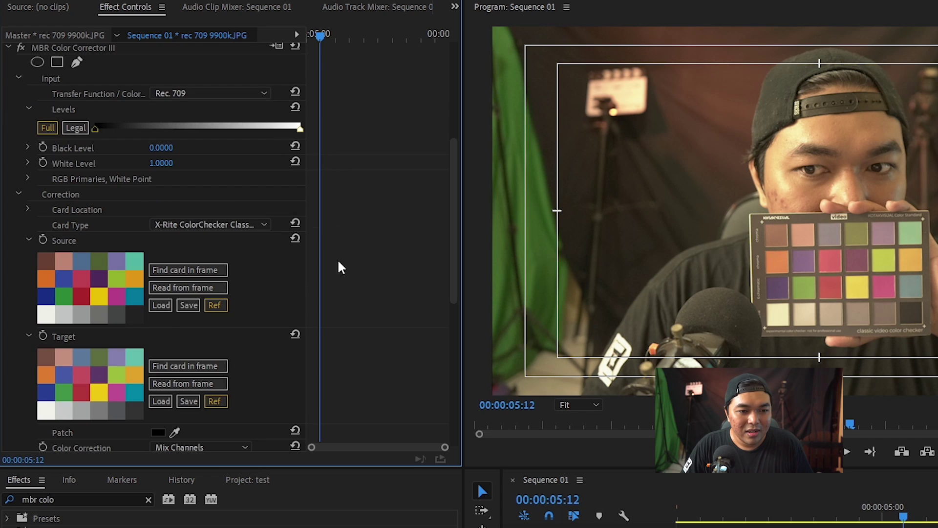
left_click(262, 222)
left_click(336, 287)
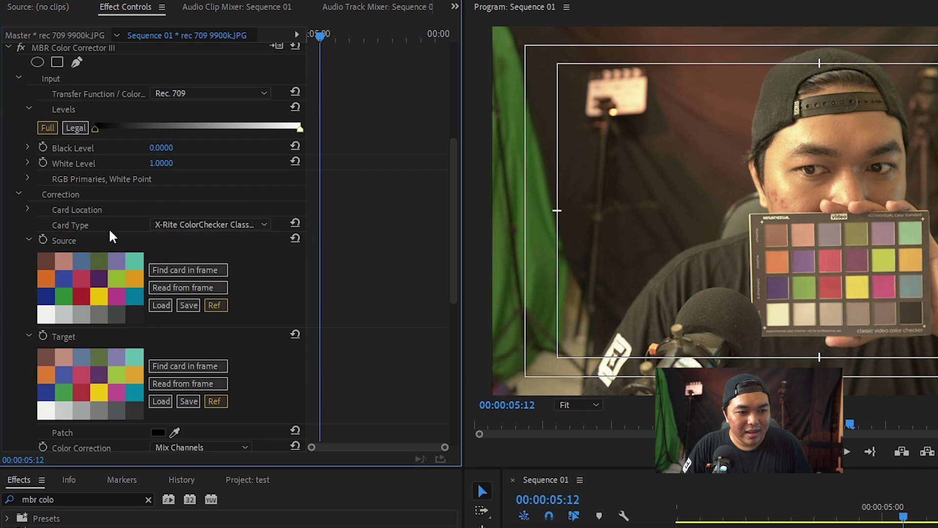
left_click(96, 222)
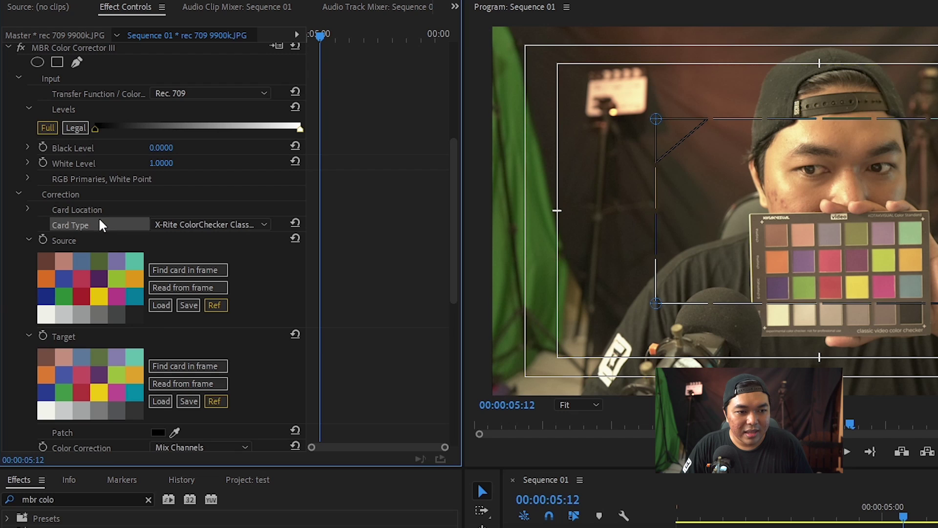
- Fit the four outline corners onto the chart and sample its colours from the frame
left_click_drag(655, 119, 763, 221)
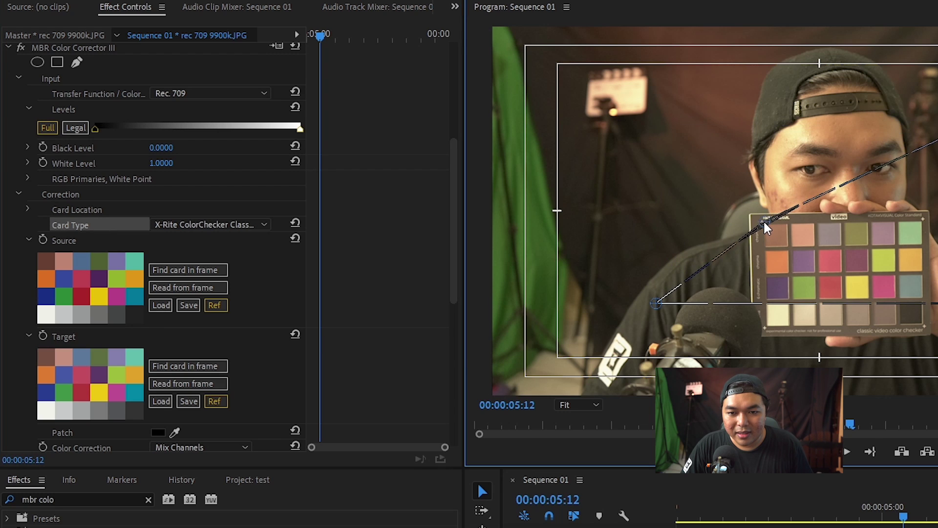
left_click_drag(663, 307, 765, 328)
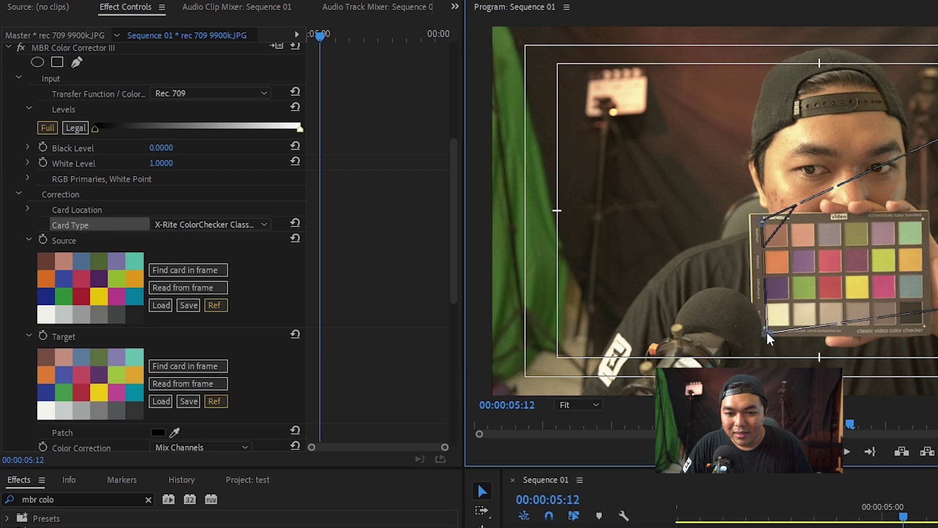
left_click_drag(936, 143, 925, 216)
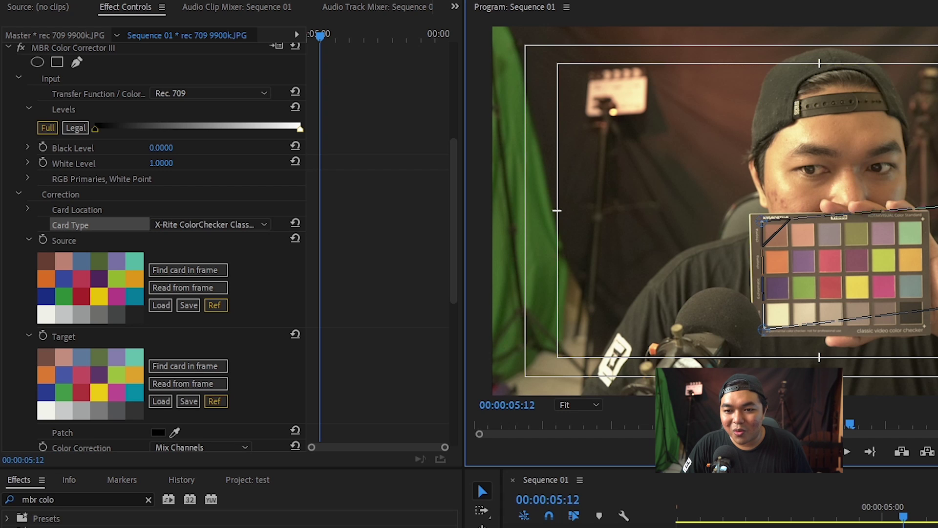
left_click_drag(937, 307, 926, 327)
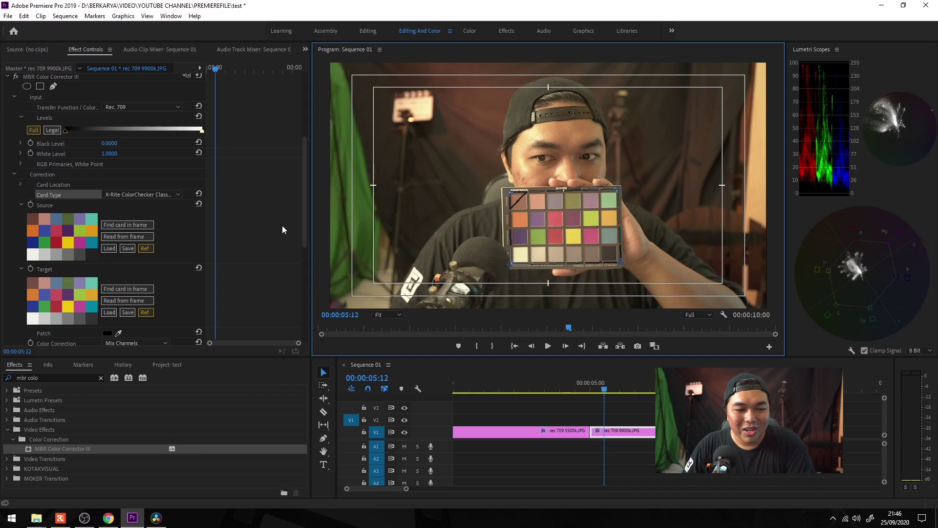
left_click(127, 227)
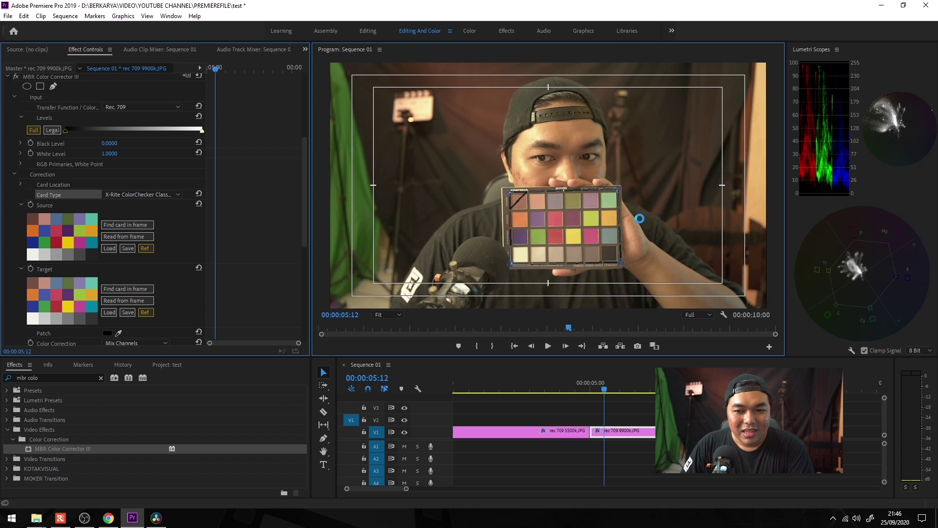
- Set the corrector's output transfer function to Rec. 709
scroll(263, 210, "down", 5)
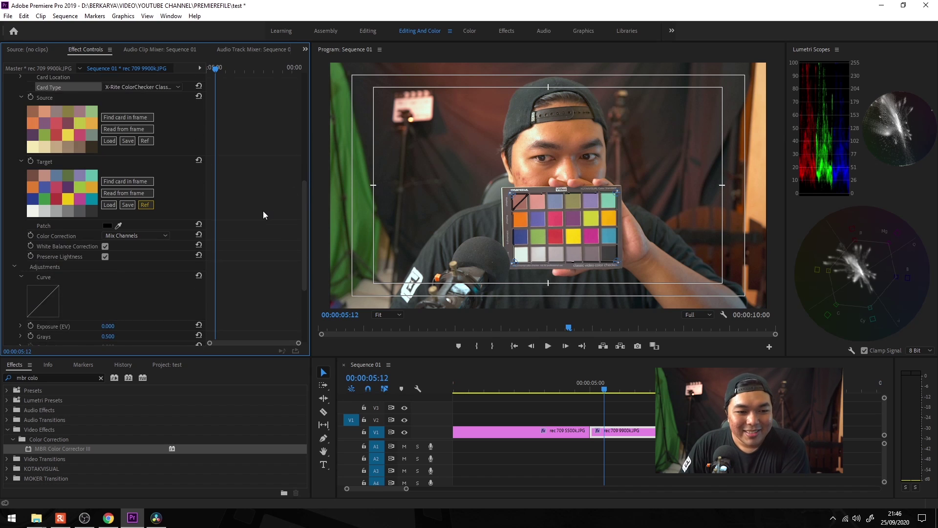
scroll(263, 210, "down", 3)
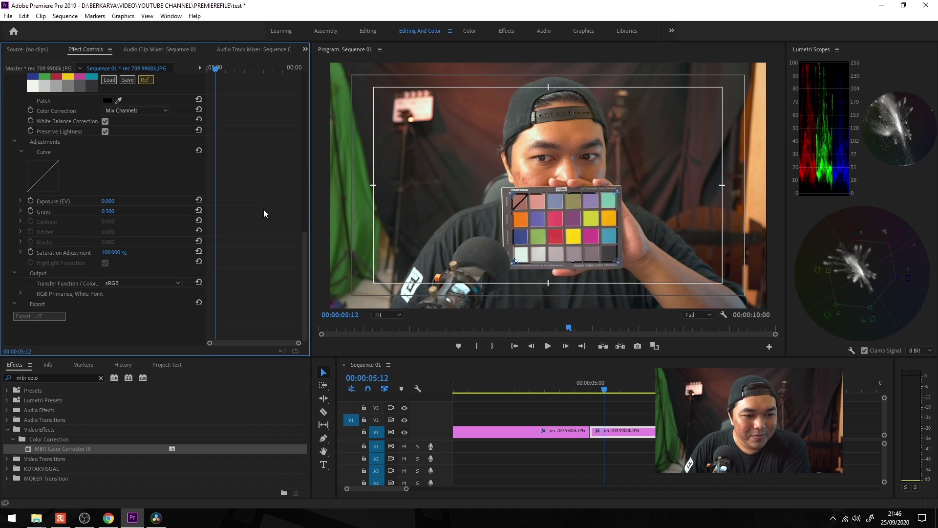
left_click(126, 283)
left_click(147, 16)
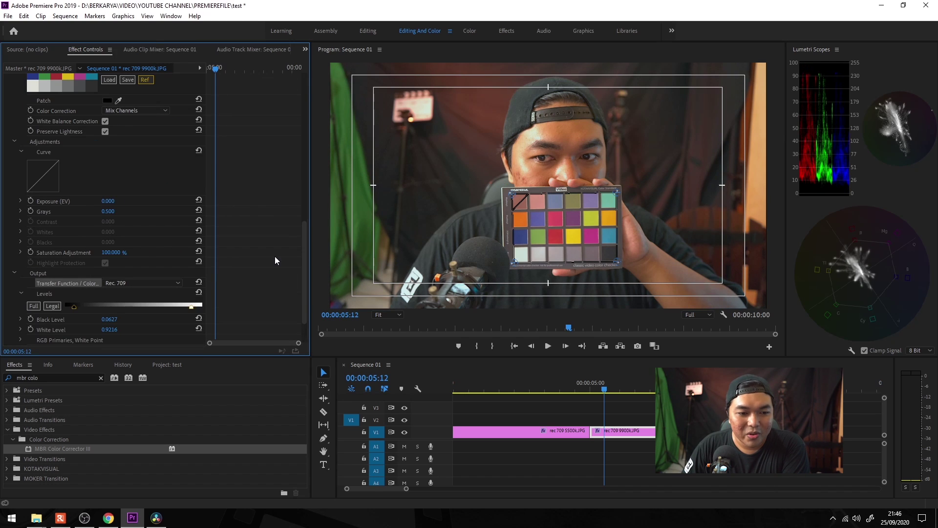
- Lower Saturation Adjustment from 80% to about 76%
scroll(259, 283, "up", 2)
scroll(235, 237, "up", 3)
scroll(237, 240, "up", 1)
scroll(245, 235, "down", 4)
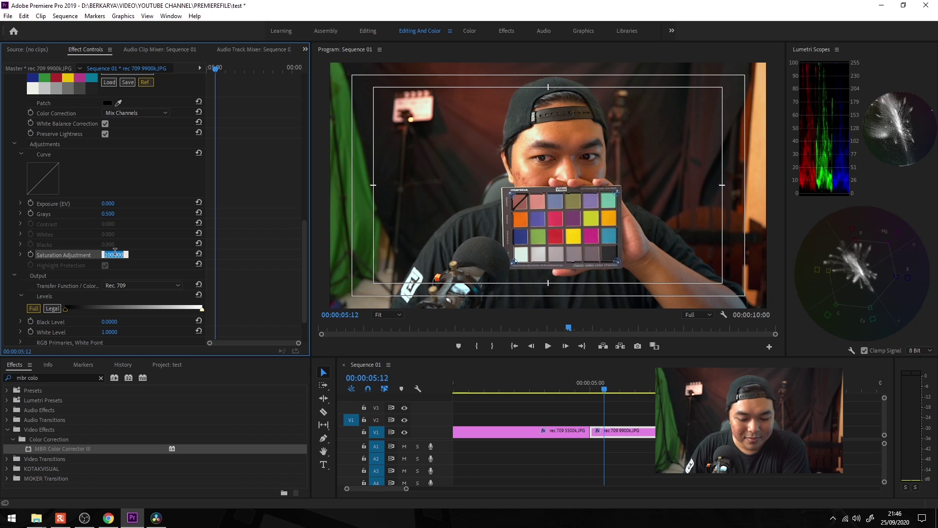
type("80")
key("Return")
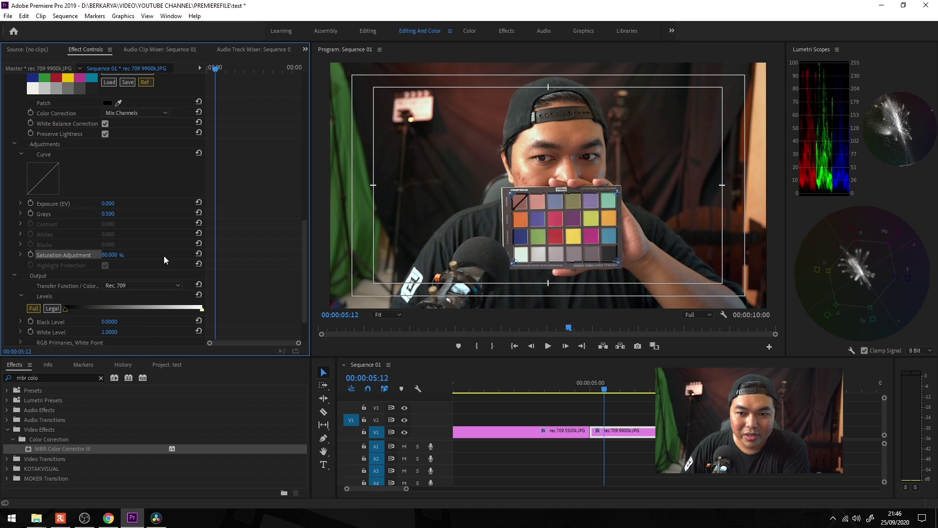
left_click_drag(118, 256, 112, 256)
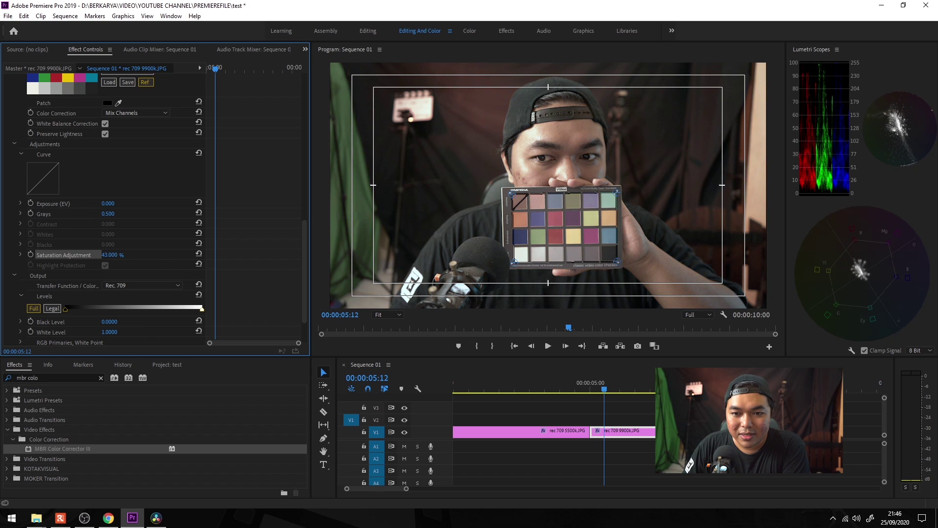
left_click_drag(110, 255, 115, 255)
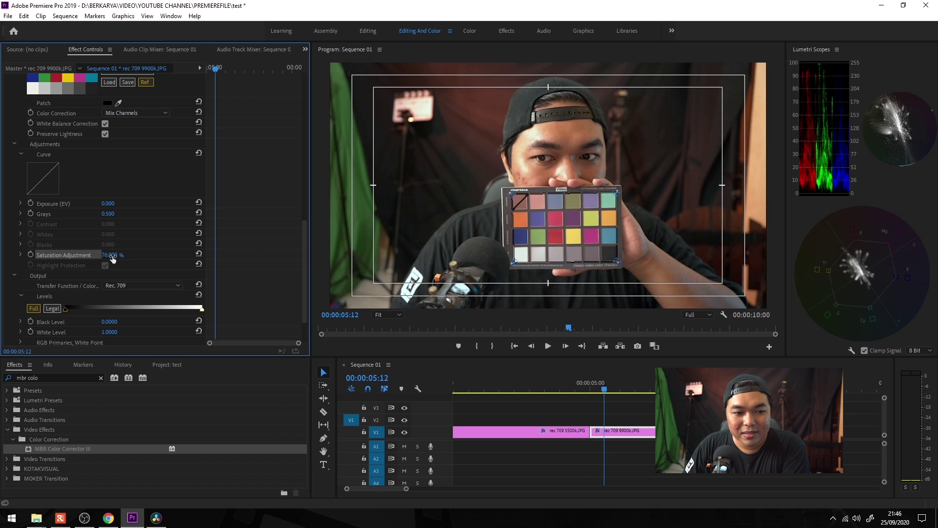
left_click_drag(112, 255, 619, 357)
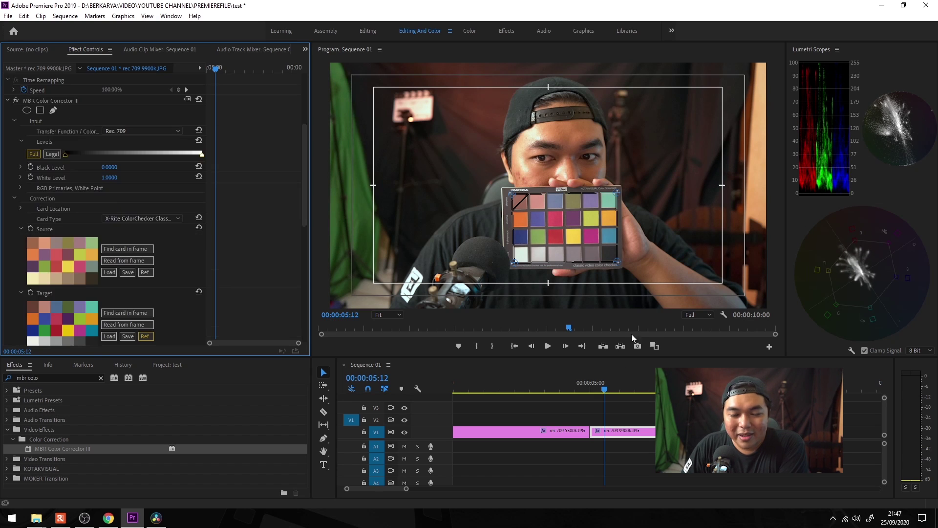
scroll(217, 230, "up", 2)
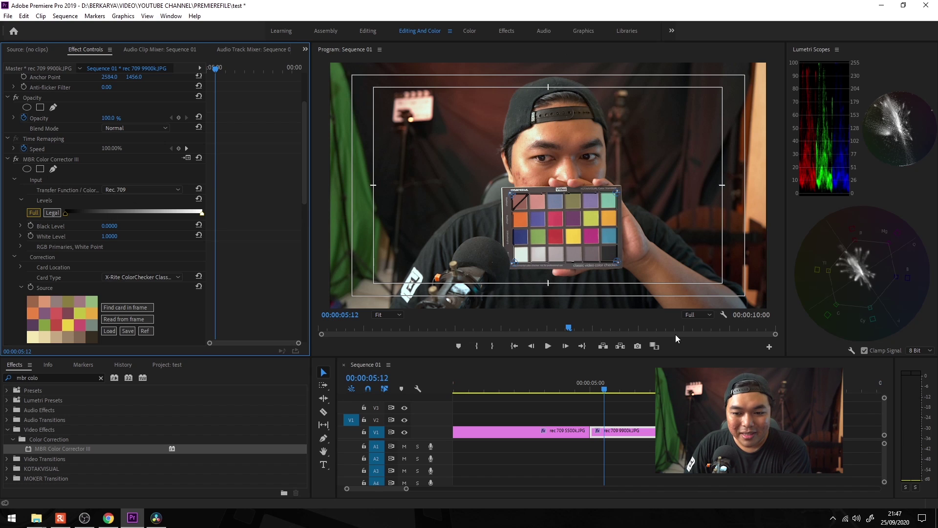
- Check the Rec. 709 primaries (red 0.64/0.33, green 0.30/0.60, blue 0.15/0.06), then collapse the corrector
scroll(250, 235, "down", 2)
scroll(239, 224, "down", 5)
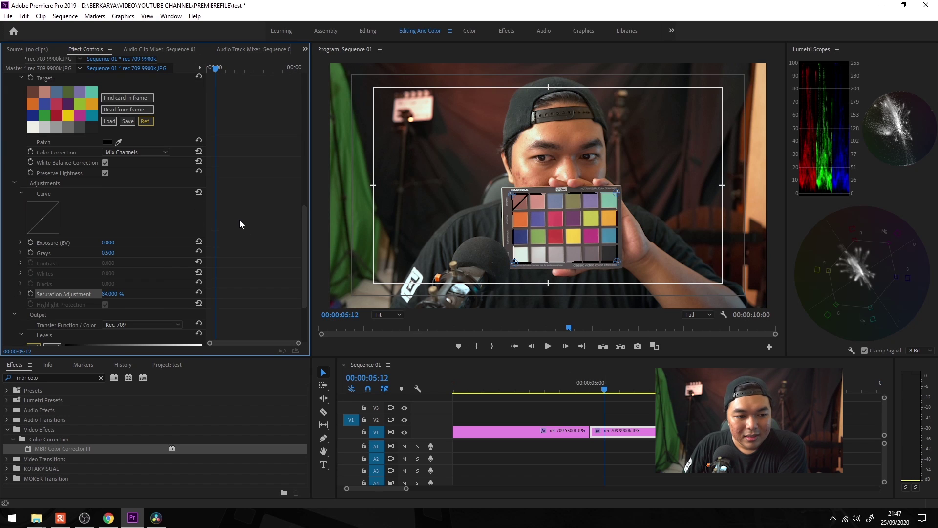
scroll(166, 200, "up", 3)
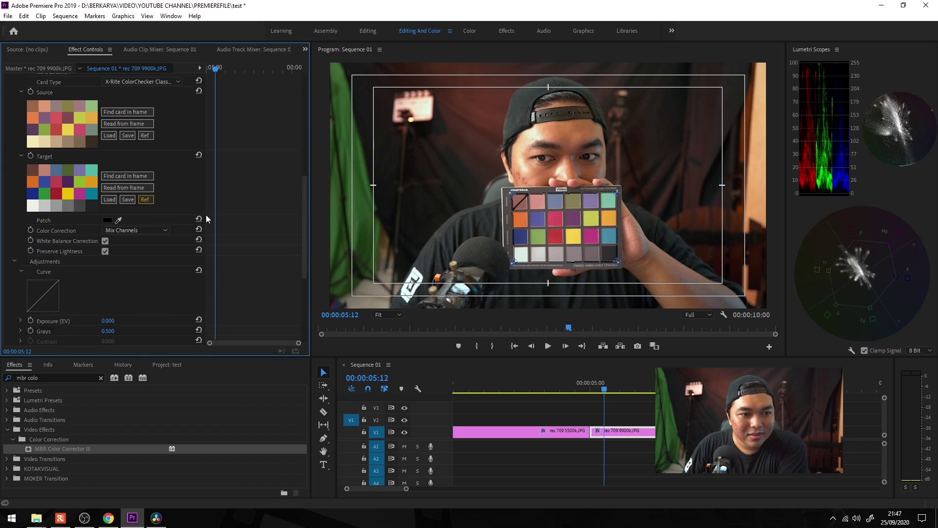
scroll(206, 216, "up", 2)
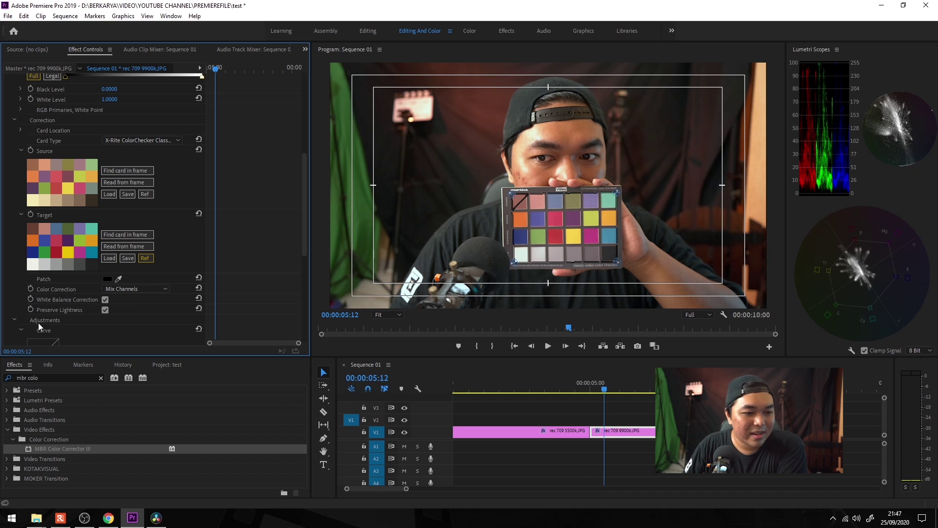
scroll(248, 290, "up", 2)
scroll(249, 278, "up", 2)
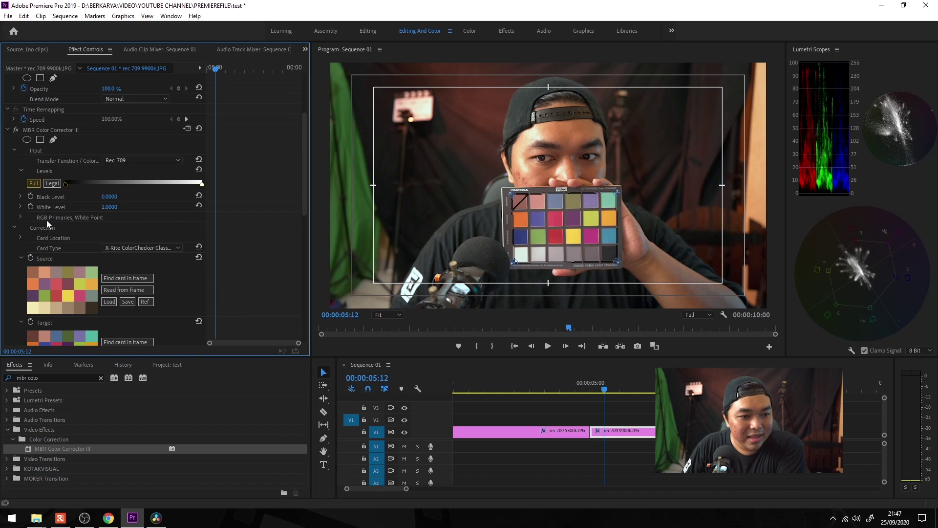
left_click(25, 218)
scroll(274, 267, "down", 3)
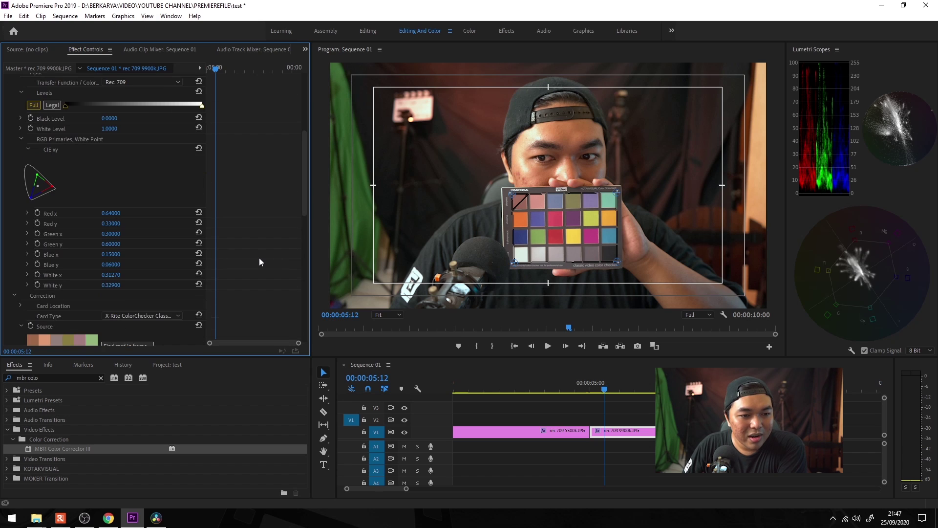
scroll(259, 236, "down", 2)
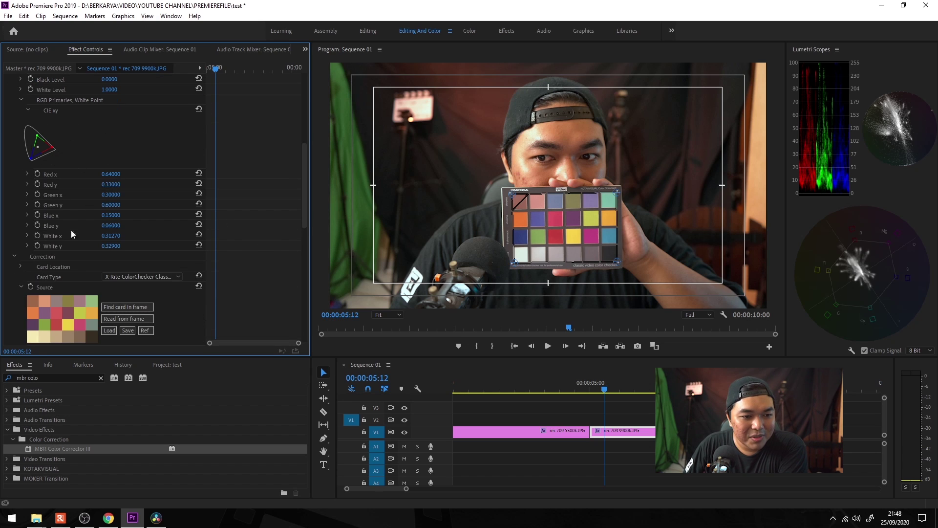
left_click(9, 142)
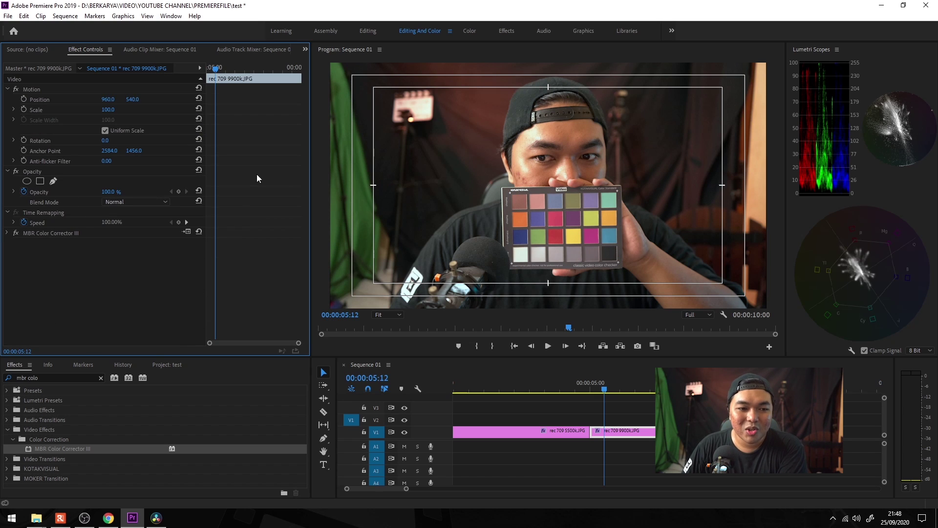
- Apply Lumetri Color to the rec 709 9900k clip
left_click(63, 381)
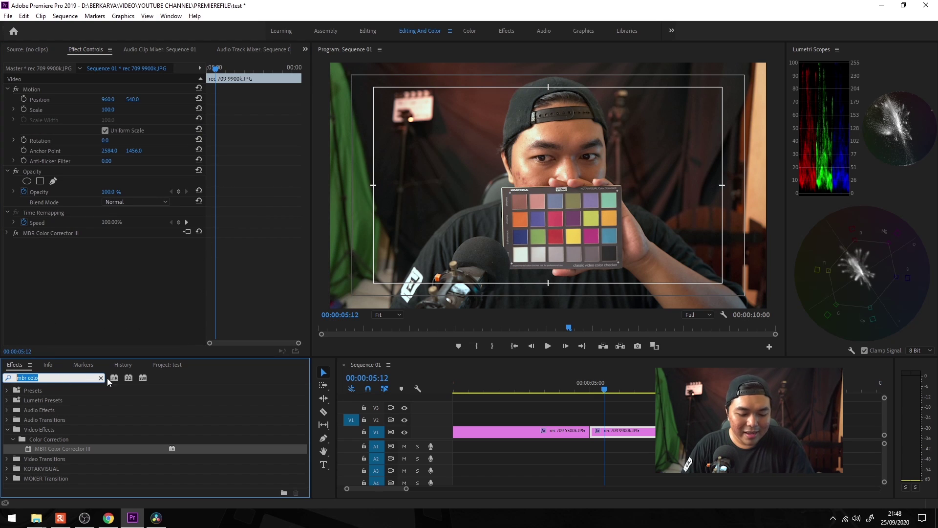
key("BackSpace")
left_click(6, 450)
scroll(73, 464, "down", 3)
left_click_drag(46, 448, 621, 431)
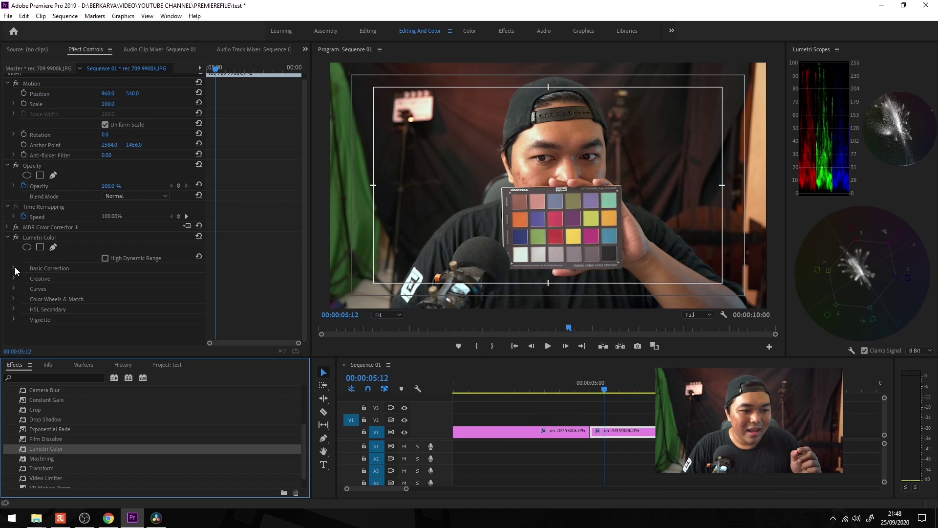
- White-balance from the chart's grey patch, giving Temperature 0.8 and Tint 3.5
left_click(13, 267)
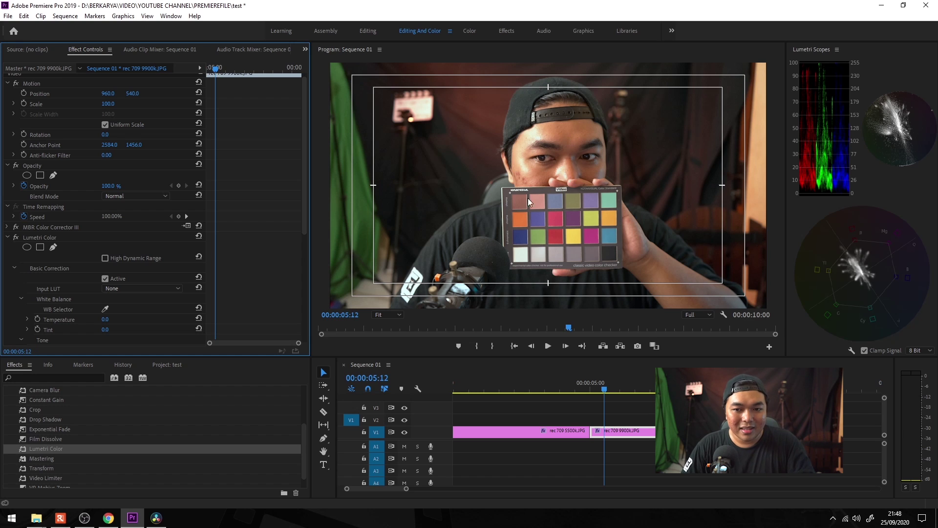
scroll(231, 270, "down", 3)
left_click(105, 260)
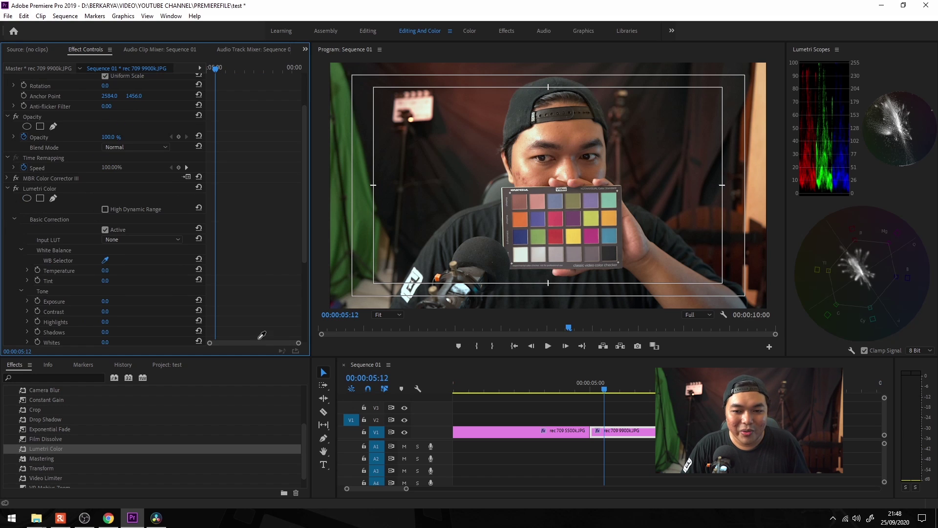
left_click(541, 252)
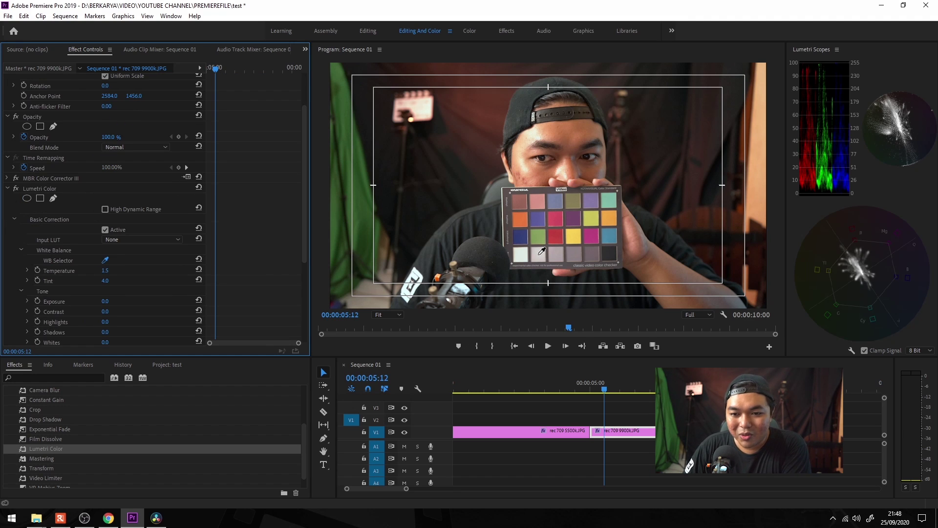
scroll(250, 242, "down", 2)
scroll(249, 230, "down", 2)
scroll(249, 223, "down", 2)
scroll(245, 247, "down", 2)
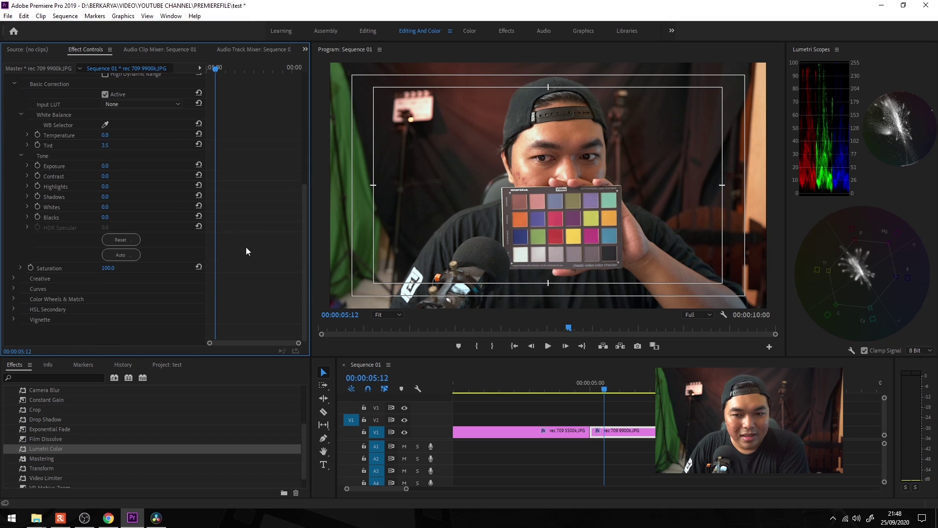
scroll(216, 276, "up", 4)
scroll(216, 277, "up", 1)
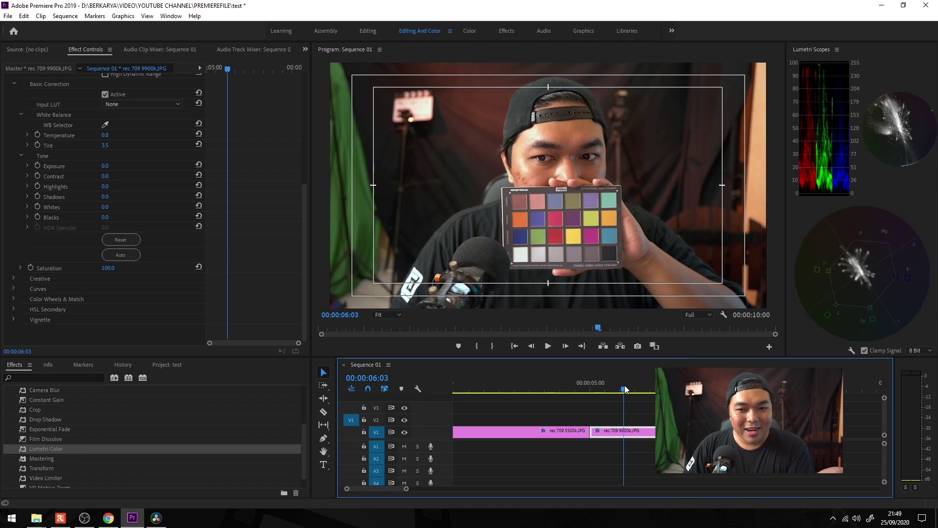
left_click_drag(623, 391, 605, 394)
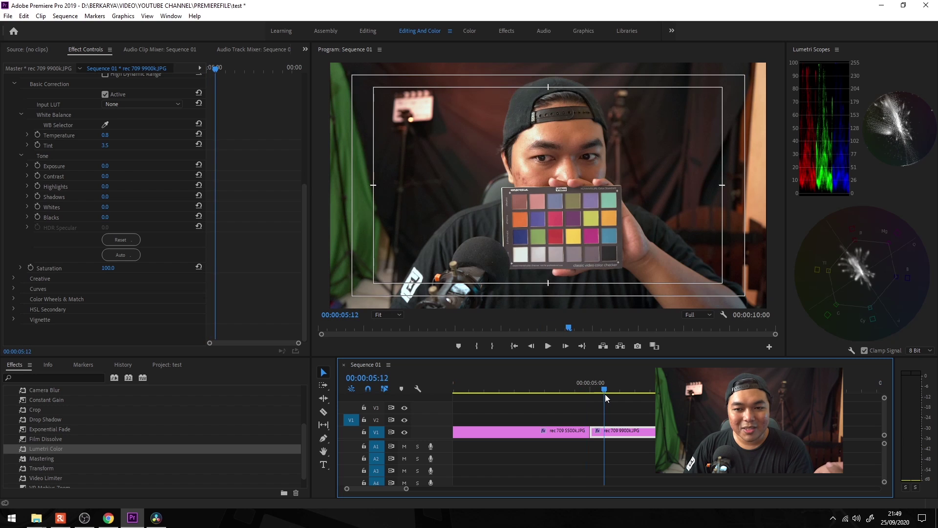
left_click_drag(605, 394, 607, 402)
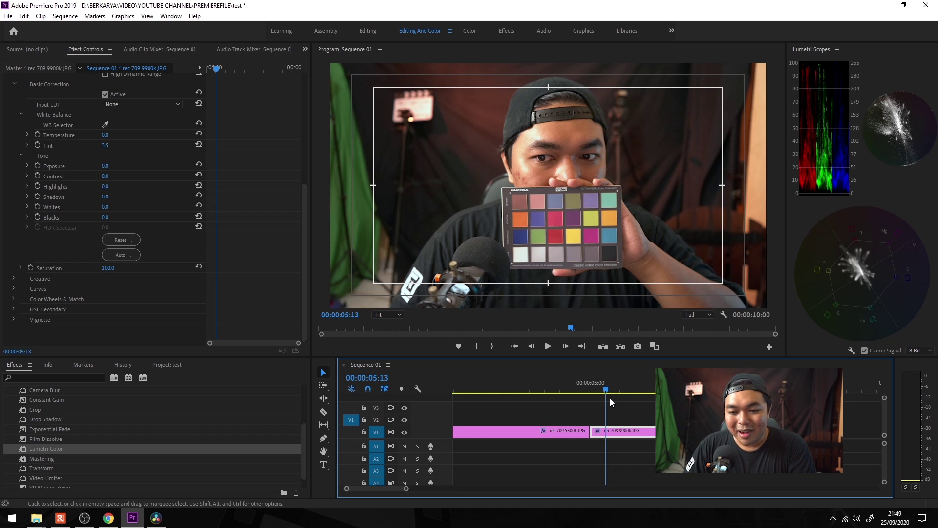
left_click(552, 391)
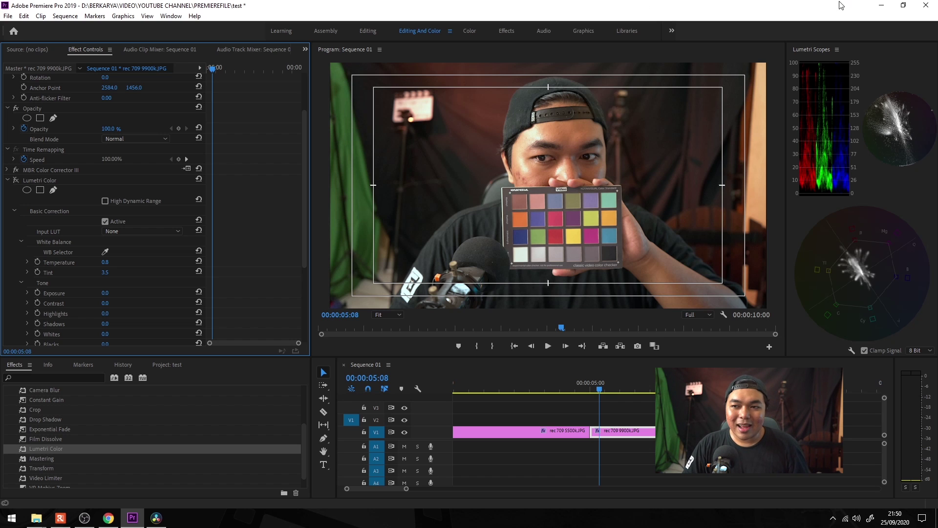
- Minimize Premiere Pro and launch DaVinci Resolve from the desktop
left_click(873, 8)
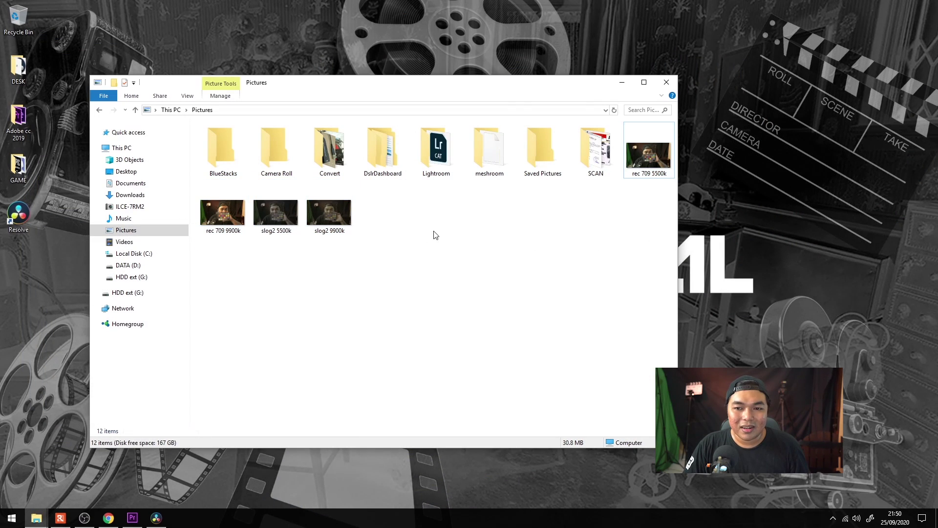
left_click(622, 82)
double_click(18, 215)
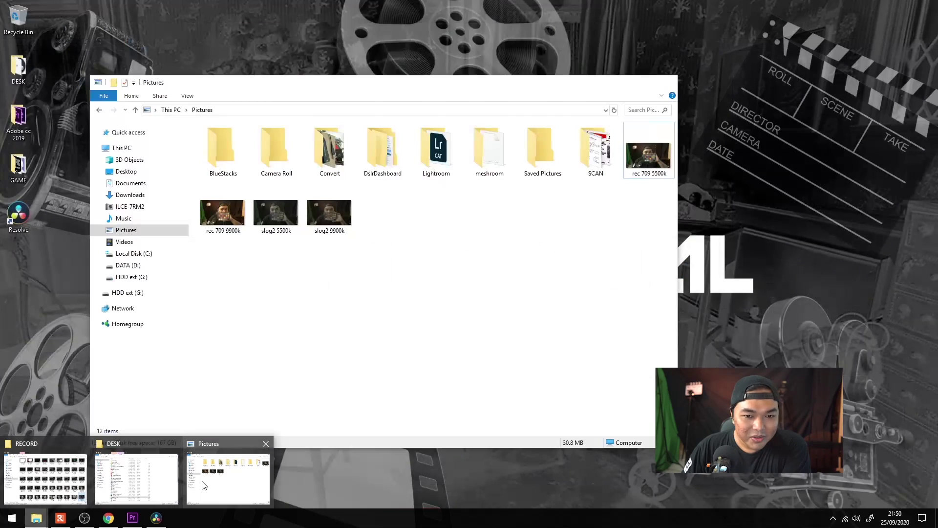
- Import the rec 709 5500k photo, place it on a new timeline, and open the Color page
left_click(230, 489)
left_click_drag(546, 95, 608, 120)
left_click_drag(710, 176, 127, 98)
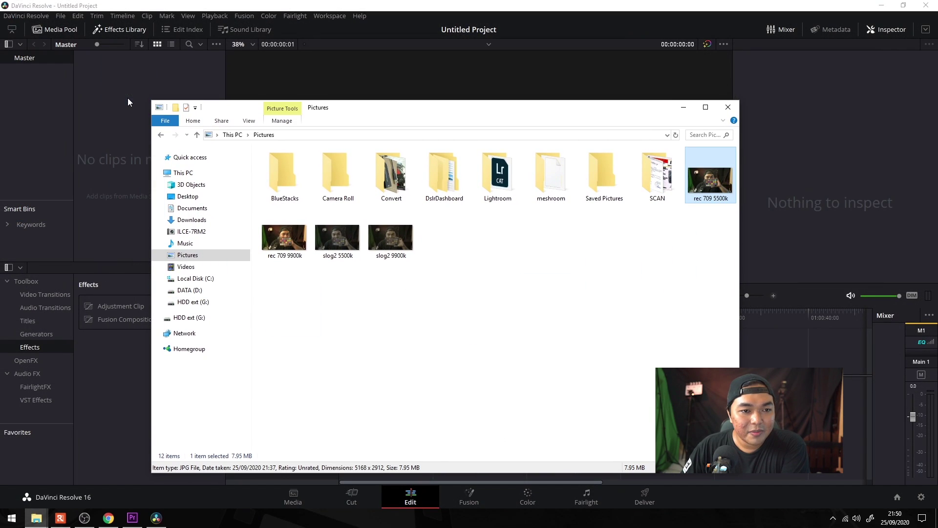
left_click(136, 140)
mouse_move(117, 72)
left_mouse_down()
mouse_move(351, 368)
mouse_move(350, 391)
left_mouse_up()
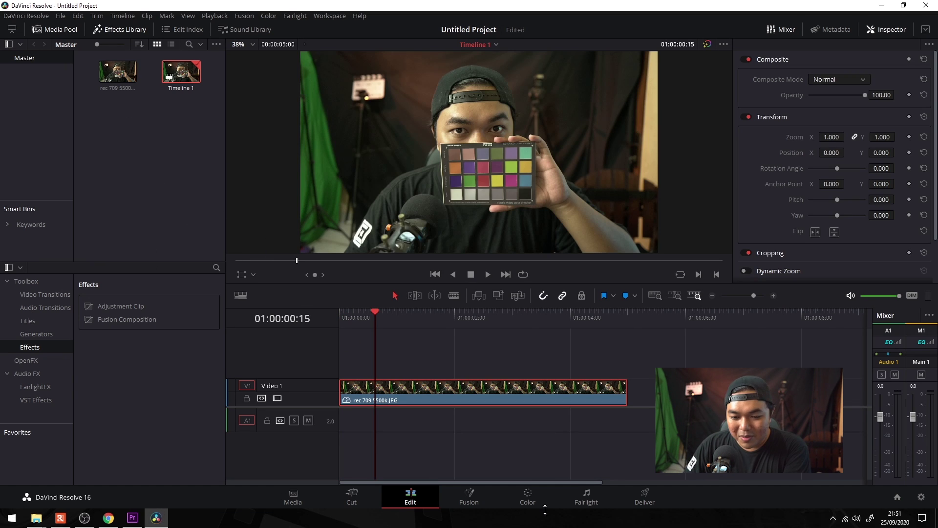
left_click(542, 493)
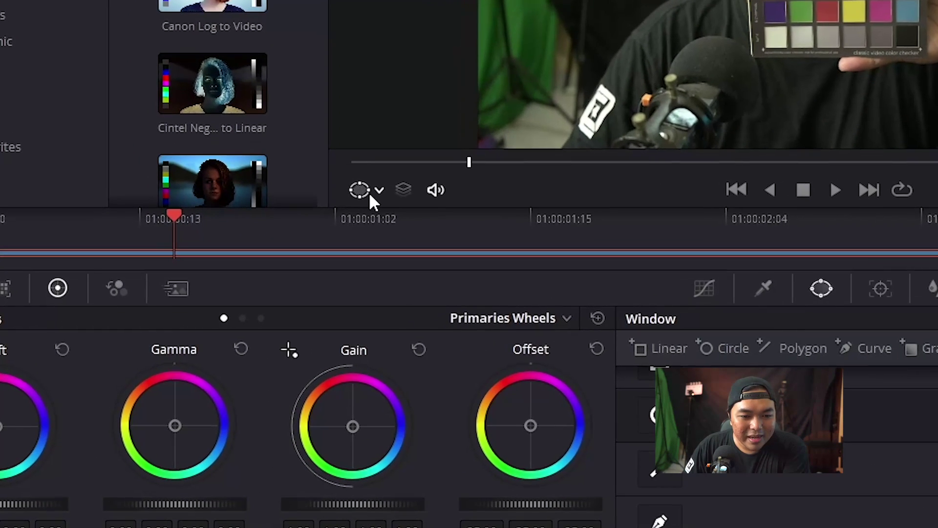
- Overlay the Color Chart grid and fit its four corners onto the checker card
left_click(230, 279)
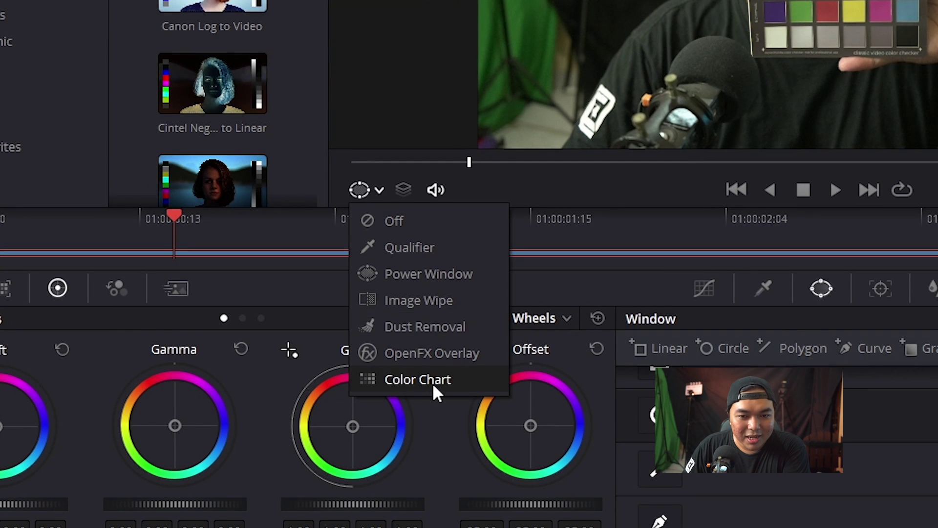
left_click(433, 382)
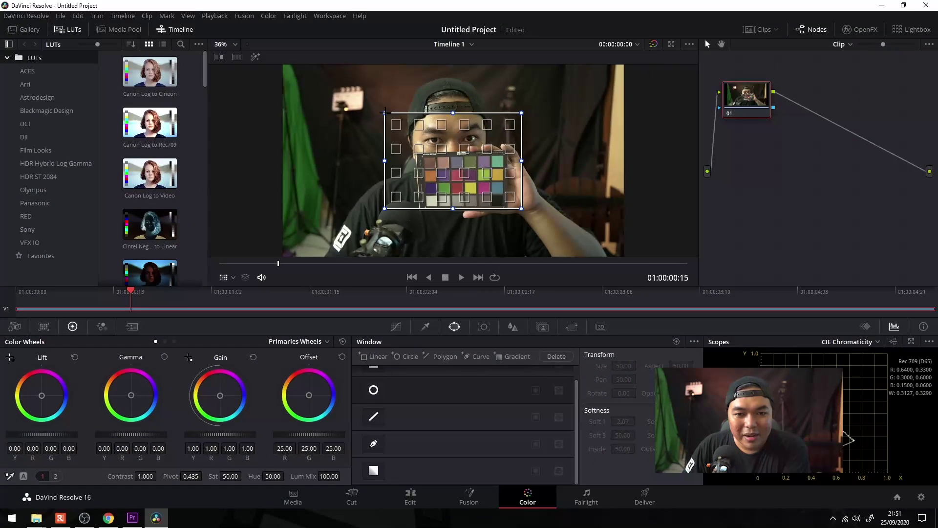
left_click_drag(388, 113, 424, 156)
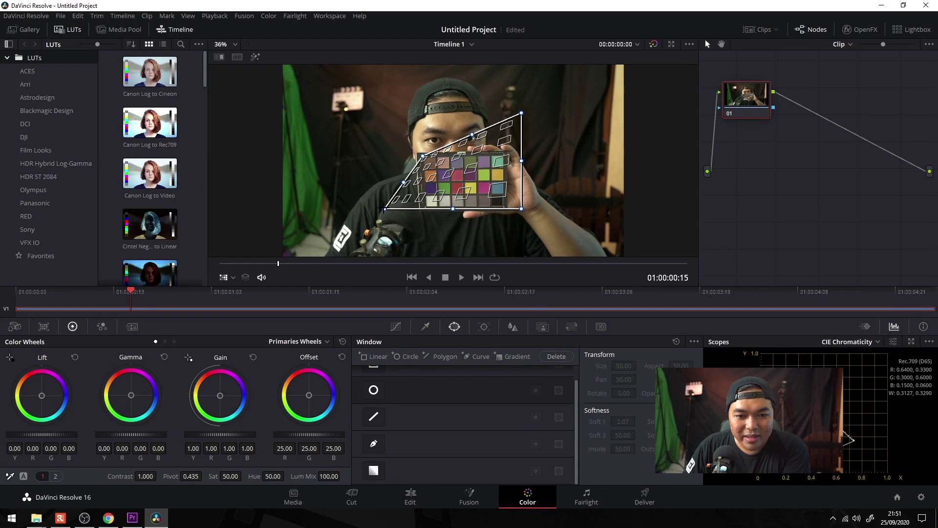
left_click_drag(384, 209, 423, 209)
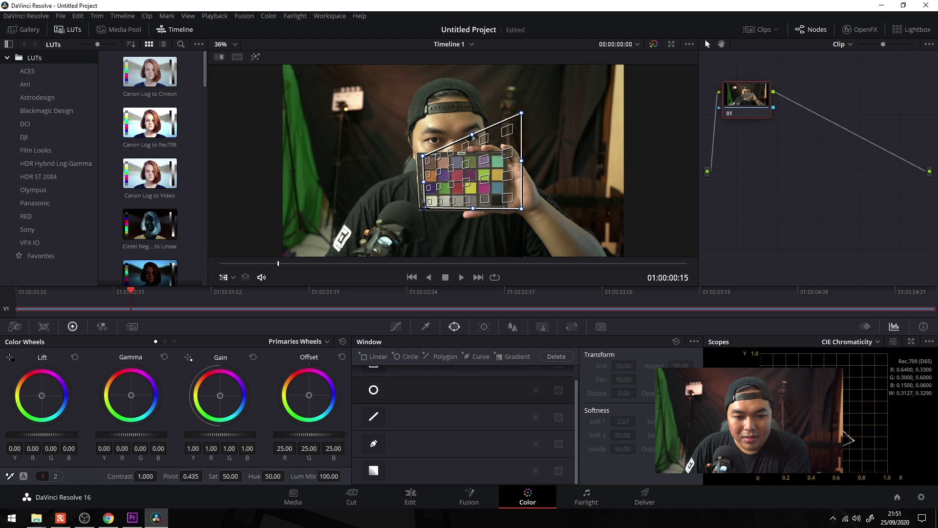
left_click_drag(521, 113, 506, 155)
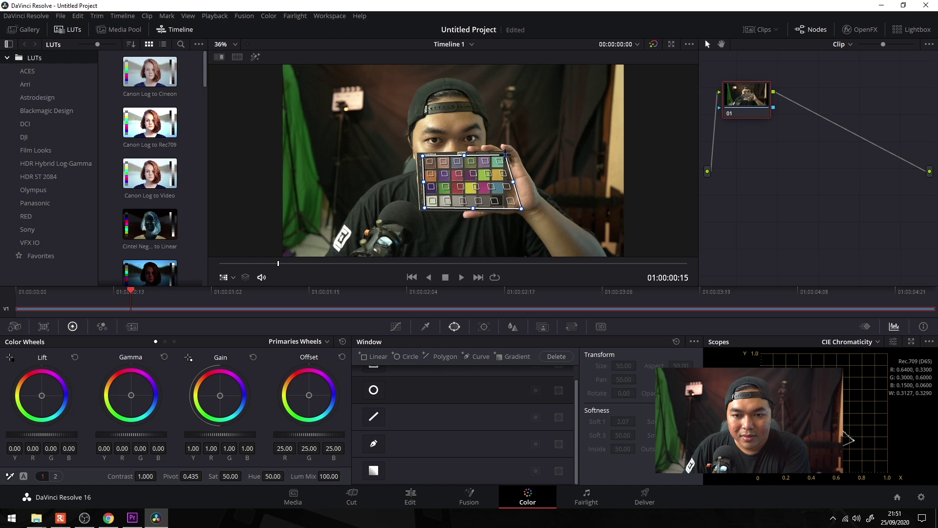
left_click_drag(521, 209, 506, 207)
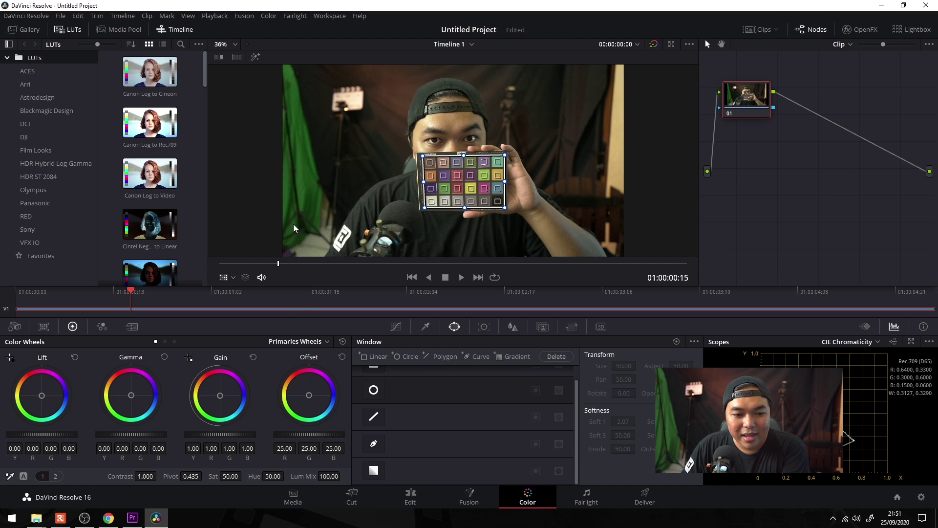
left_click(39, 329)
left_click(266, 342)
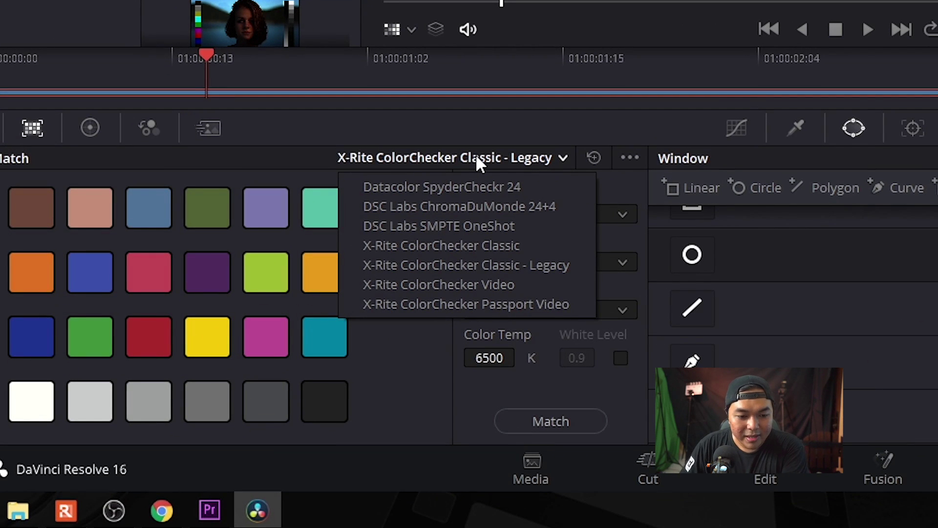
- Choose the X-Rite ColorChecker Classic chart with Rec.709 source and target gamma
left_click(509, 244)
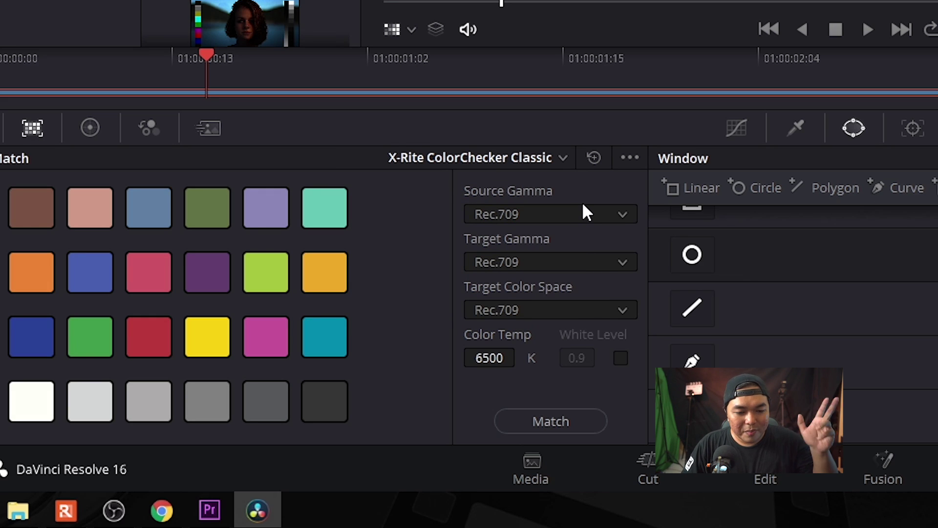
left_click(554, 216)
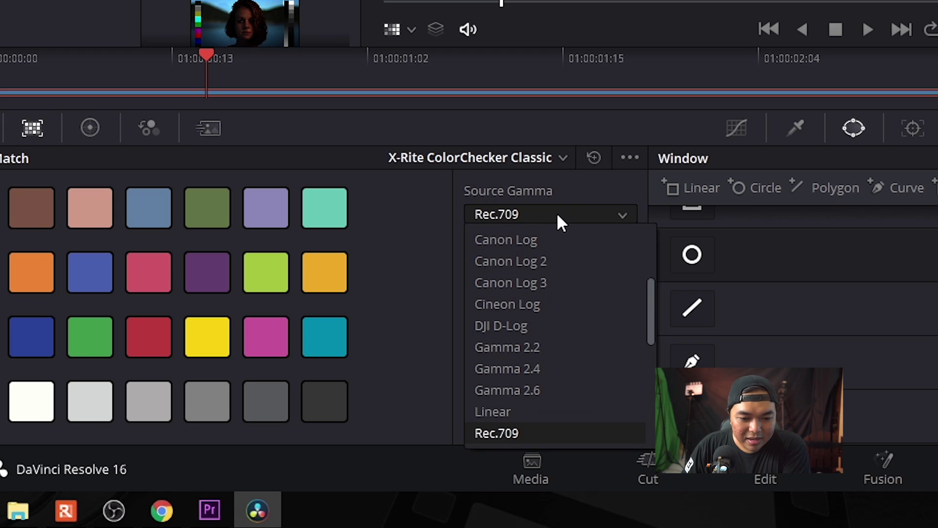
left_click(549, 425)
left_click(550, 262)
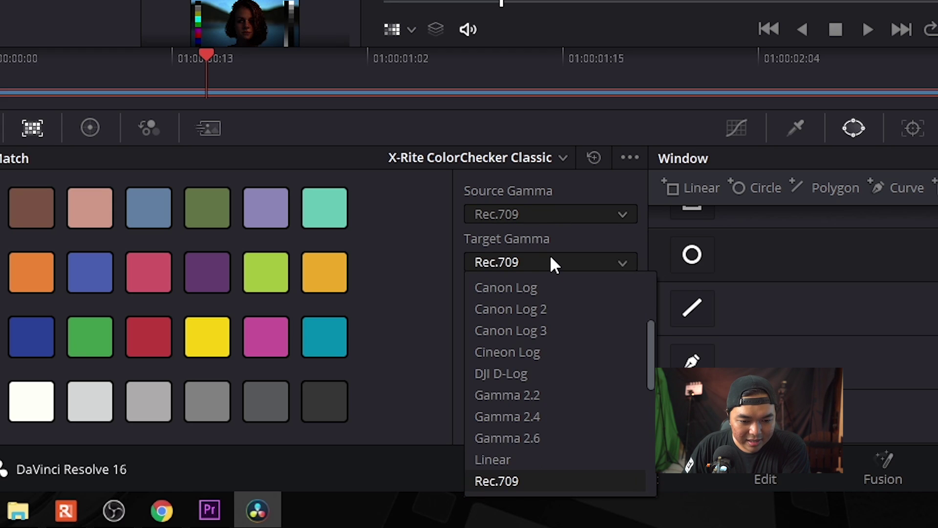
left_click(557, 478)
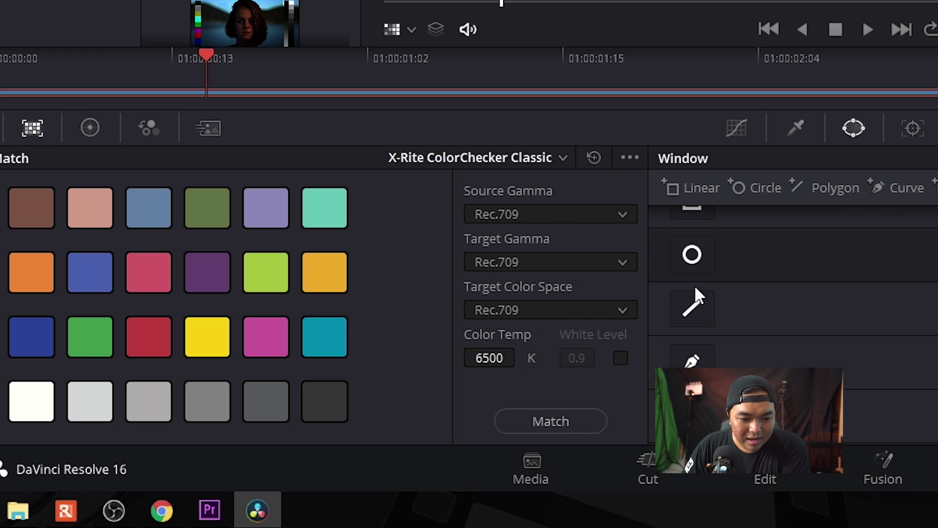
- Lower Color Temp from 6500 K to 5900 K and run the match
left_click(488, 359)
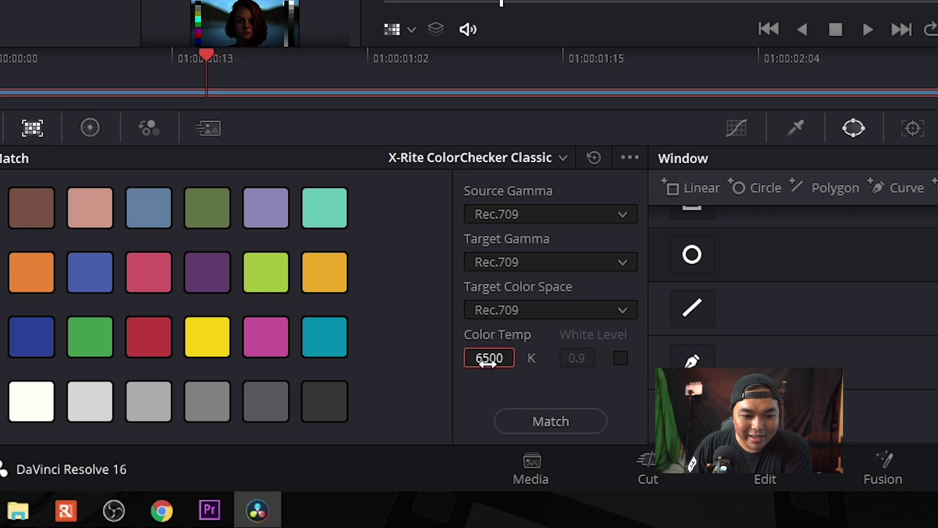
type("5900")
key("Return")
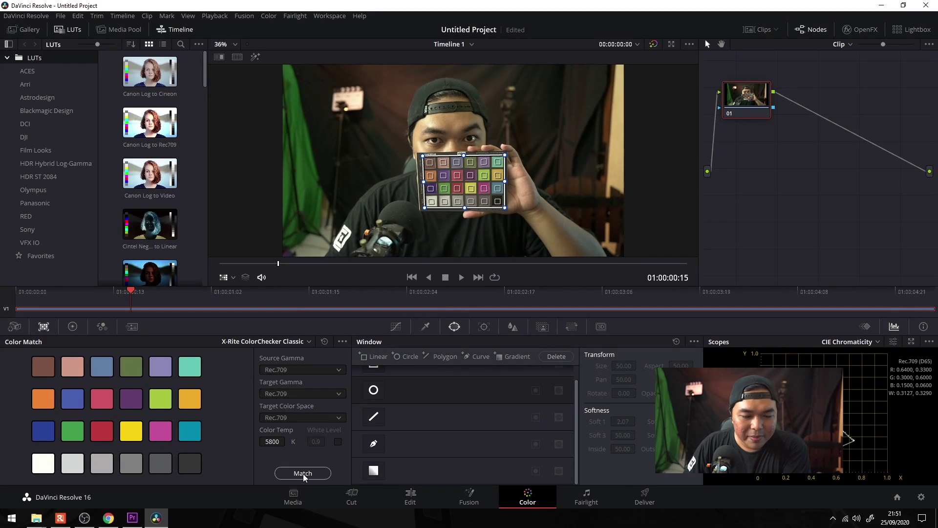
left_click(303, 474)
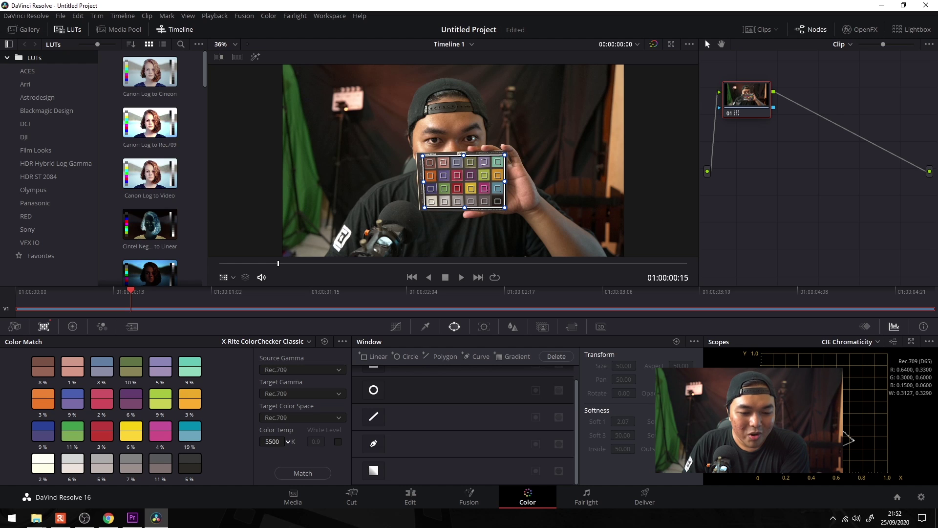
- Rematch at 5500 K, then select the rec 709 9900k photo on the Edit page
left_click(303, 474)
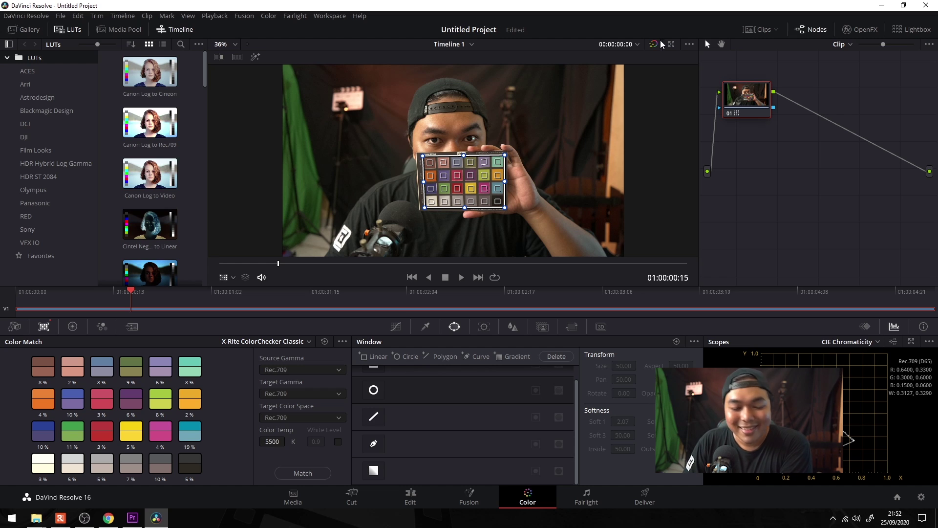
key("shift+4")
left_click(112, 104)
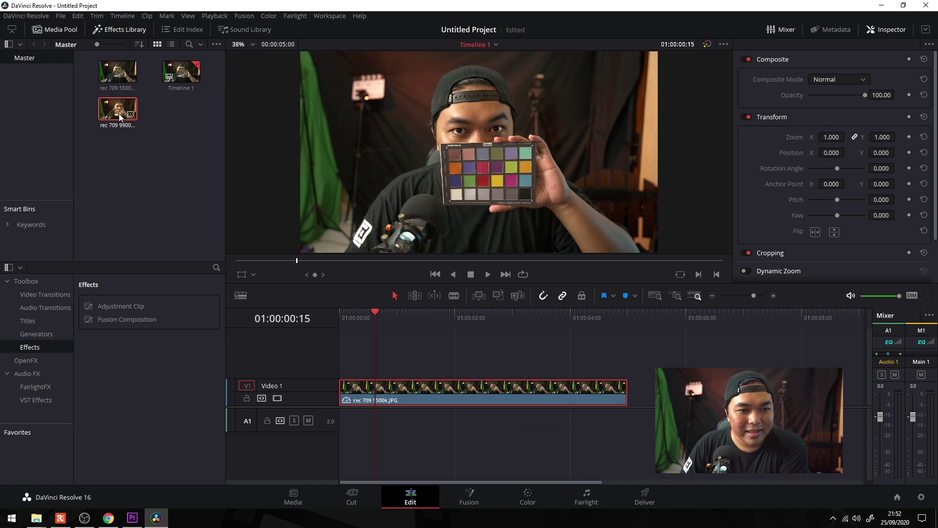
- Add the rec 709 9900k photo to the timeline and pick the non-legacy X-Rite ColorChecker Classic chart
left_click_drag(120, 117, 672, 270)
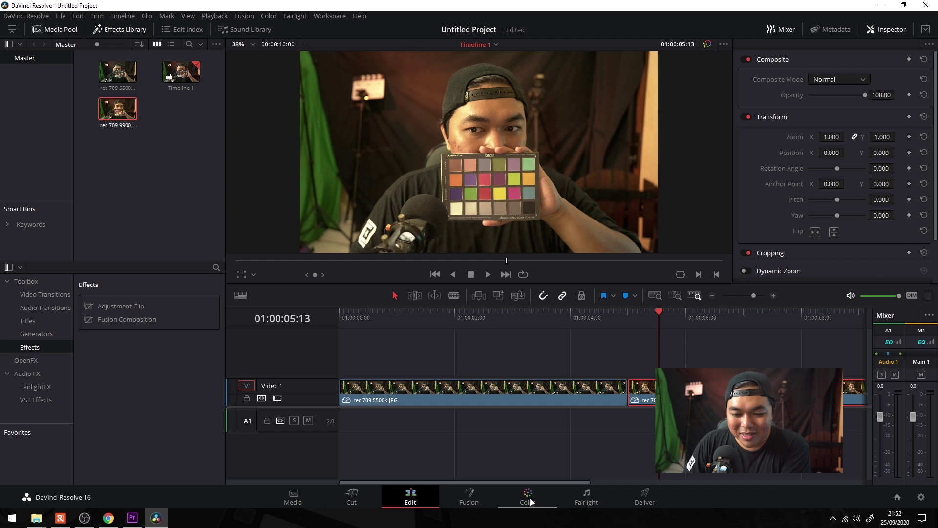
left_click(527, 496)
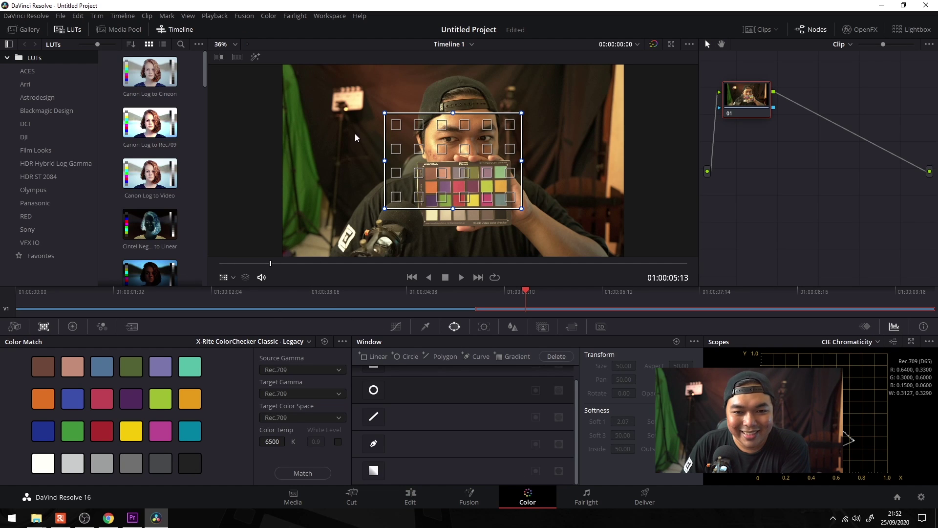
left_click(272, 343)
left_click(273, 386)
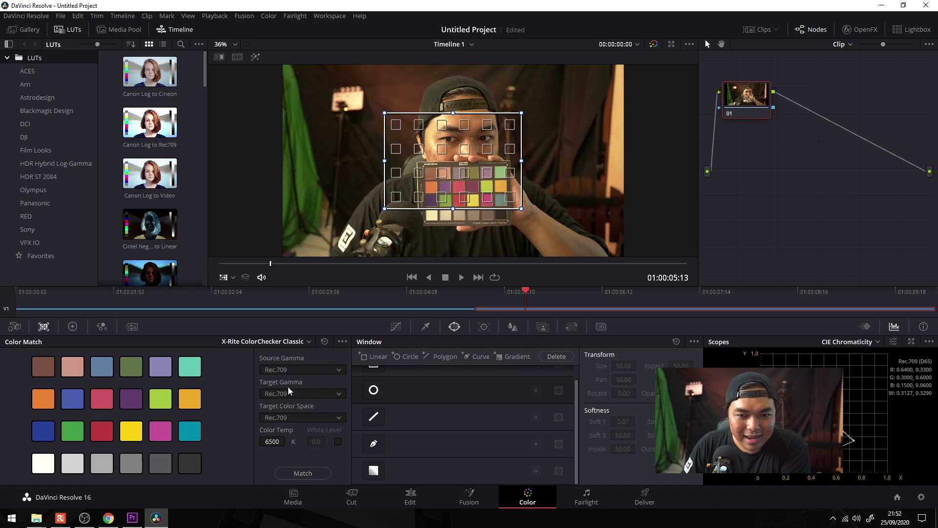
- Fit the chart grid's corners onto the card, run the match, and review it in Premiere Pro
left_click_drag(384, 113, 423, 163)
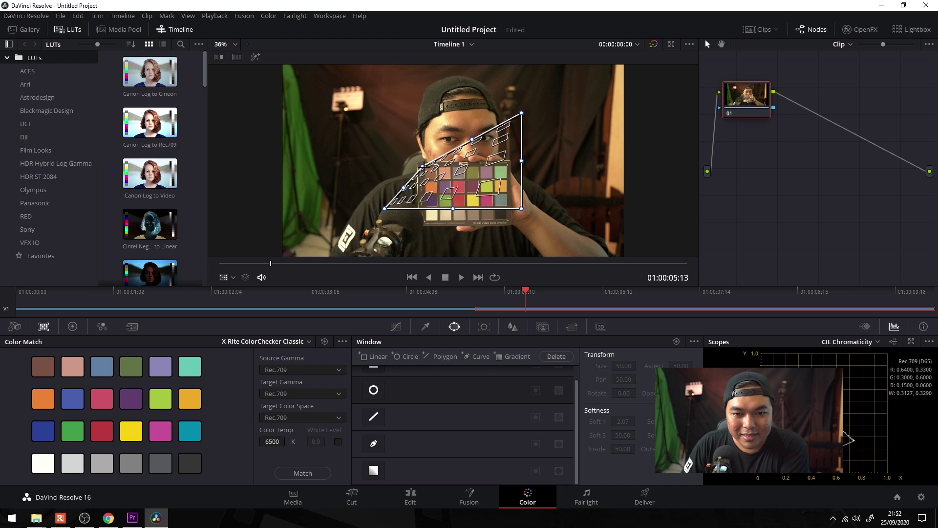
left_click_drag(385, 209, 425, 223)
left_click_drag(522, 113, 507, 165)
left_click_drag(522, 208, 508, 221)
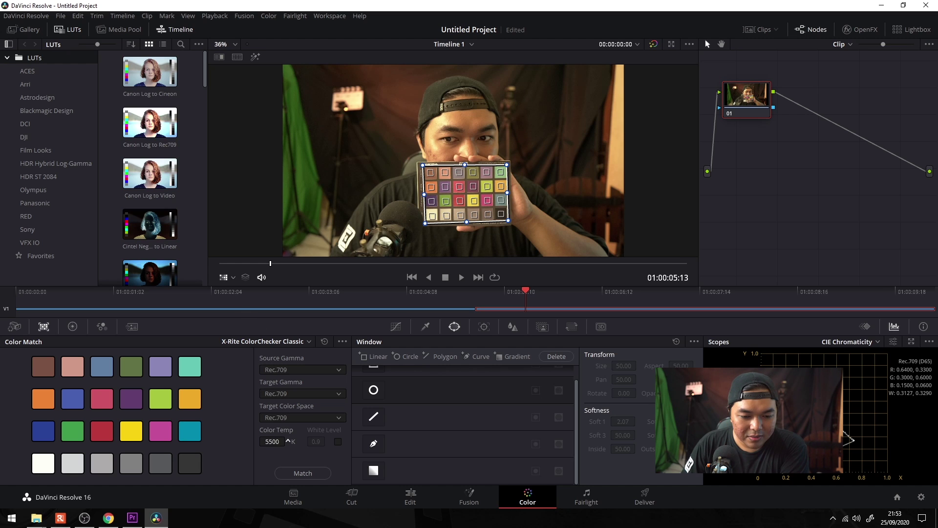
left_click(298, 473)
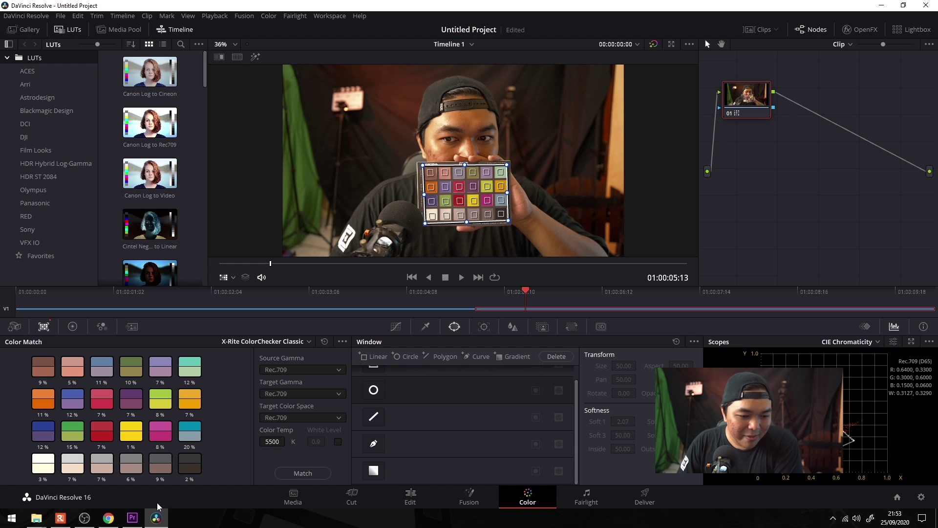
left_click(134, 523)
key("space")
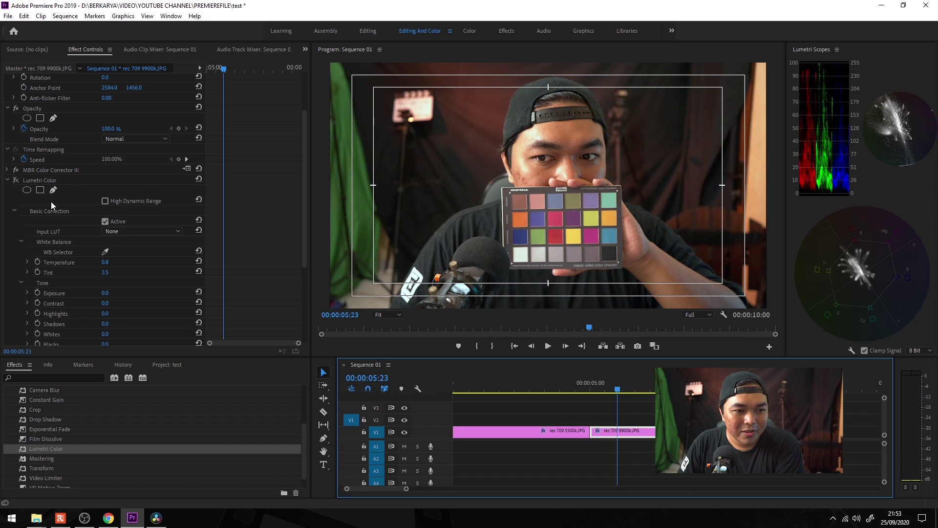
- Return to DaVinci Resolve's Color page to adjust the colour match
left_click(156, 518)
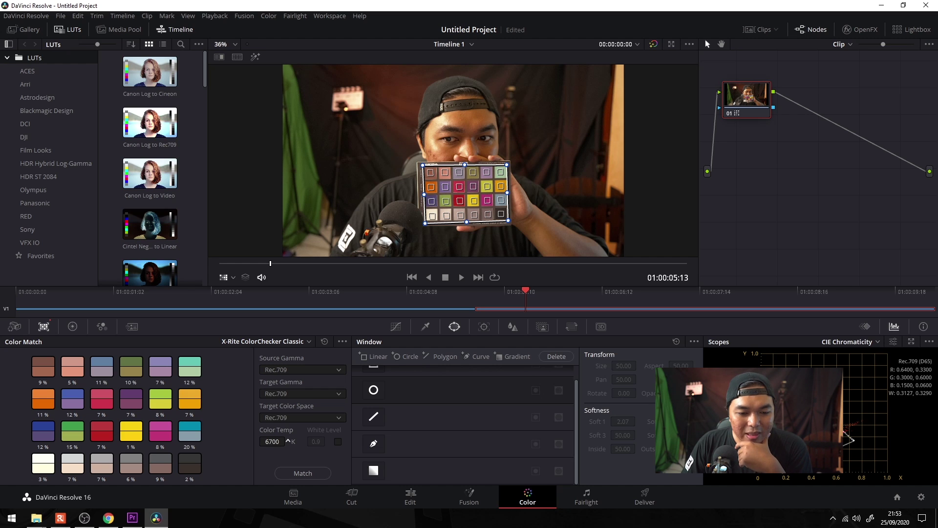
- Rematch the chart at 6200 K and other temperatures until settling on 6500 K, then view Premiere Pro
left_click_drag(288, 441, 288, 442)
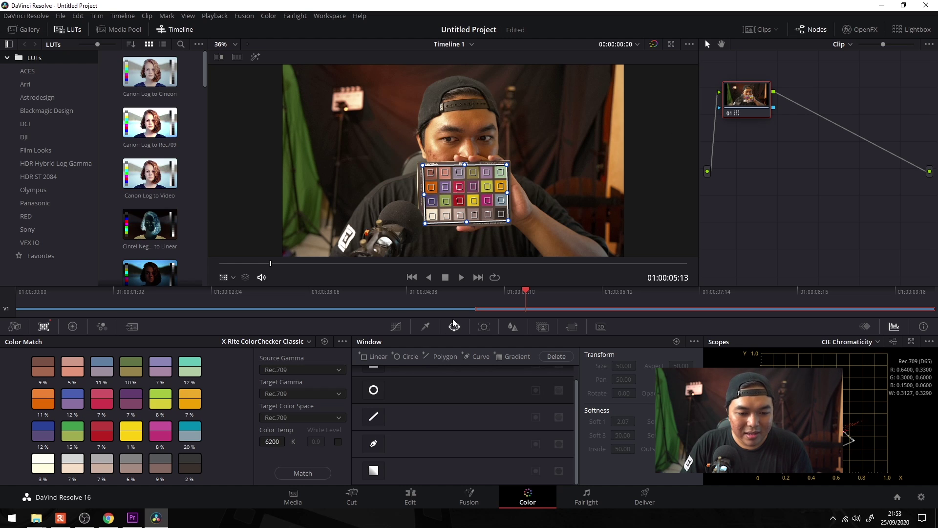
left_click(322, 474)
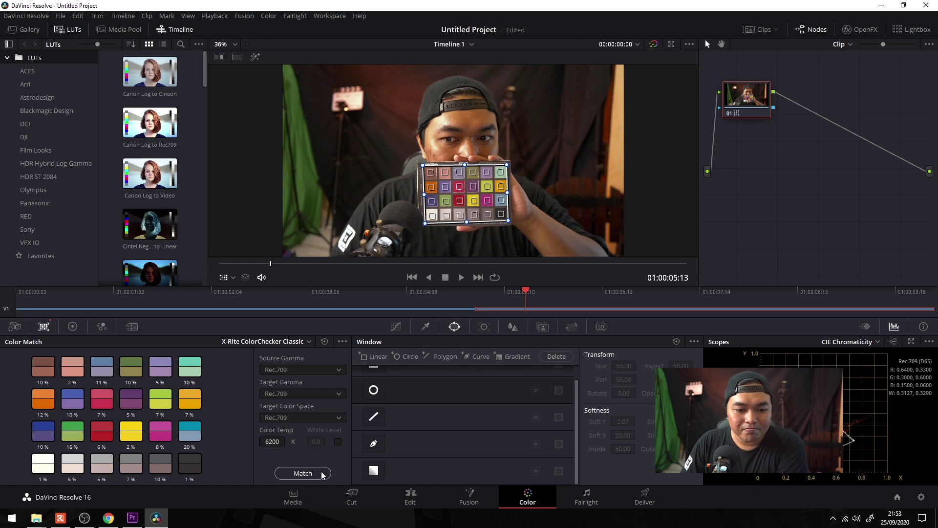
scroll(273, 441, "down", 2)
left_click(294, 473)
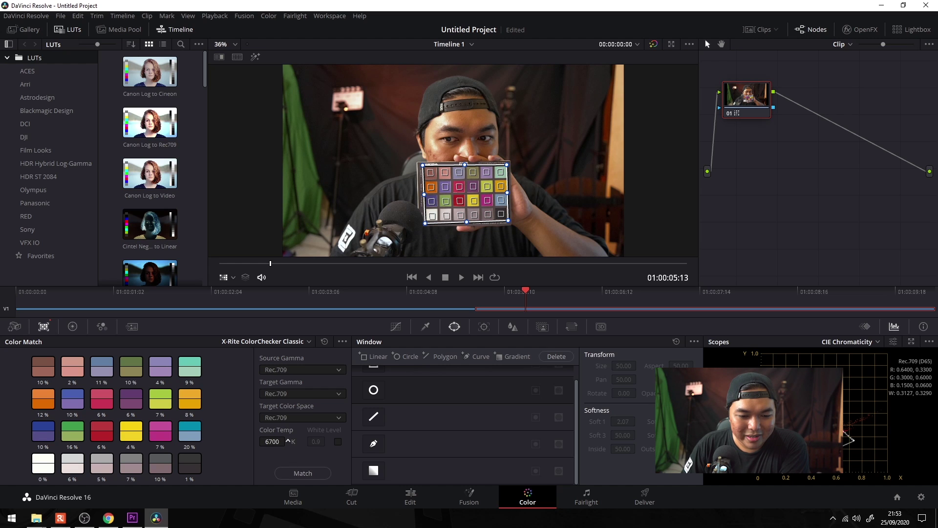
left_click(296, 474)
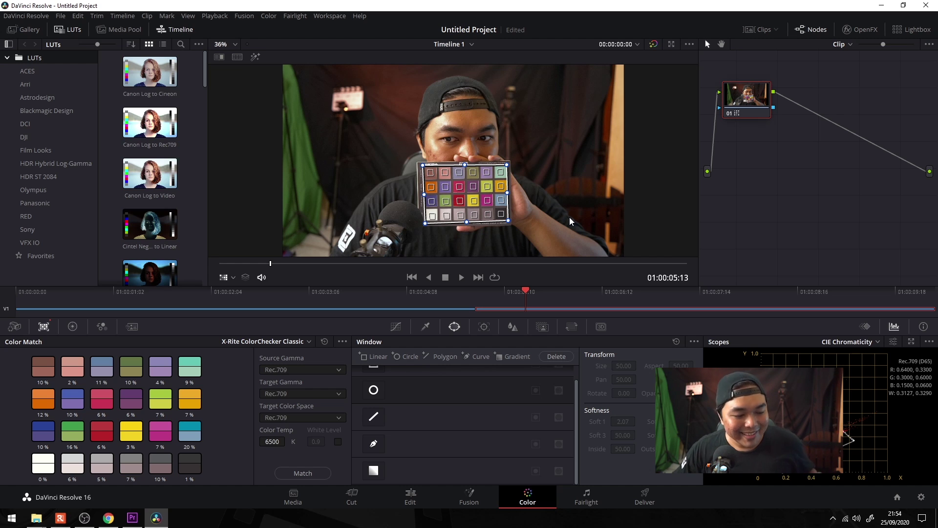
left_click(132, 517)
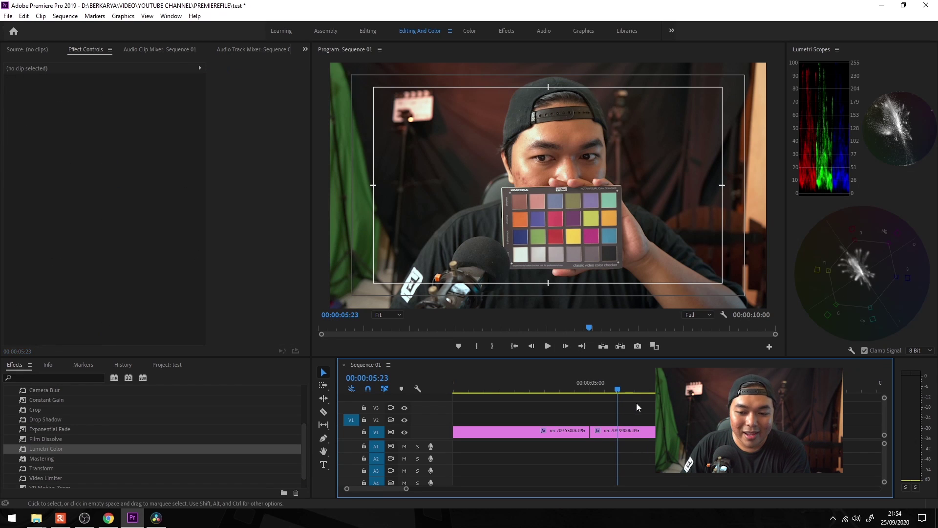
- Append the slog2 5500k photo to the end of the V1 track
left_click(749, 386)
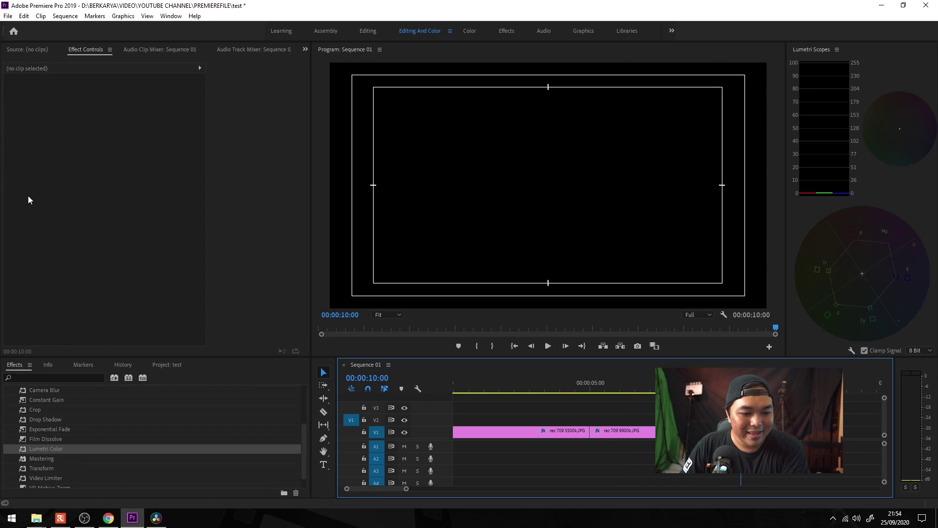
left_click(165, 365)
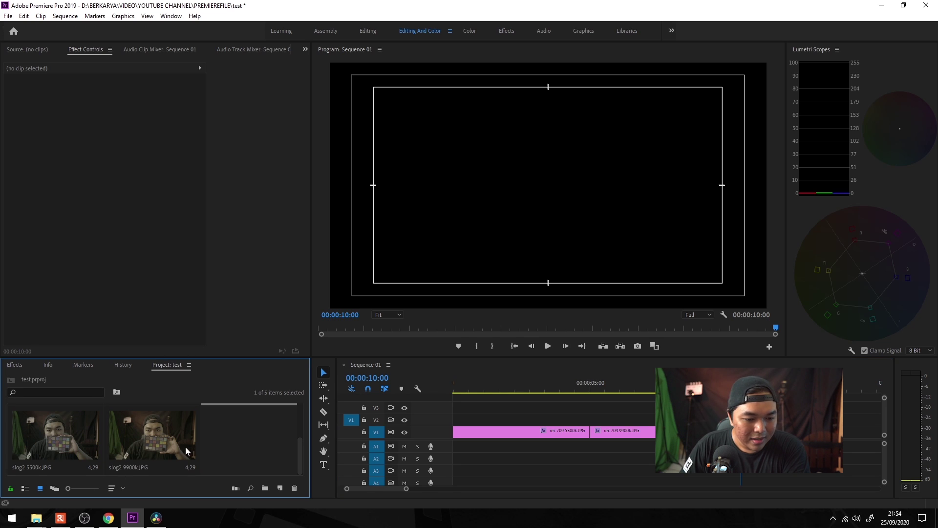
left_click_drag(77, 451, 747, 432)
- Set MBR Color Corrector III input to Sony S-Log2 / S-Gamut and saturation to 80%, then bypass it to compare
left_click(15, 364)
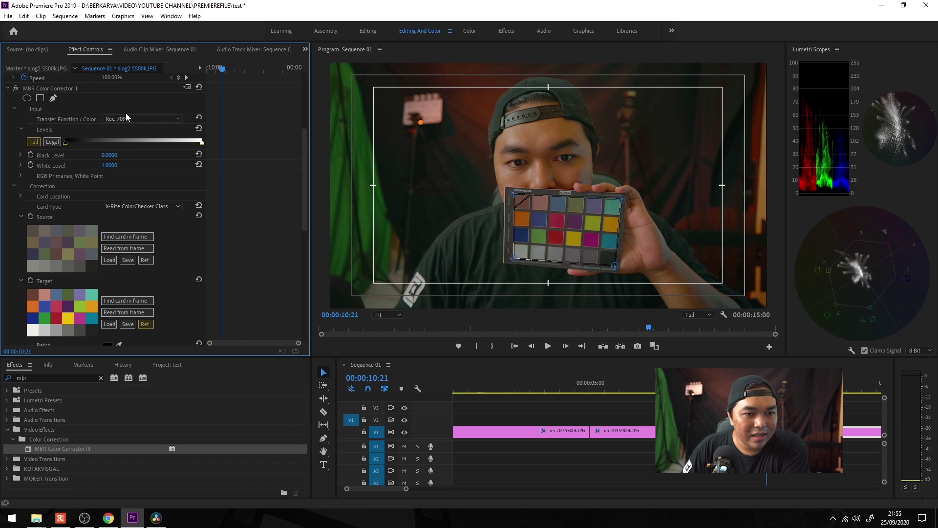
left_click(141, 118)
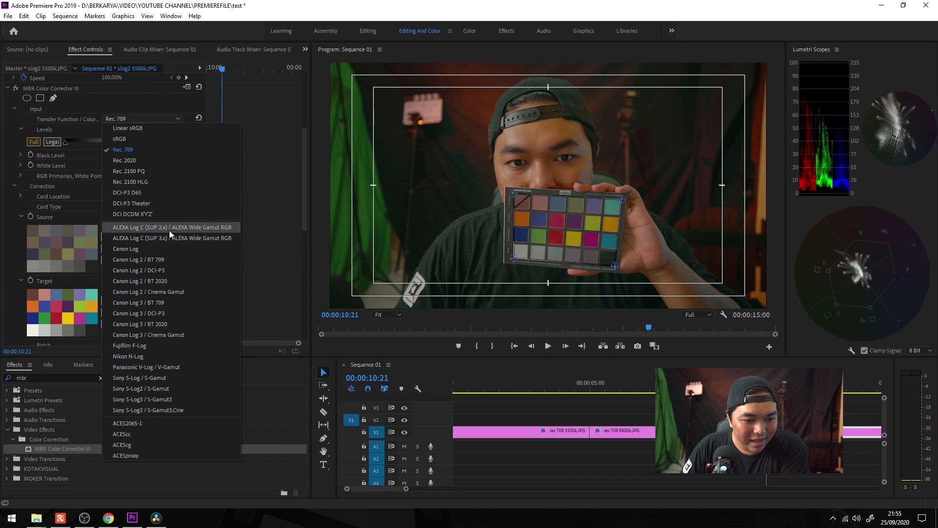
left_click(163, 388)
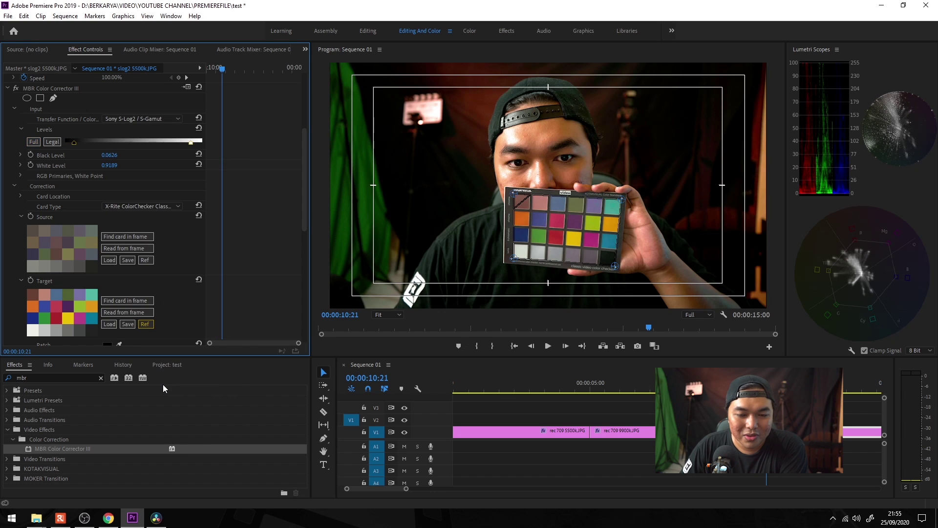
scroll(233, 236, "down", 4)
scroll(210, 240, "down", 4)
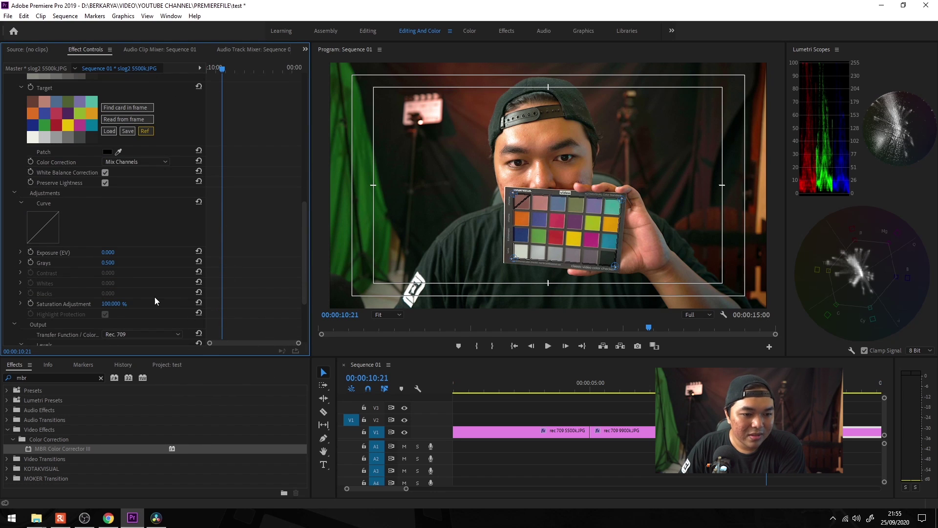
left_click(111, 304)
type("80")
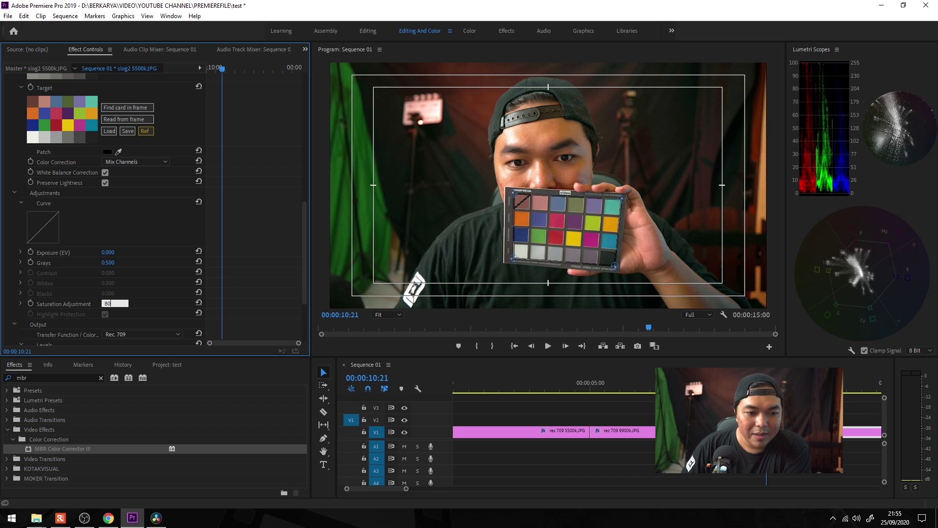
key("Return")
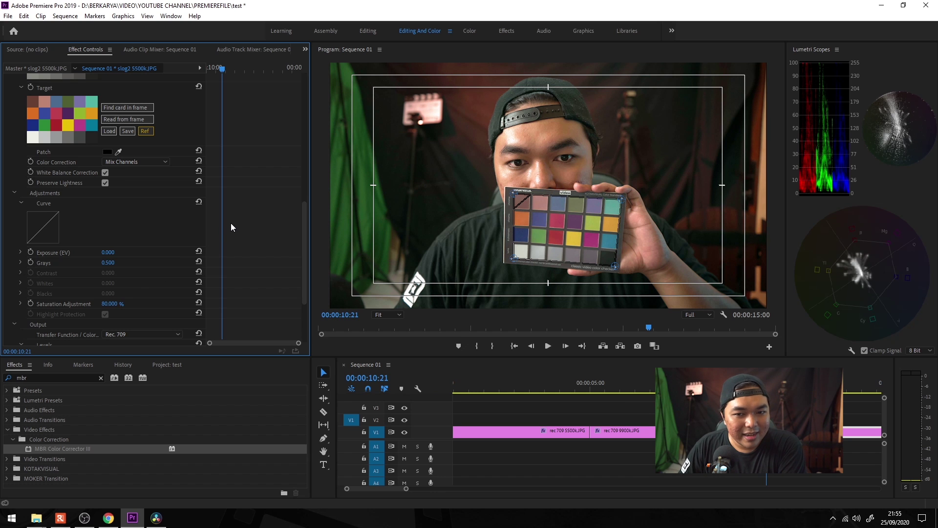
scroll(233, 222, "up", 5)
scroll(235, 223, "up", 2)
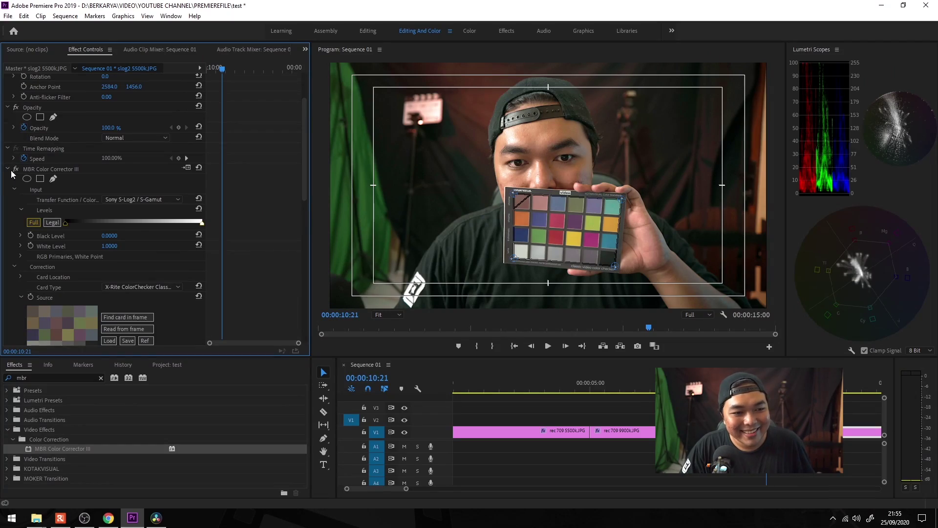
left_click(14, 169)
left_click(14, 170)
left_click(14, 170)
left_click(14, 170)
scroll(252, 215, "down", 4)
scroll(253, 215, "down", 4)
scroll(253, 215, "up", 10)
left_click(54, 180)
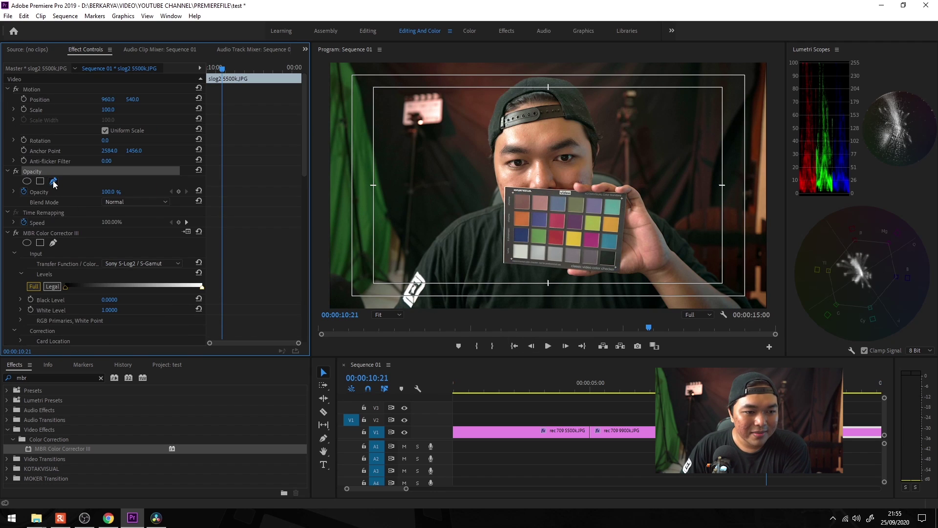
left_click(361, 231)
left_click(506, 131)
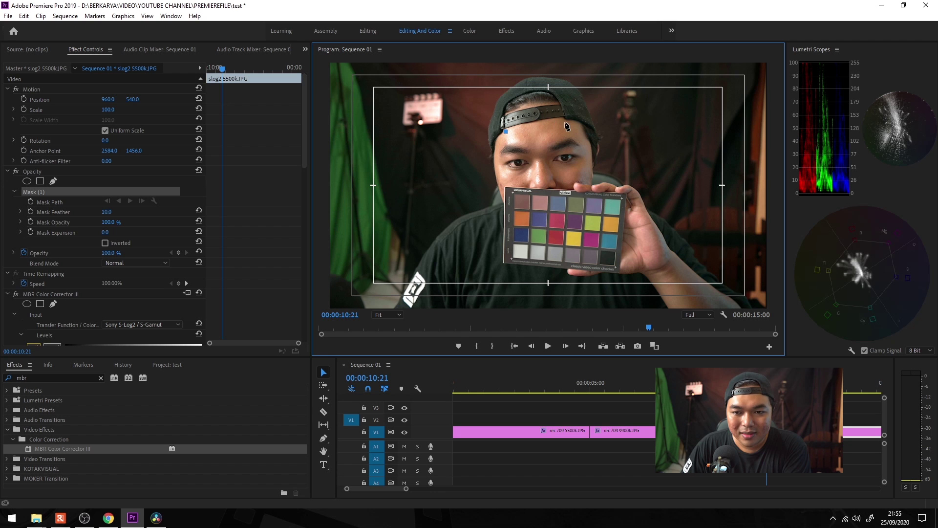
left_click(507, 132)
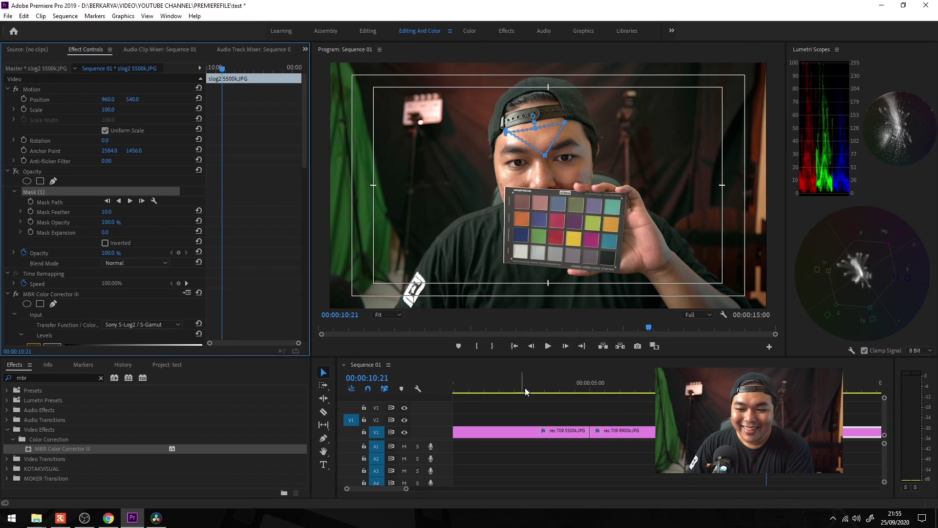
left_click(525, 391)
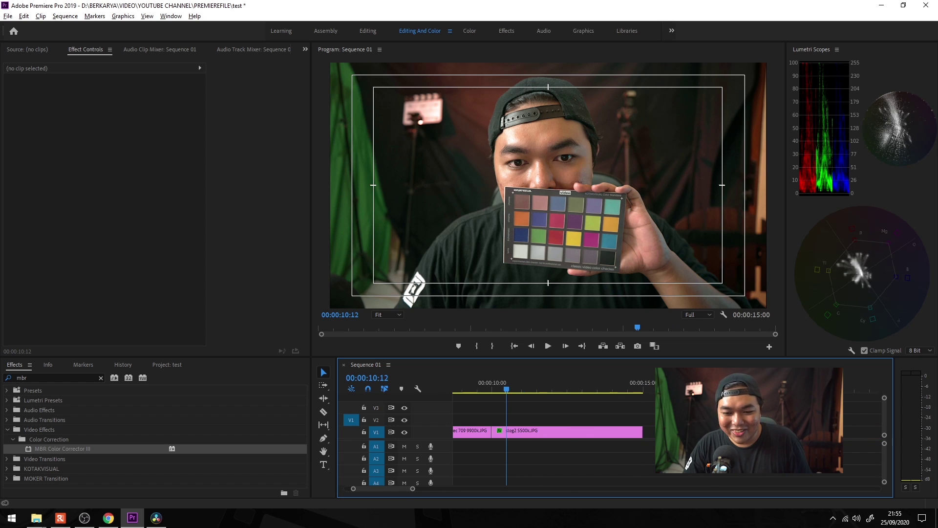
- Place the slog2 9900k photo after slog2 5500k on V1 and select it
scroll(612, 410, "down", 5)
left_click(167, 365)
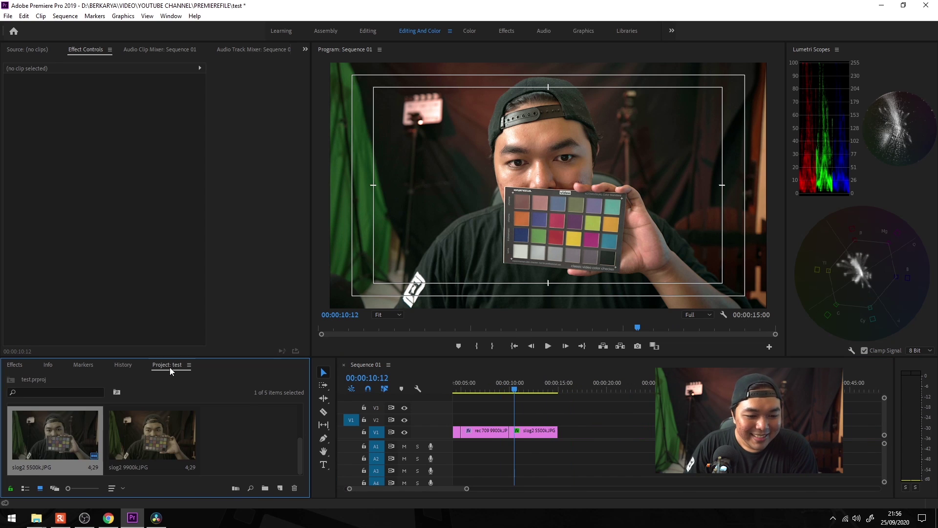
mouse_move(131, 434)
left_mouse_down()
mouse_move(582, 416)
mouse_move(577, 432)
left_mouse_up()
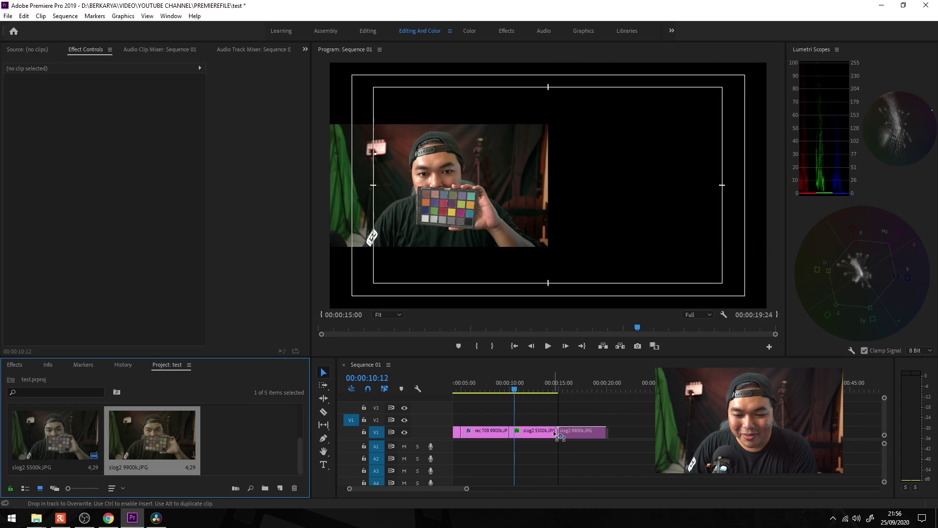
left_click(591, 431)
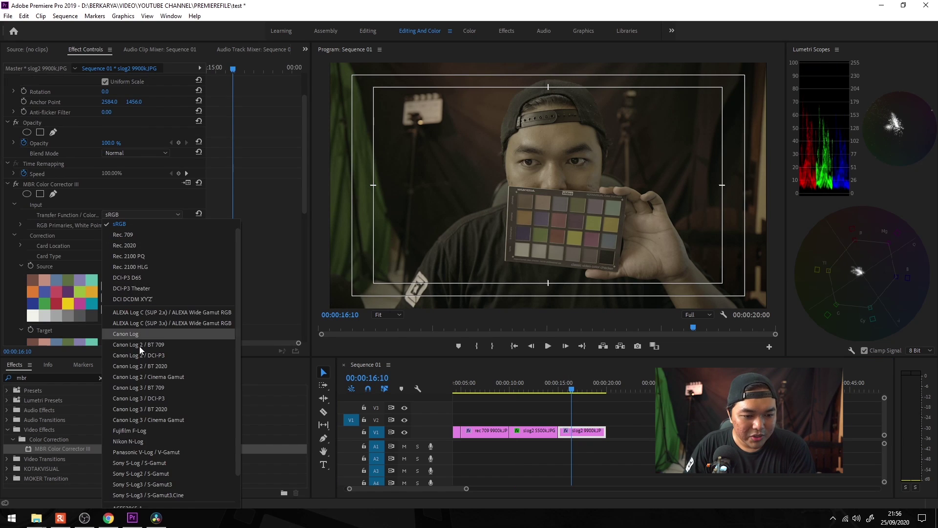
- Set the input to Sony S-Log2 / S-Gamut at Full levels, keeping the card type
left_click(151, 434)
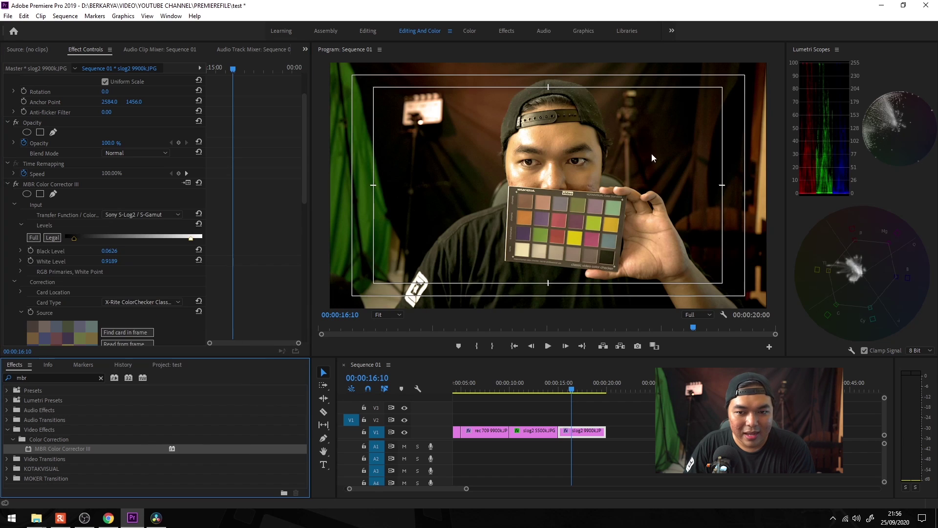
scroll(286, 231, "down", 5)
left_click(34, 140)
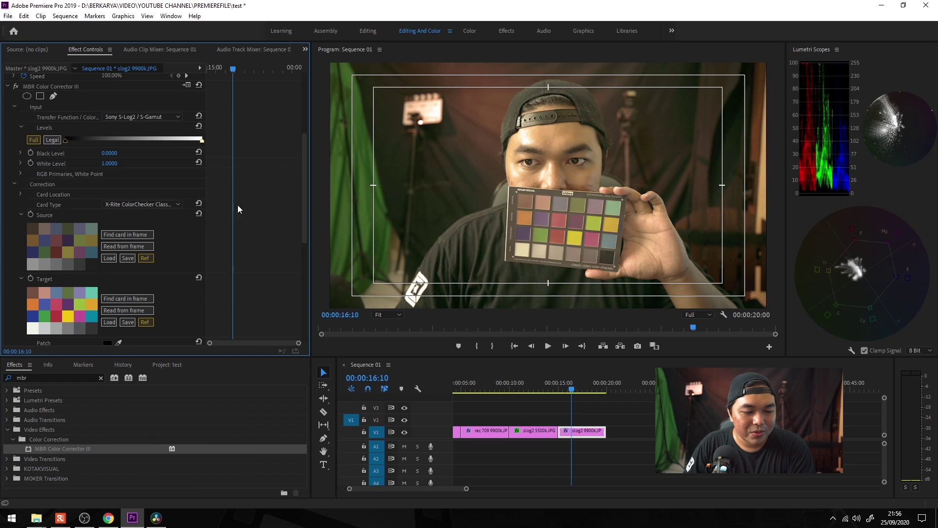
left_click(163, 202)
left_click(169, 201)
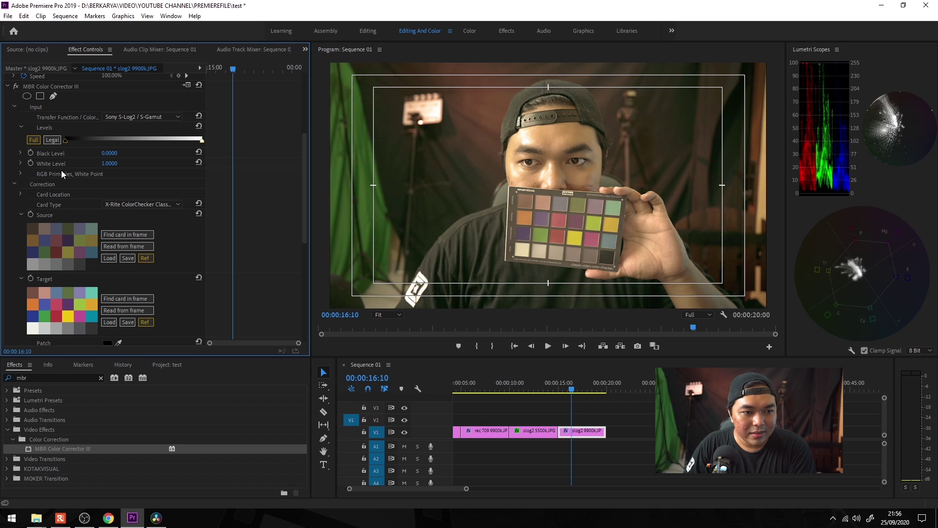
- Fit the card-location outline onto the ColorChecker corners and find the card in frame
left_click(57, 204)
left_click_drag(439, 124, 515, 193)
left_click_drag(658, 247, 615, 266)
left_click(107, 233)
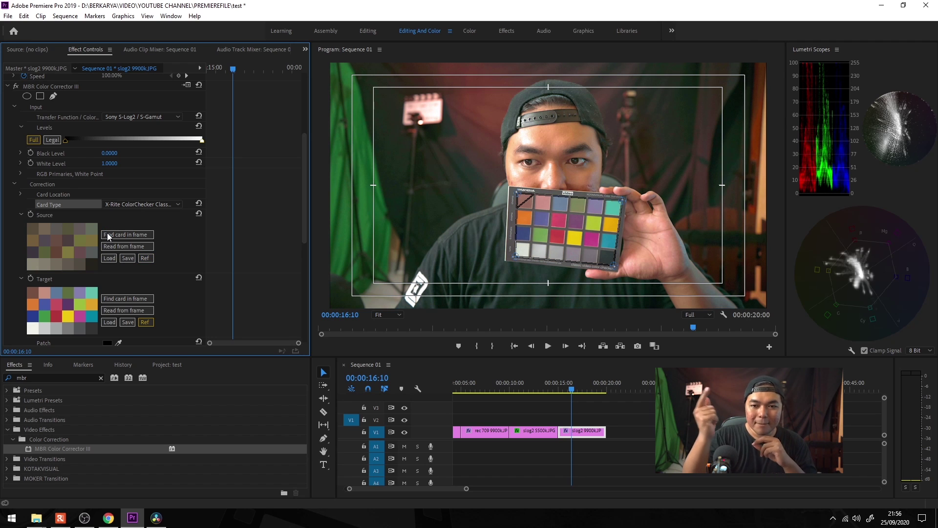
- Set saturation to 80% and output to Rec. 709 with Full levels
scroll(227, 227, "down", 2)
scroll(257, 230, "down", 2)
scroll(250, 215, "down", 2)
scroll(250, 215, "down", 1)
scroll(264, 237, "down", 1)
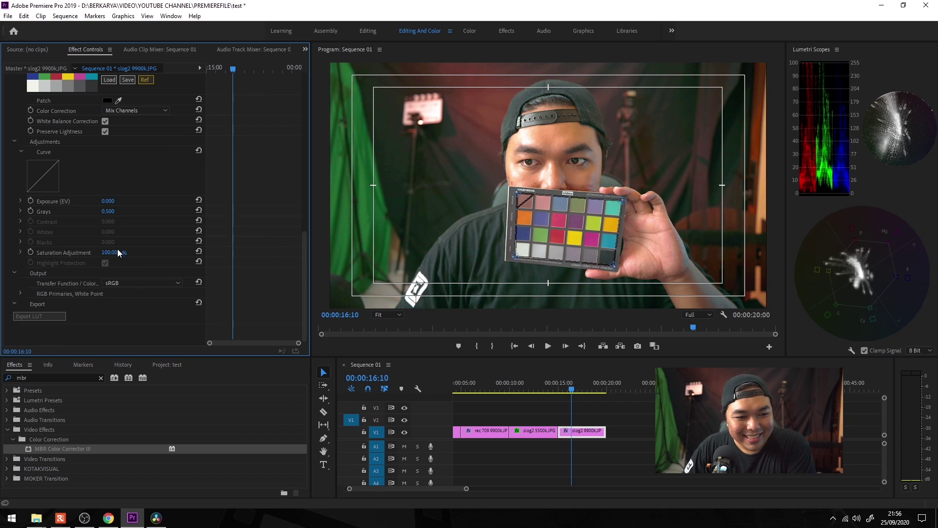
left_click(124, 253)
type("80")
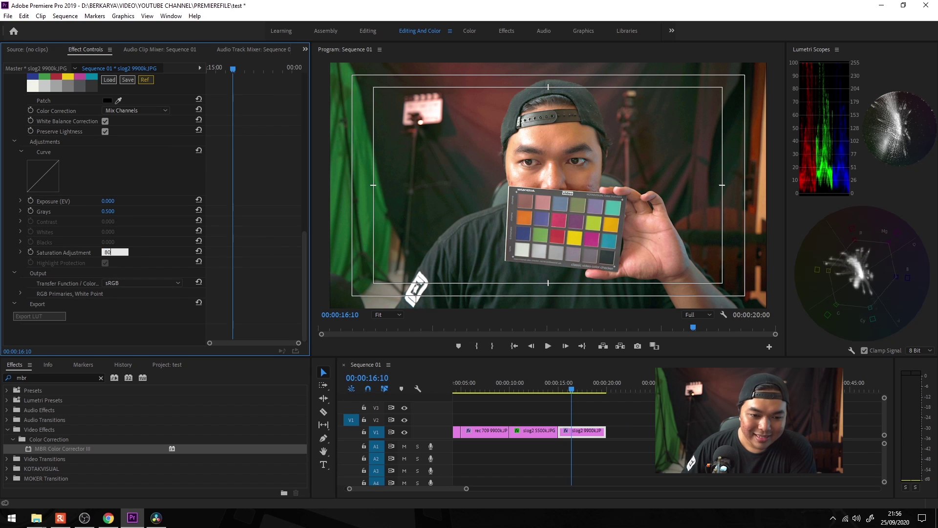
key("Return")
left_click(137, 284)
left_click(142, 228)
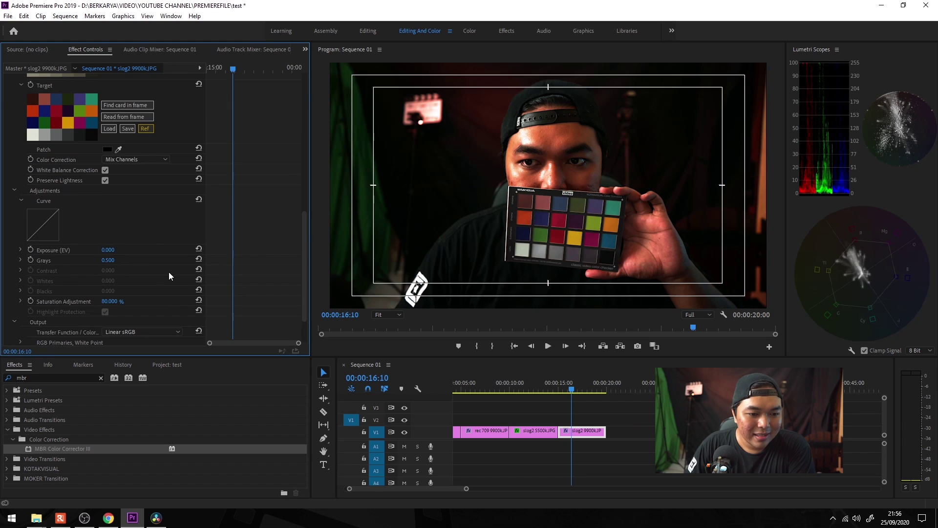
left_click(177, 283)
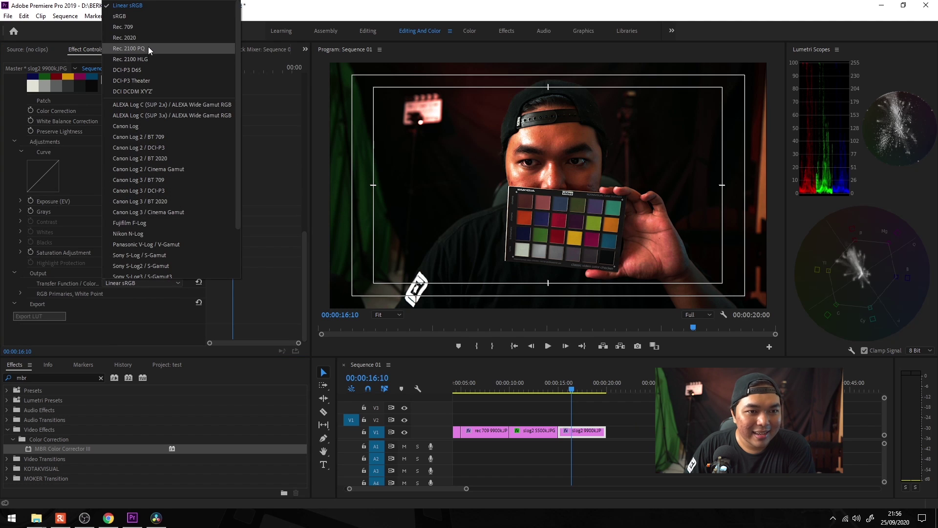
left_click(152, 31)
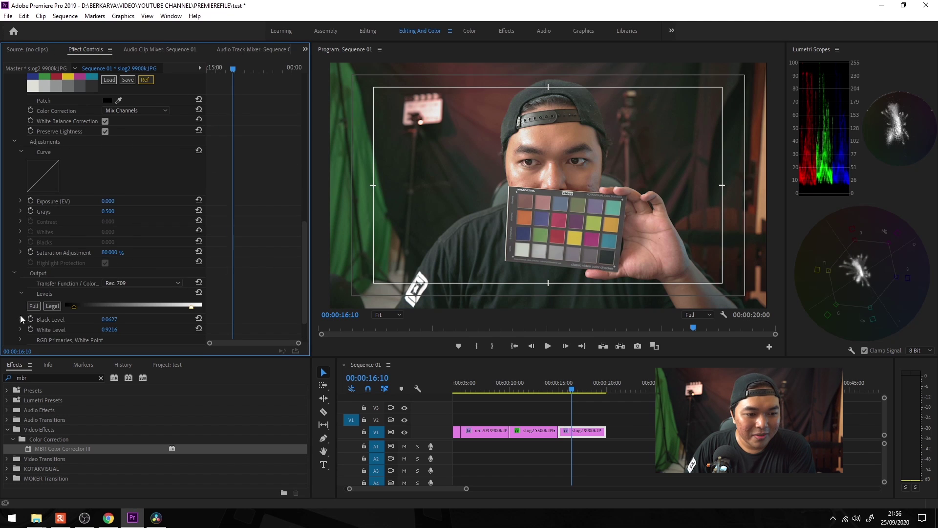
left_click(32, 307)
- Toggle the correction off and on to compare, then return to Resolve's Edit page
scroll(248, 298, "up", 5)
scroll(250, 298, "up", 5)
scroll(251, 298, "up", 5)
left_click(16, 216)
left_click(17, 215)
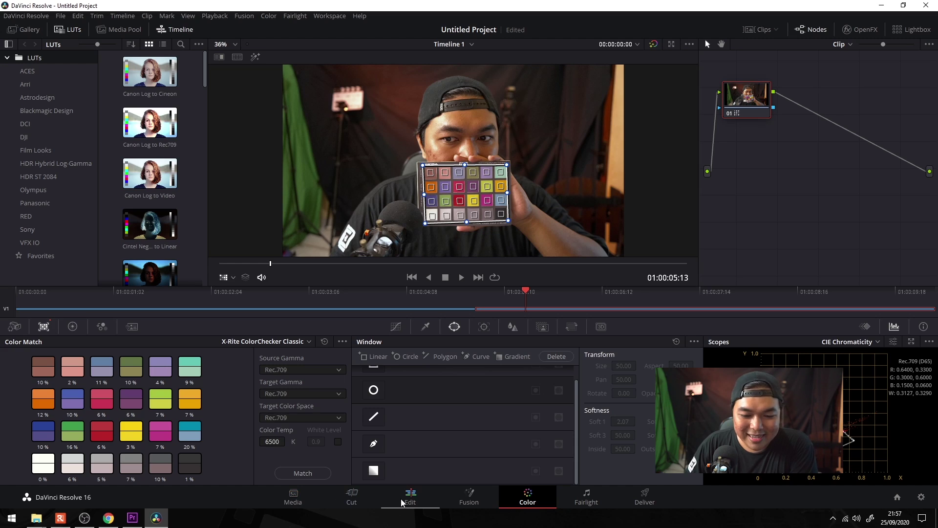
left_click(409, 498)
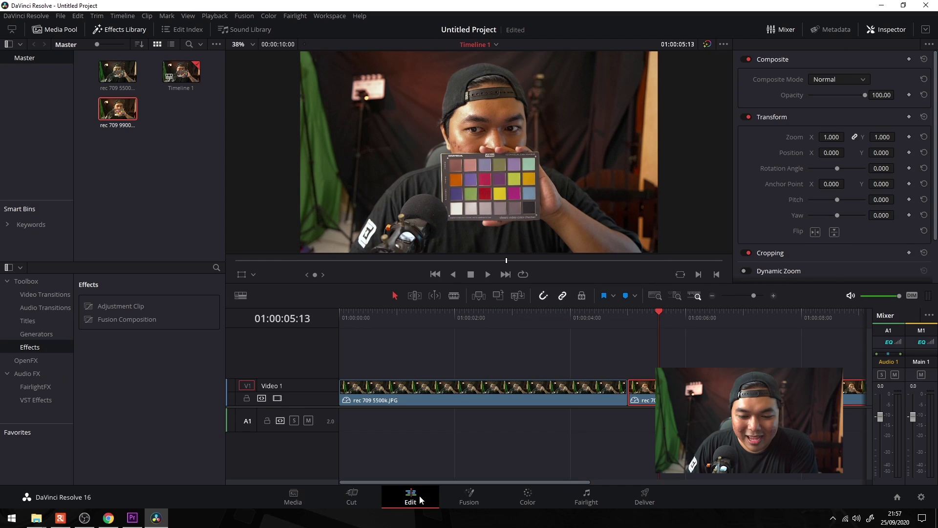
- Import slog2 5500k from the Pictures folder into the Media Pool and place it at the timeline's end
left_click(123, 174)
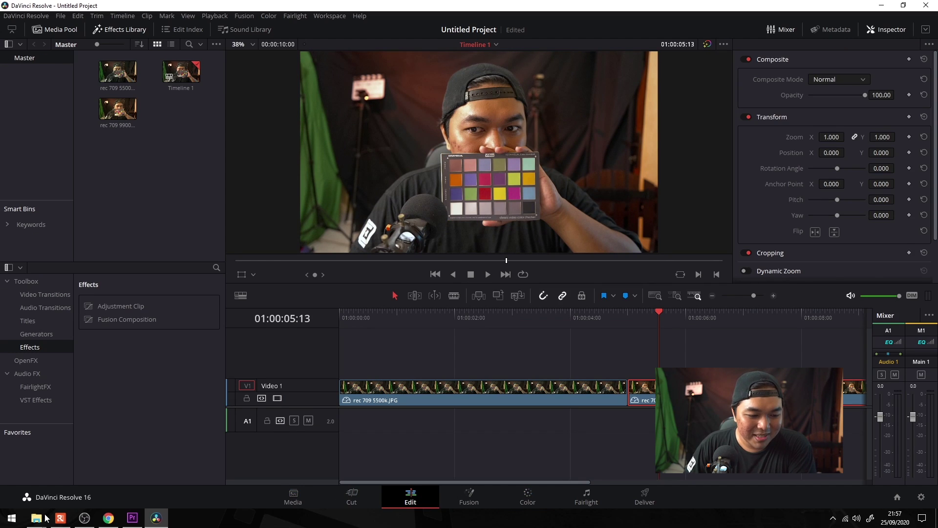
mouse_move(36, 518)
left_click(225, 477)
left_click_drag(338, 238, 140, 231)
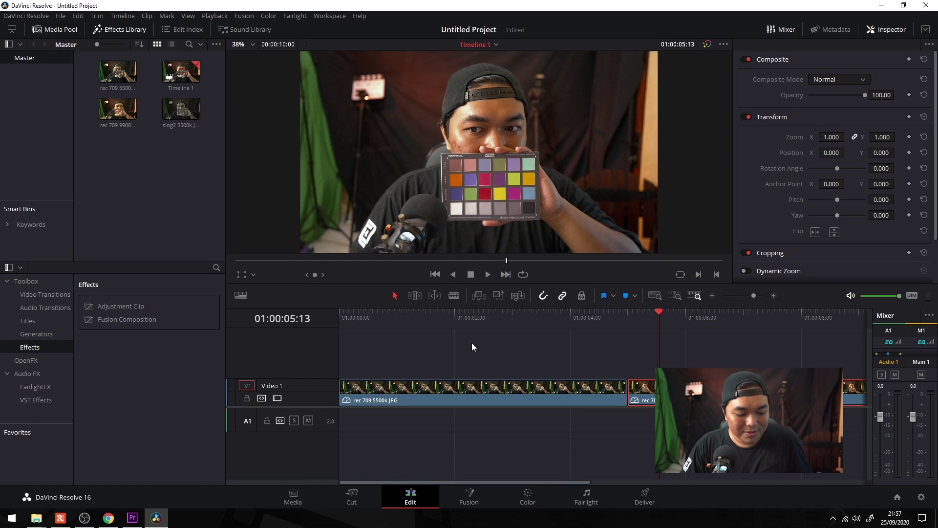
scroll(471, 342, "down", 3)
left_click_drag(181, 110, 443, 388)
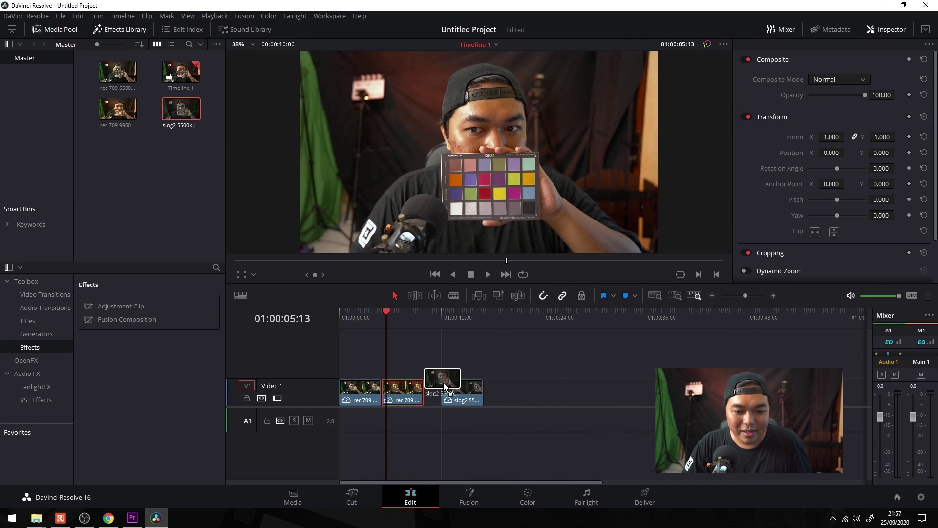
scroll(443, 363, "up", 3)
left_click(606, 389)
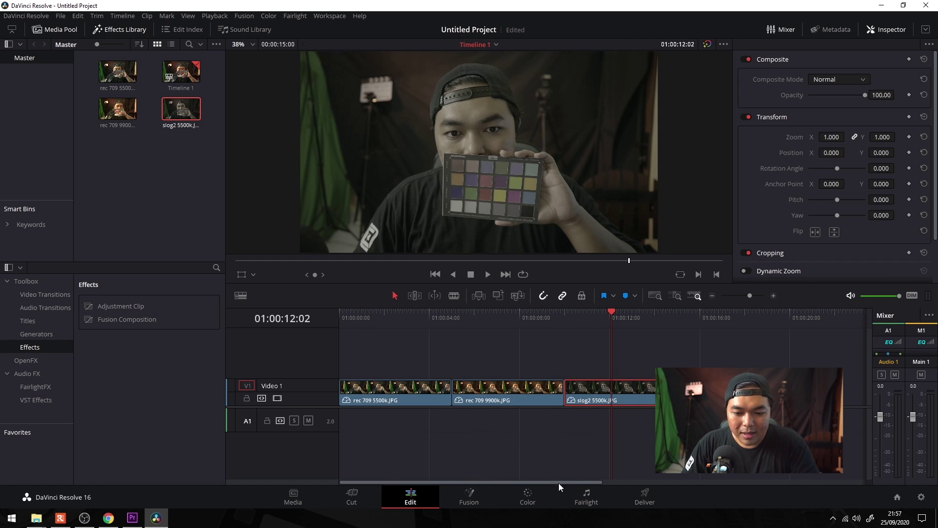
- On the Color page, pull the chart grid's left and top-right corners onto the card
left_click(529, 496)
left_click_drag(385, 113, 425, 167)
left_click_drag(385, 209, 424, 219)
left_click_drag(522, 112, 512, 169)
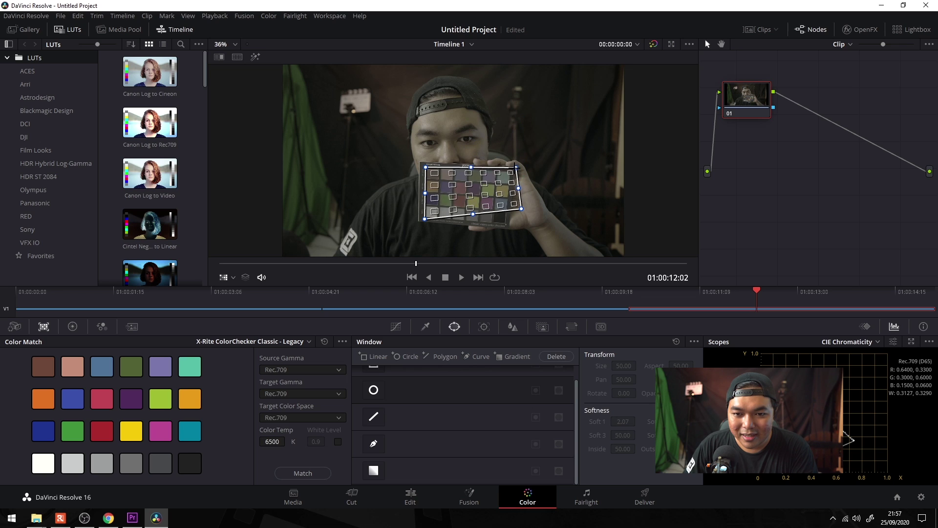
- Align the chart grid's bottom-right corner and fine-tune both bottom corners on the card
left_click_drag(521, 209, 506, 226)
left_click_drag(423, 220, 421, 218)
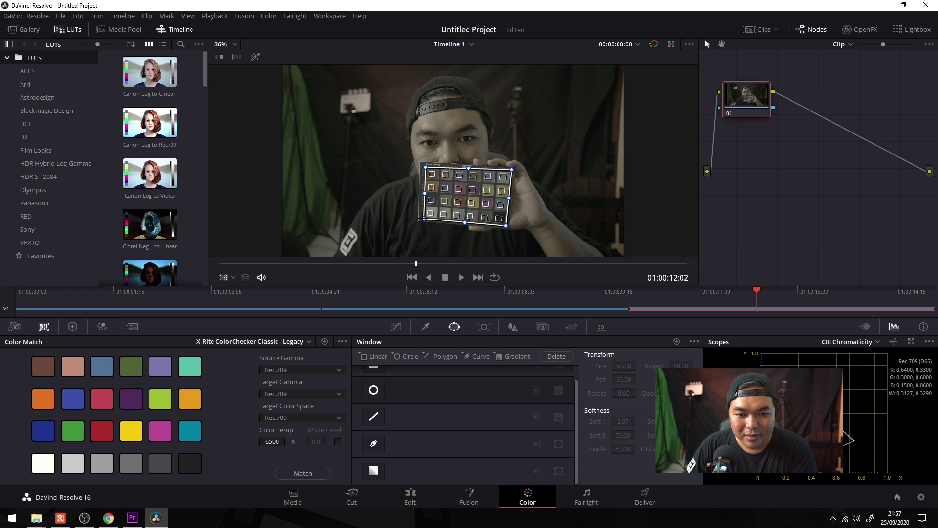
left_click_drag(506, 226, 507, 224)
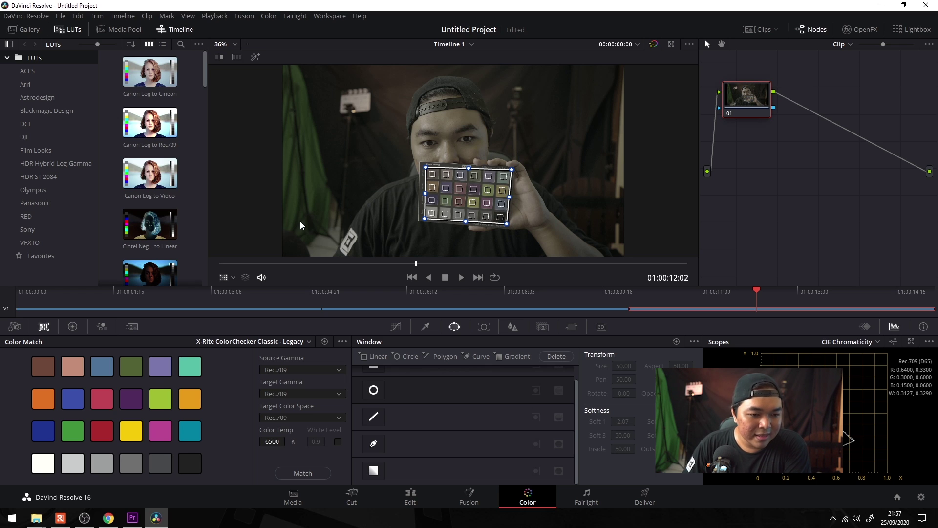
- Set source gamma to SLog2 and run the colour match, then run it again
left_click(295, 369)
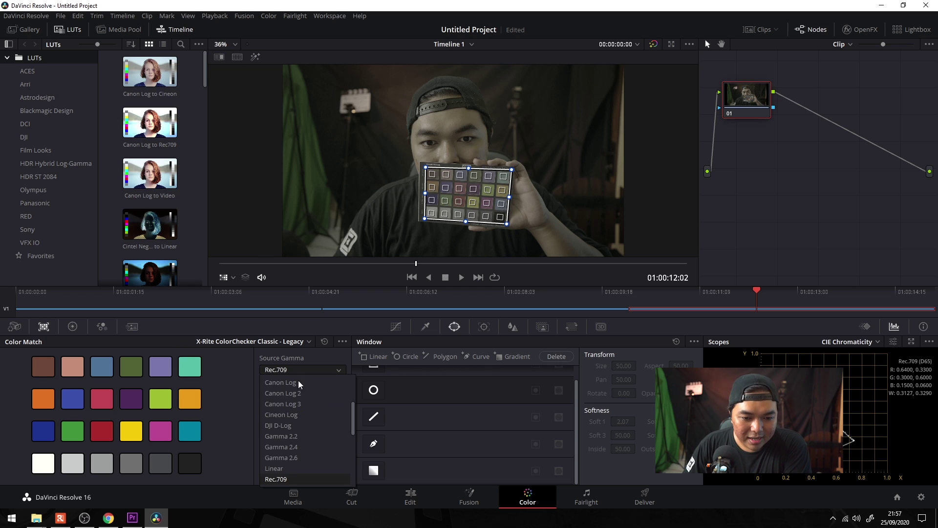
scroll(308, 405, "down", 5)
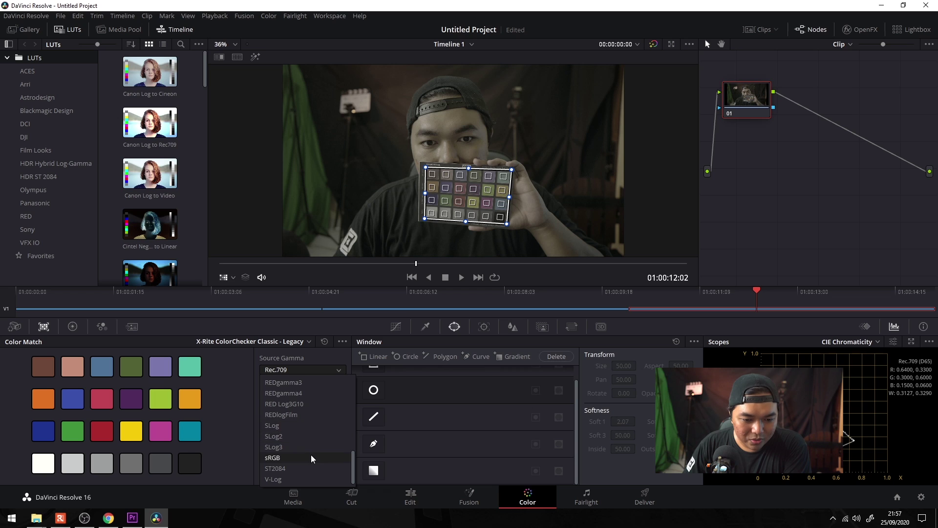
left_click(298, 436)
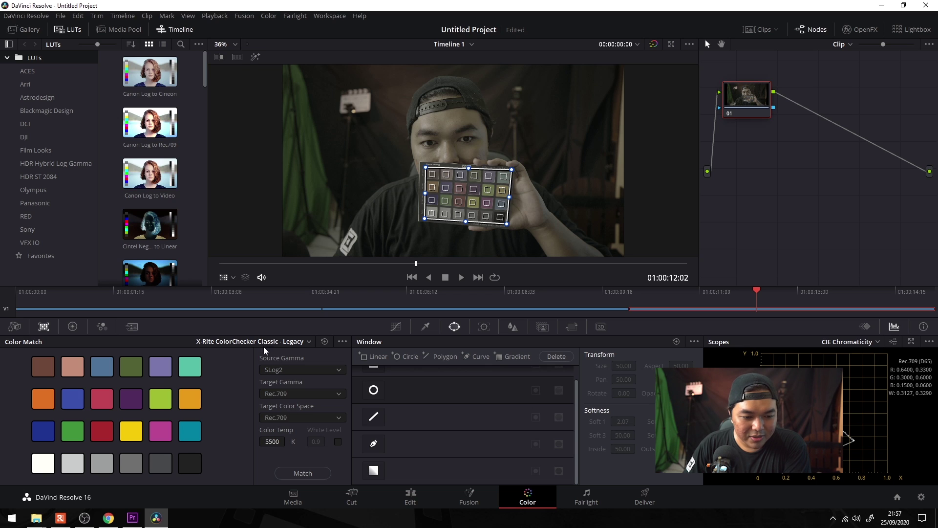
left_click(303, 473)
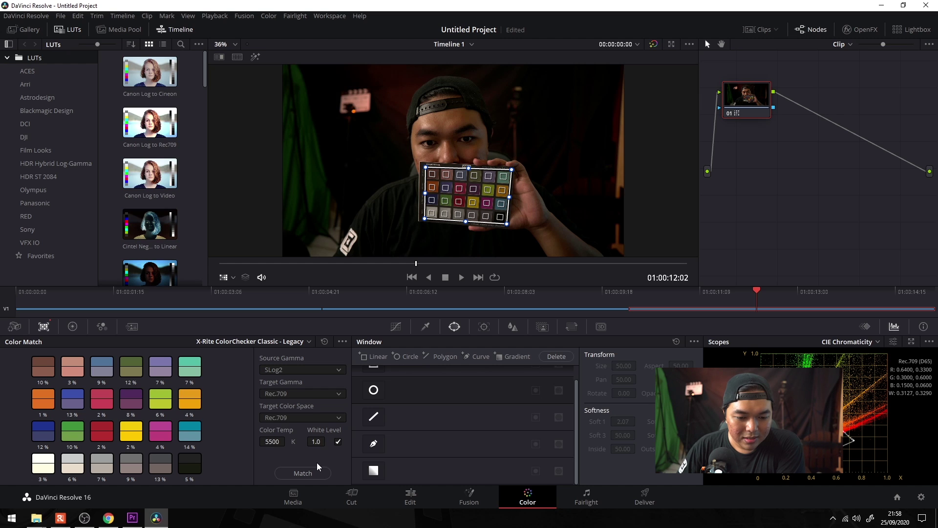
left_click(317, 477)
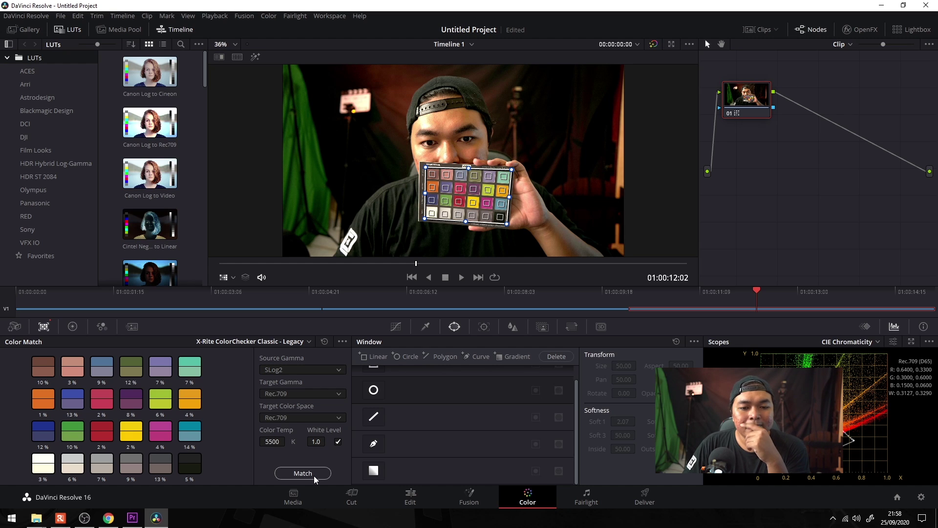
- Scroll back up the Color Match palette to review the rematched slog2 photo
scroll(554, 432, "up", 1)
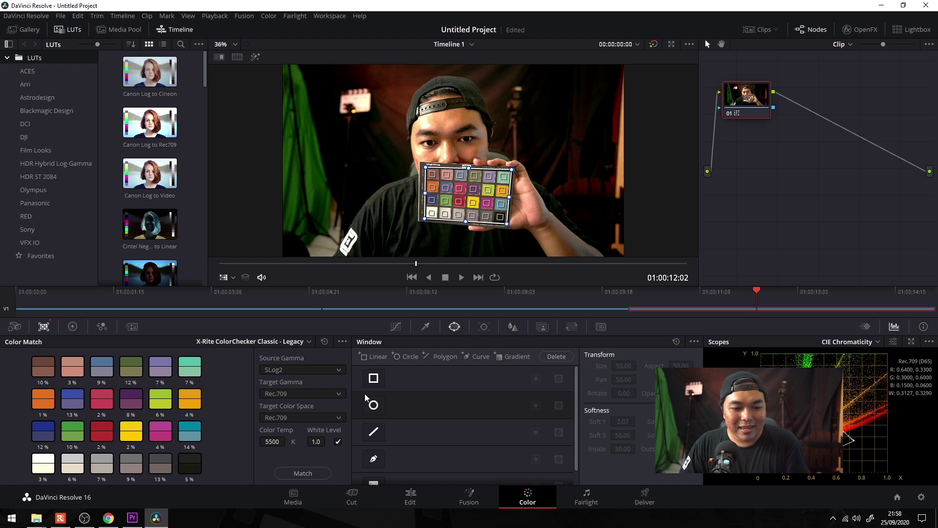
- Rematch with sRGB target gamma, then add serial node 02 with Alt+S
left_click(321, 395)
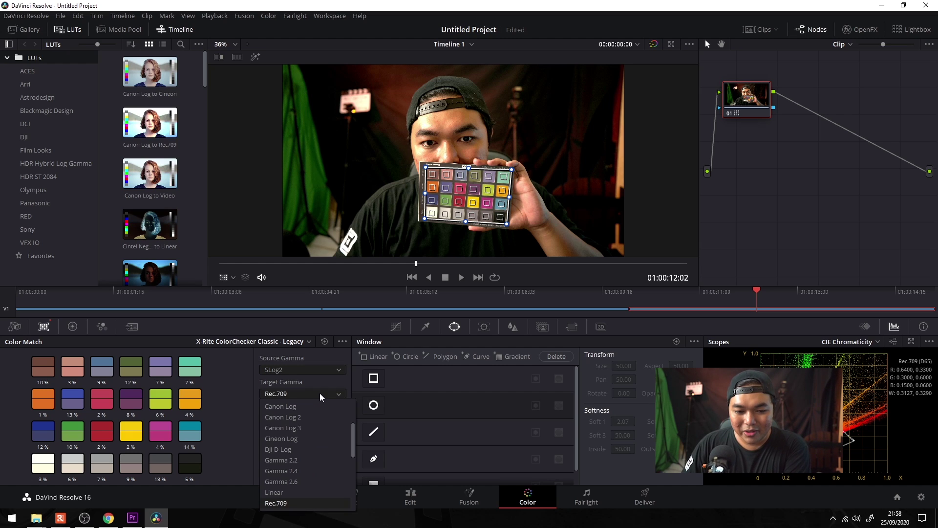
scroll(321, 451, "down", 5)
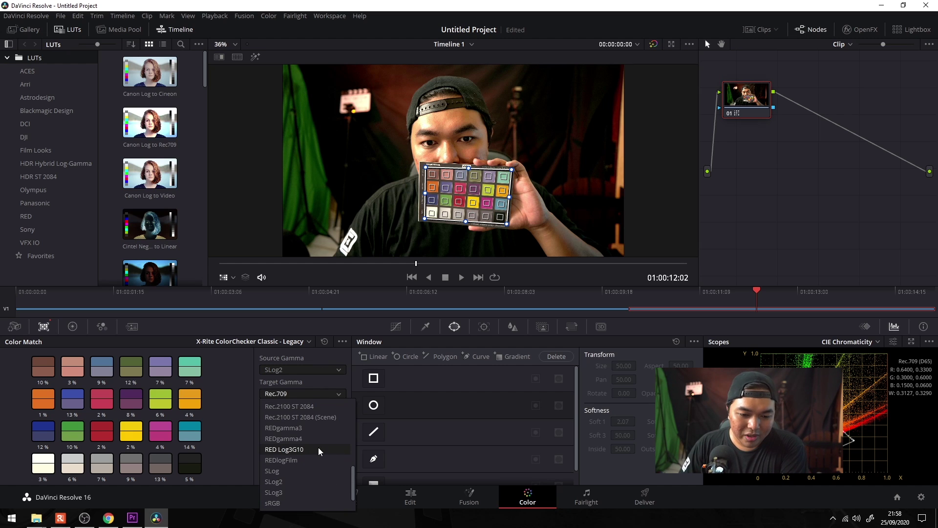
left_click(296, 504)
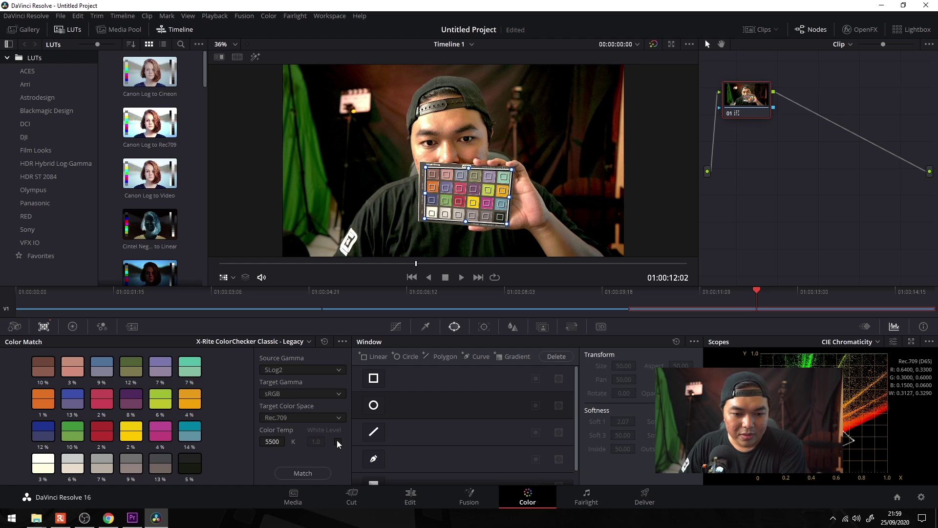
left_click(316, 475)
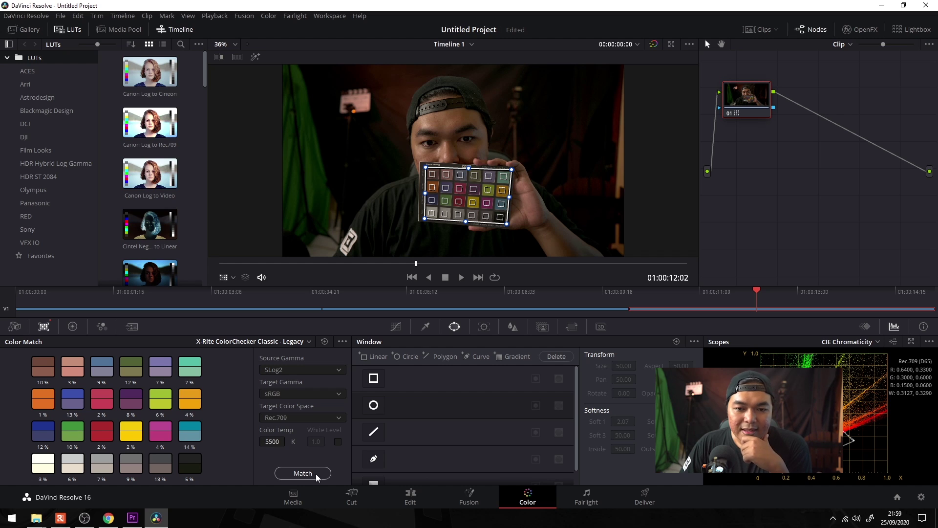
key("alt+s")
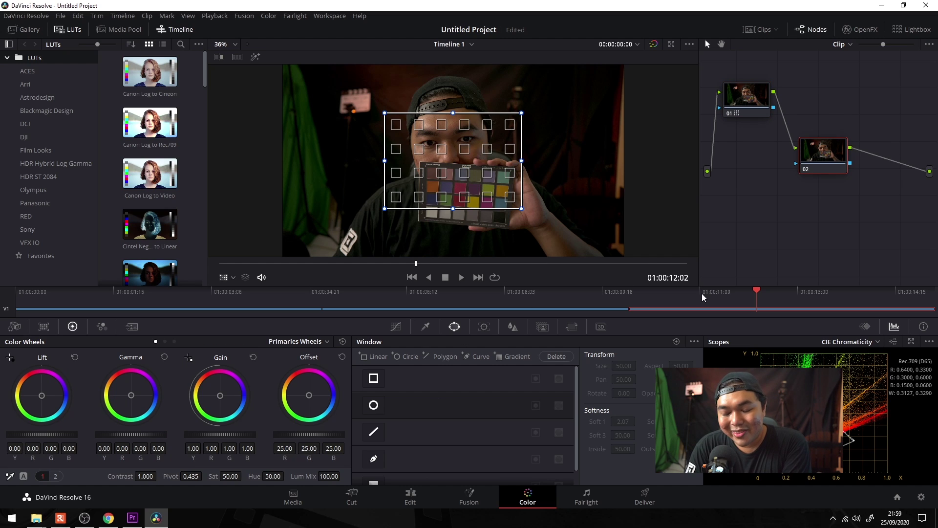